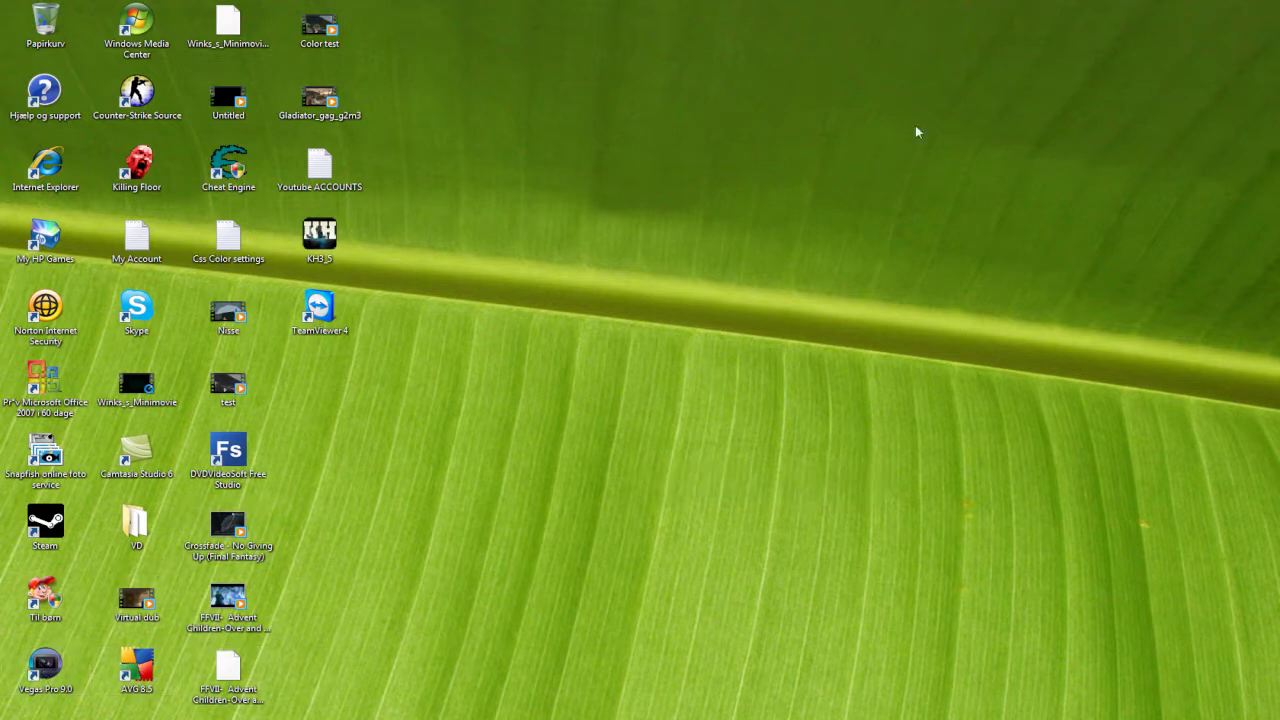
- Launch Vegas Pro 9.0 from its desktop shortcut
left_click_drag(891, 157, 540, 480)
left_click_drag(1136, 277, 516, 632)
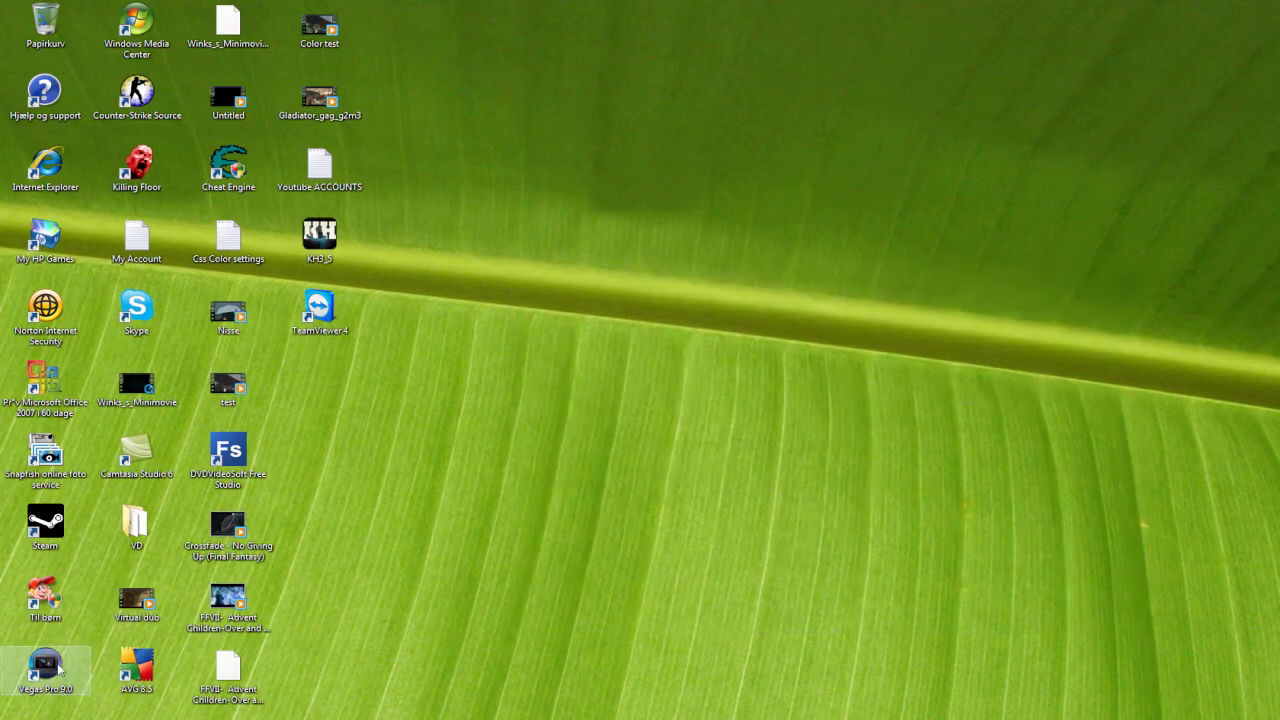
double_click(58, 672)
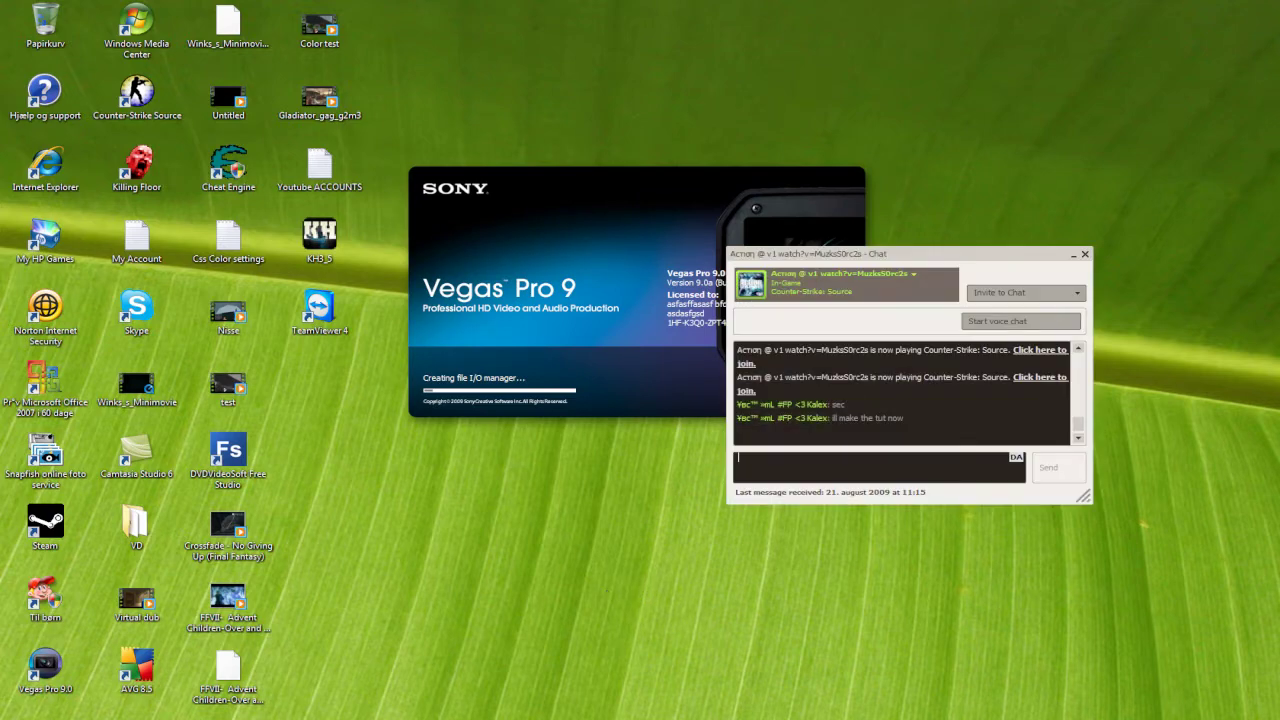
- Close the Xfire chat popup while Vegas loads, then bring up the Windows Start menu
left_click(1088, 255)
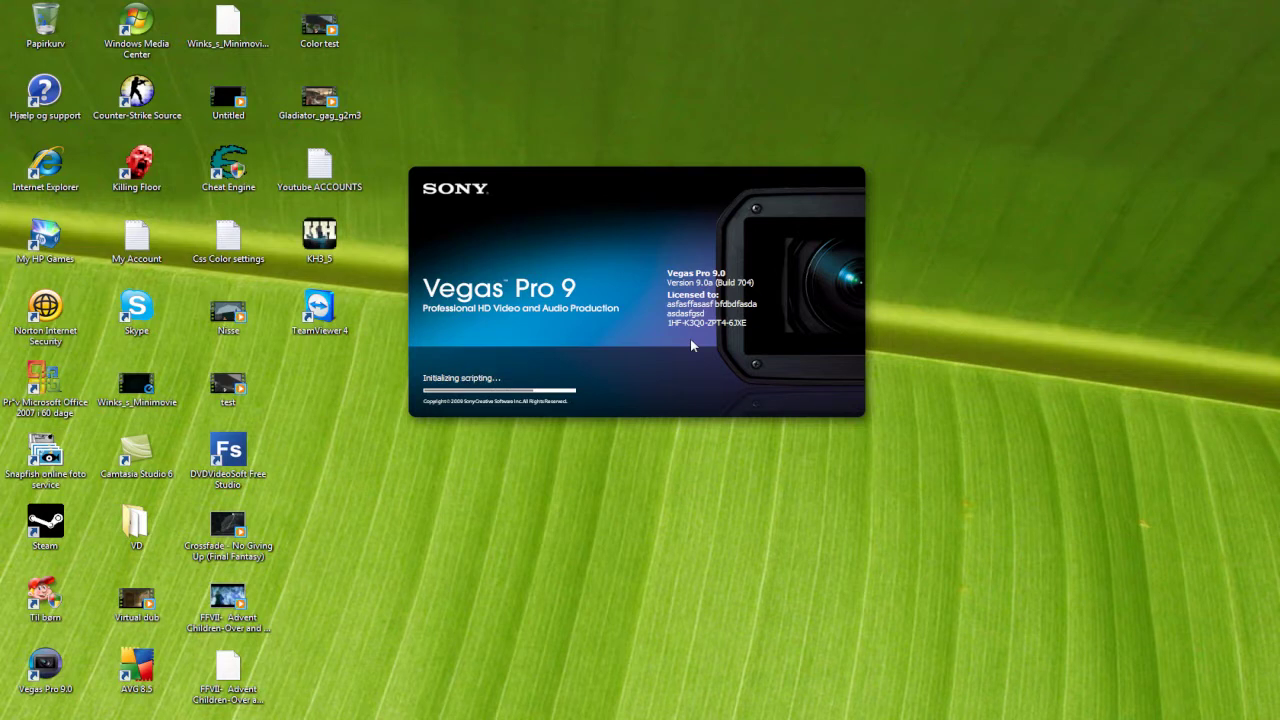
key("super")
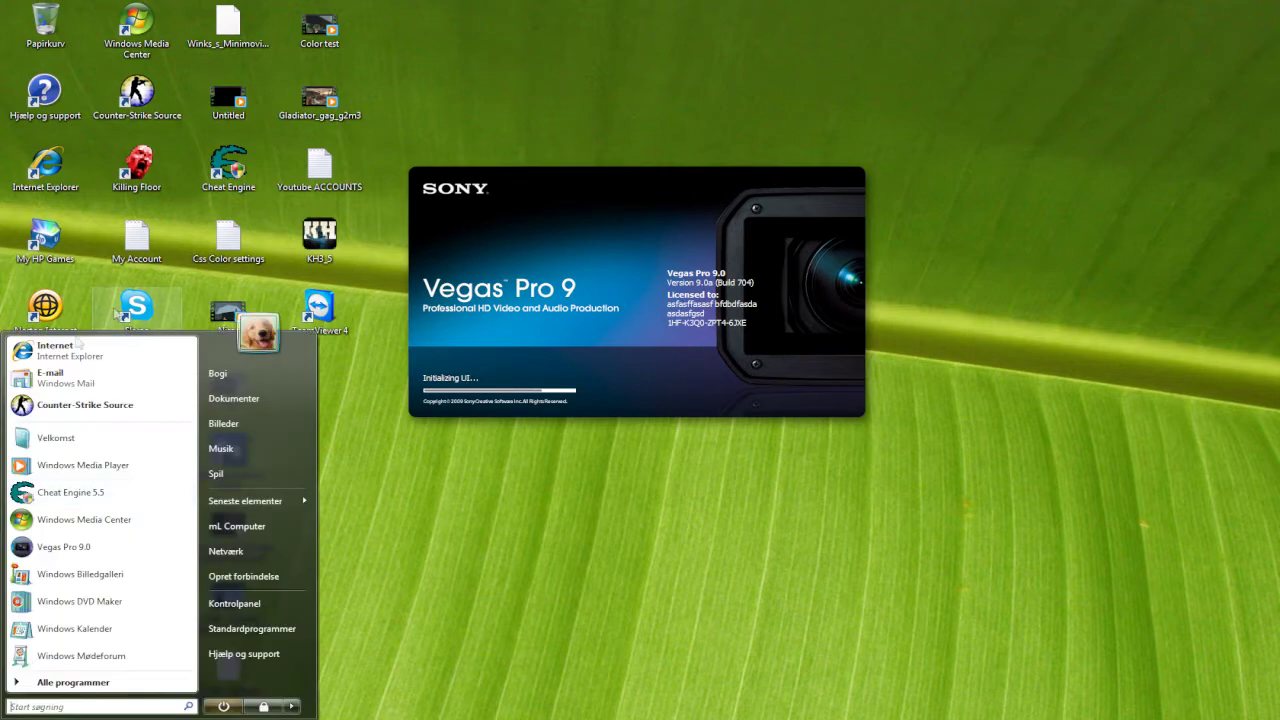
- Load youtube.com in Internet Explorer and open the '#85 - Most Viewed (Today) - Directors' ranking
key("super")
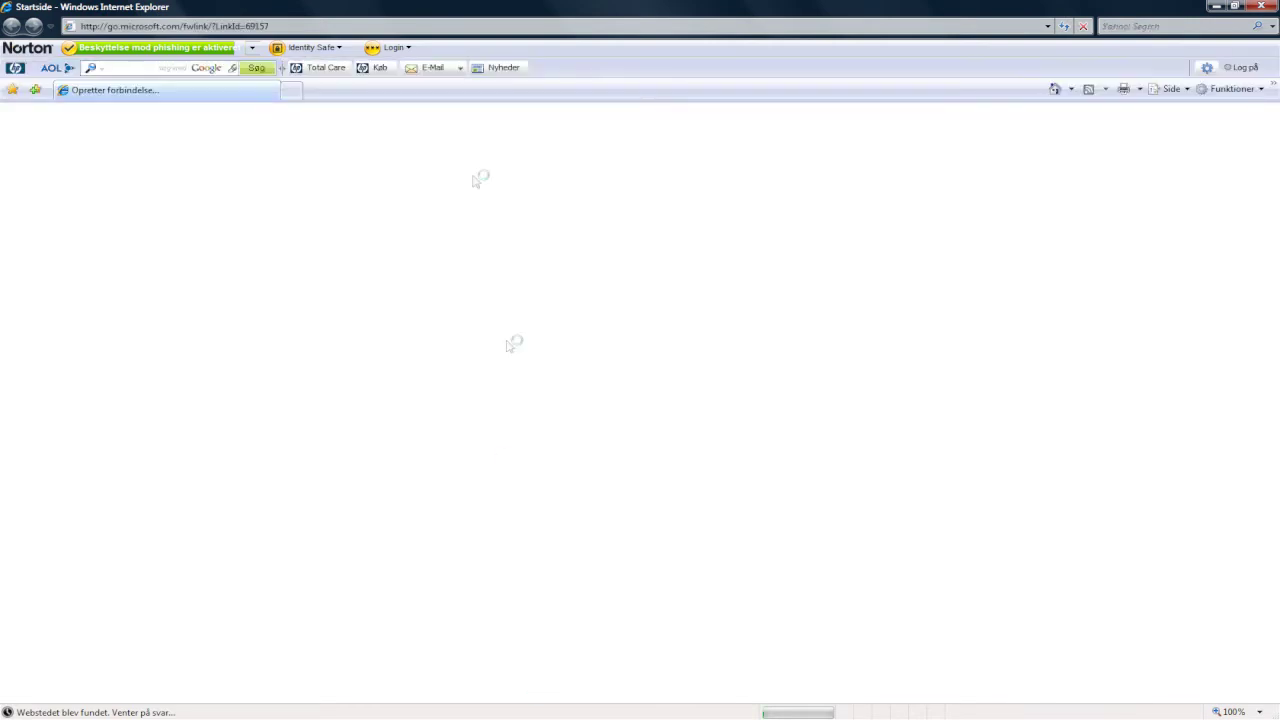
type("youtu")
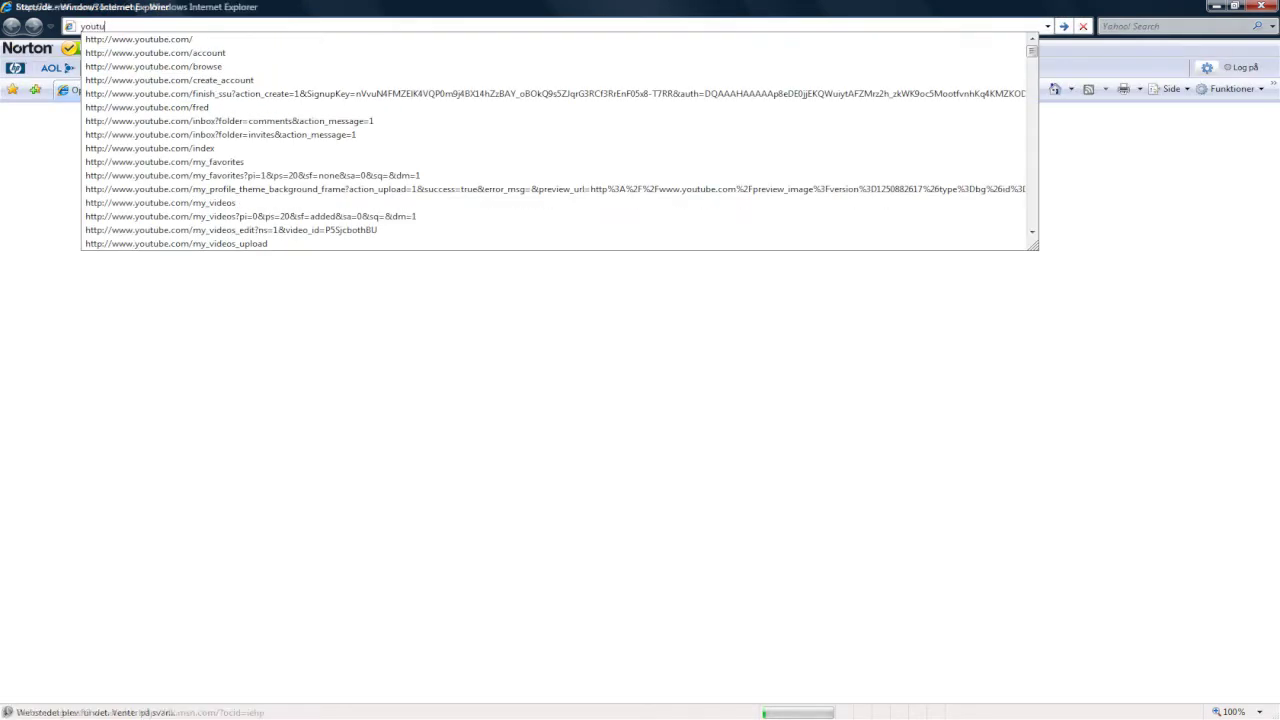
type("be.com")
key("Return")
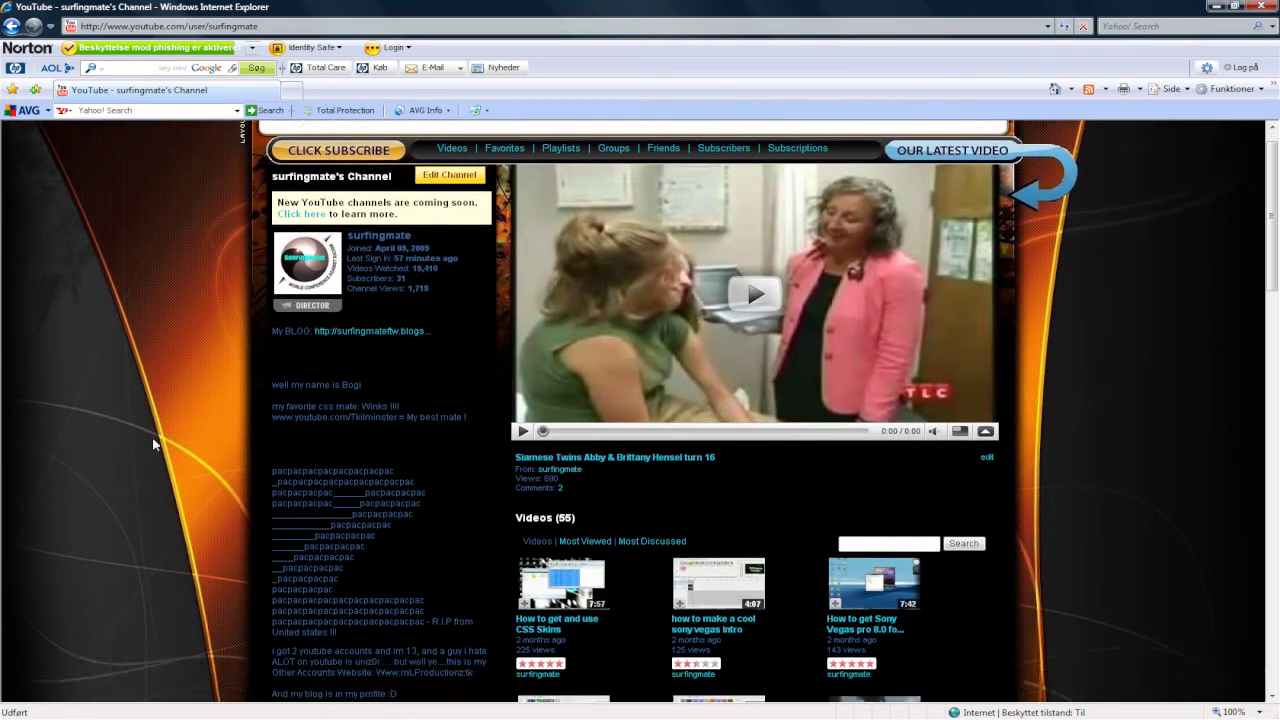
scroll(175, 443, "up", 2)
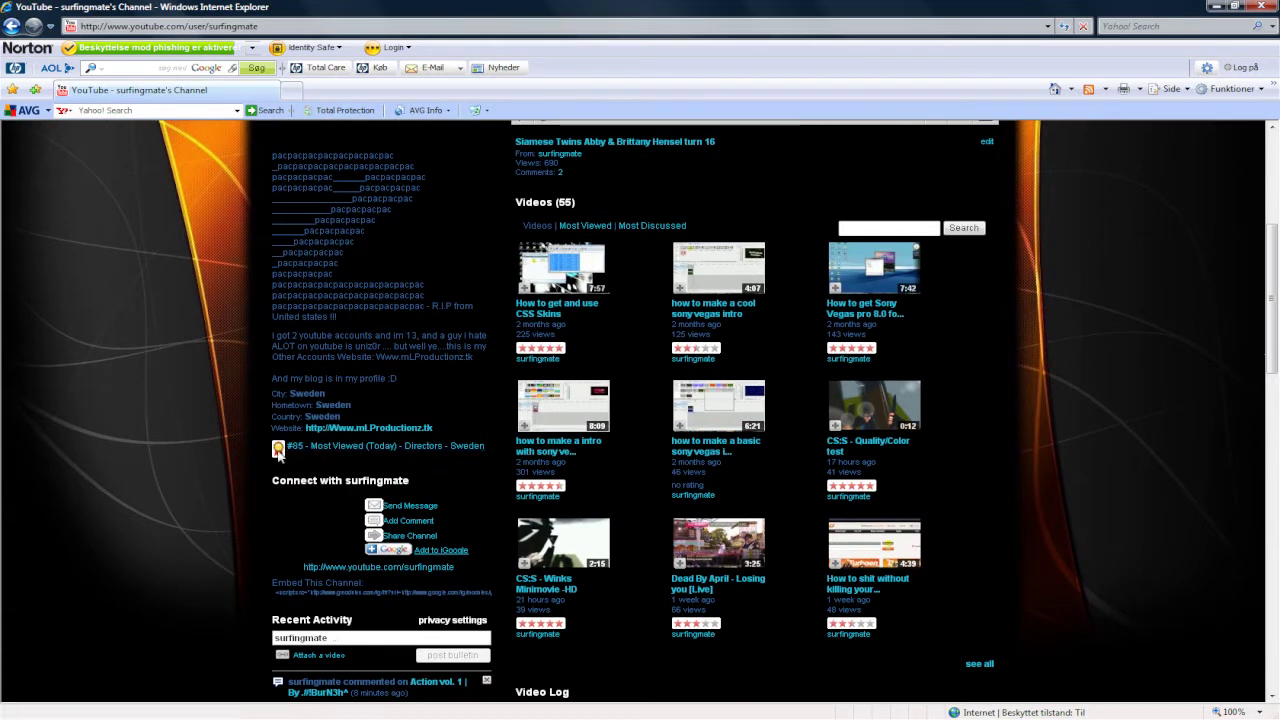
scroll(285, 452, "down", 1)
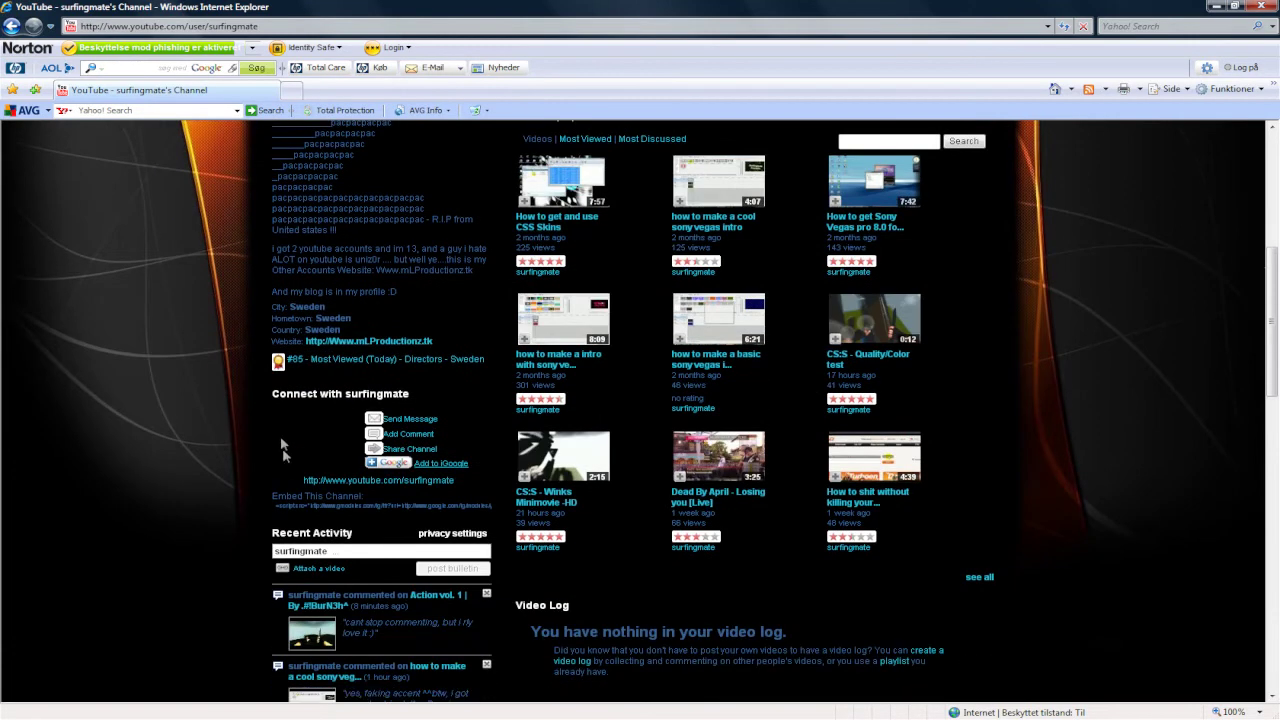
scroll(276, 390, "up", 1)
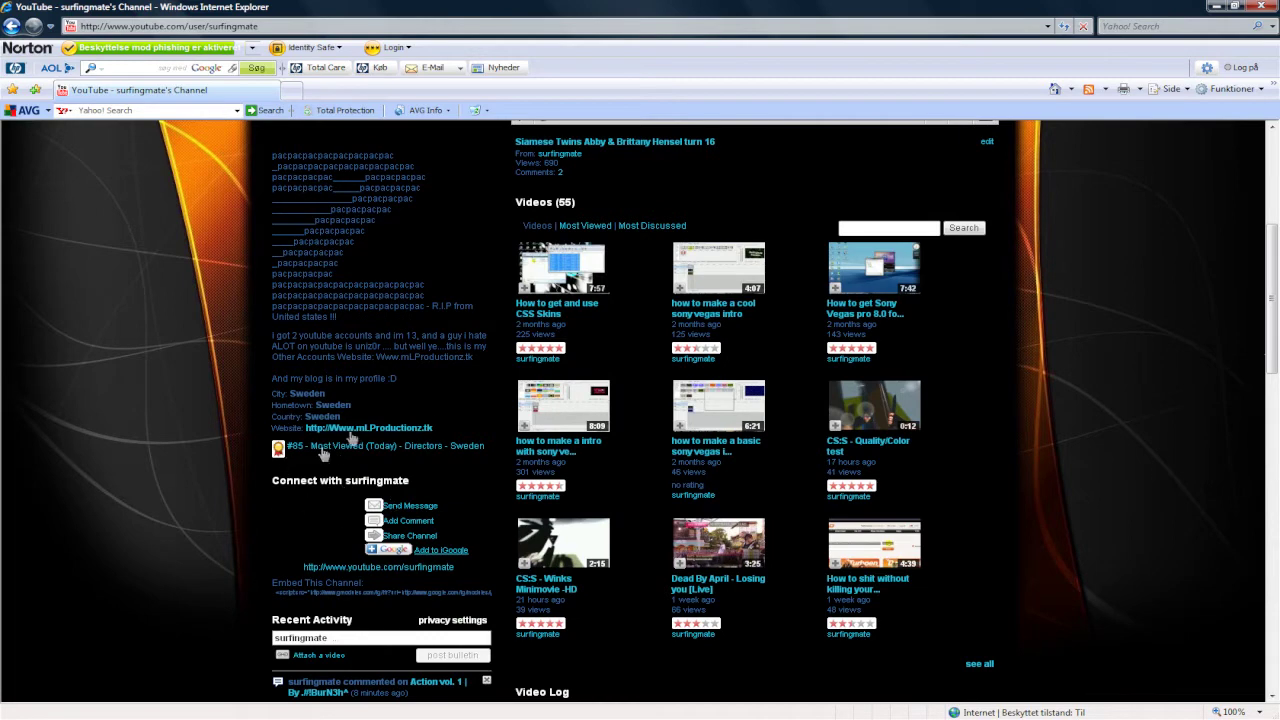
left_click(445, 446)
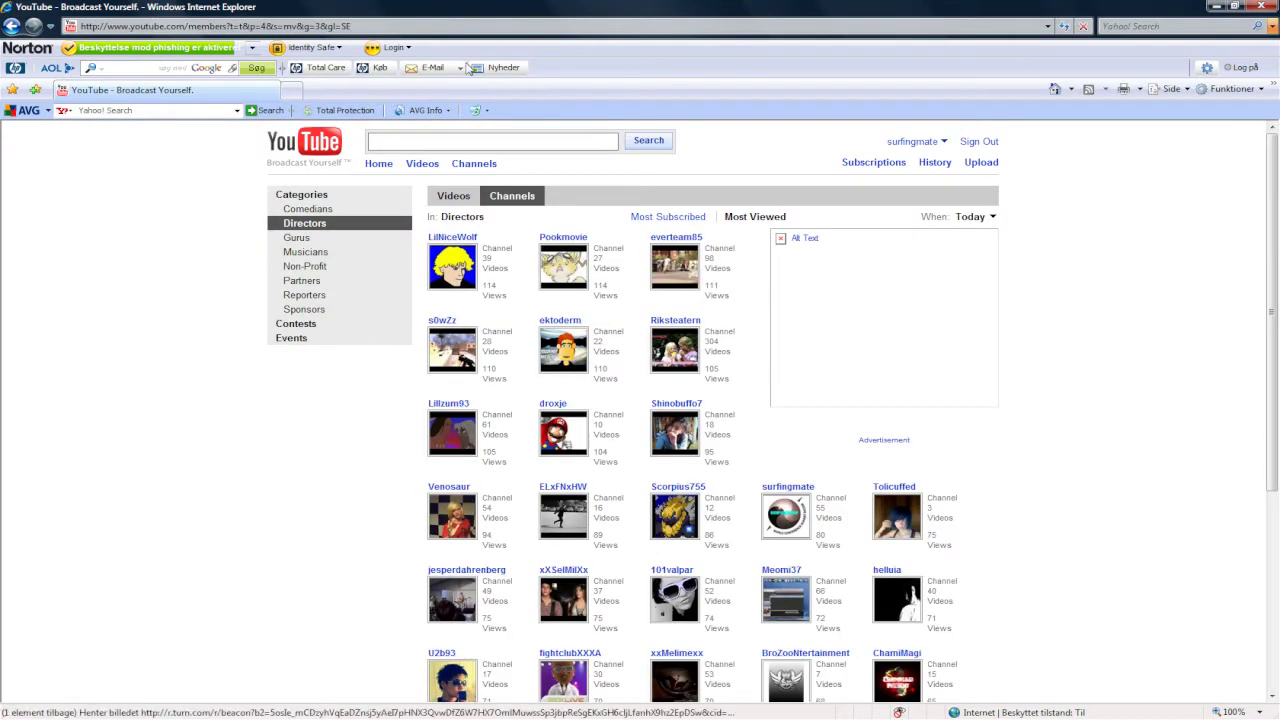
- Visit the mLProductionz.tk forums, try New Topic, then close Internet Explorer
left_click(394, 27)
type("m")
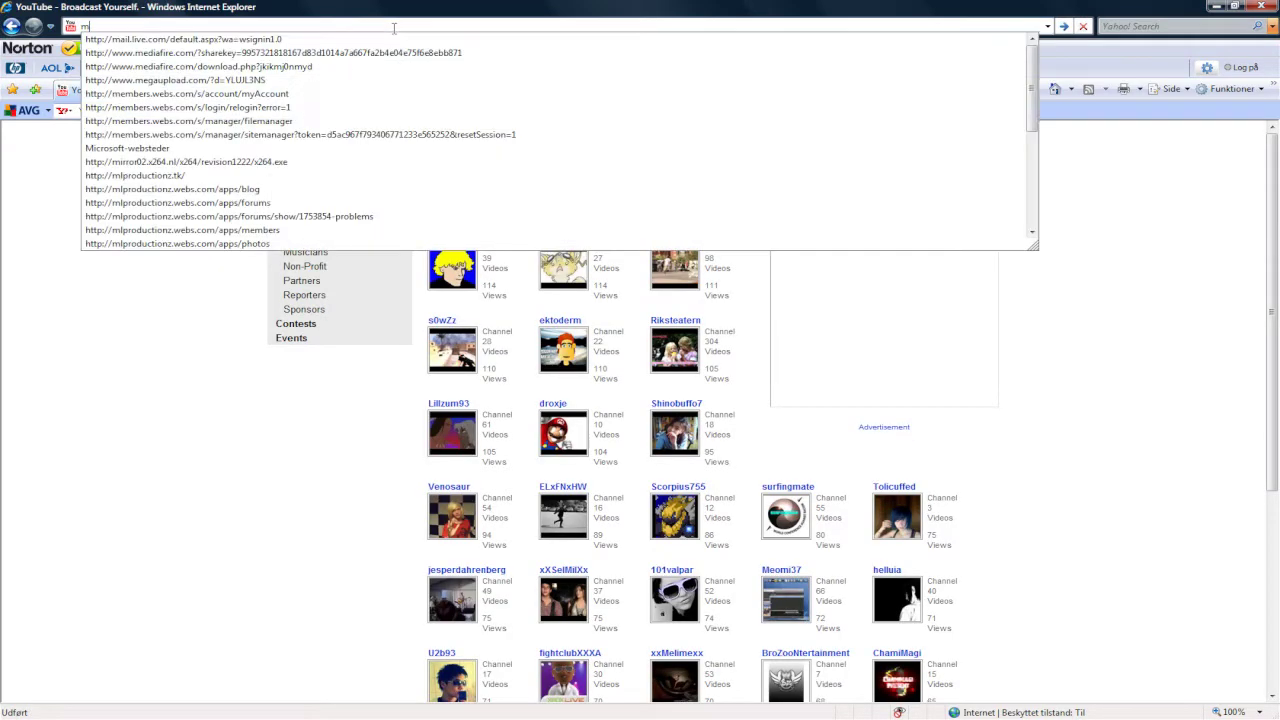
type("LProductio")
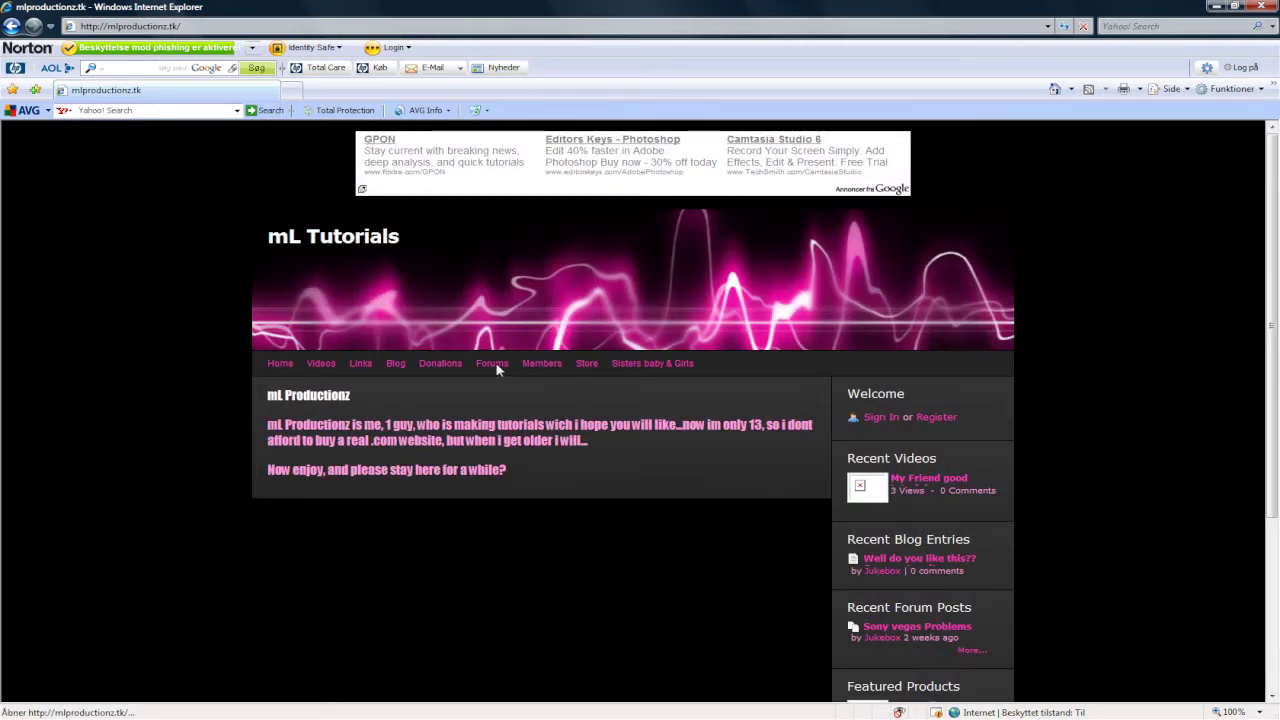
left_click(493, 365)
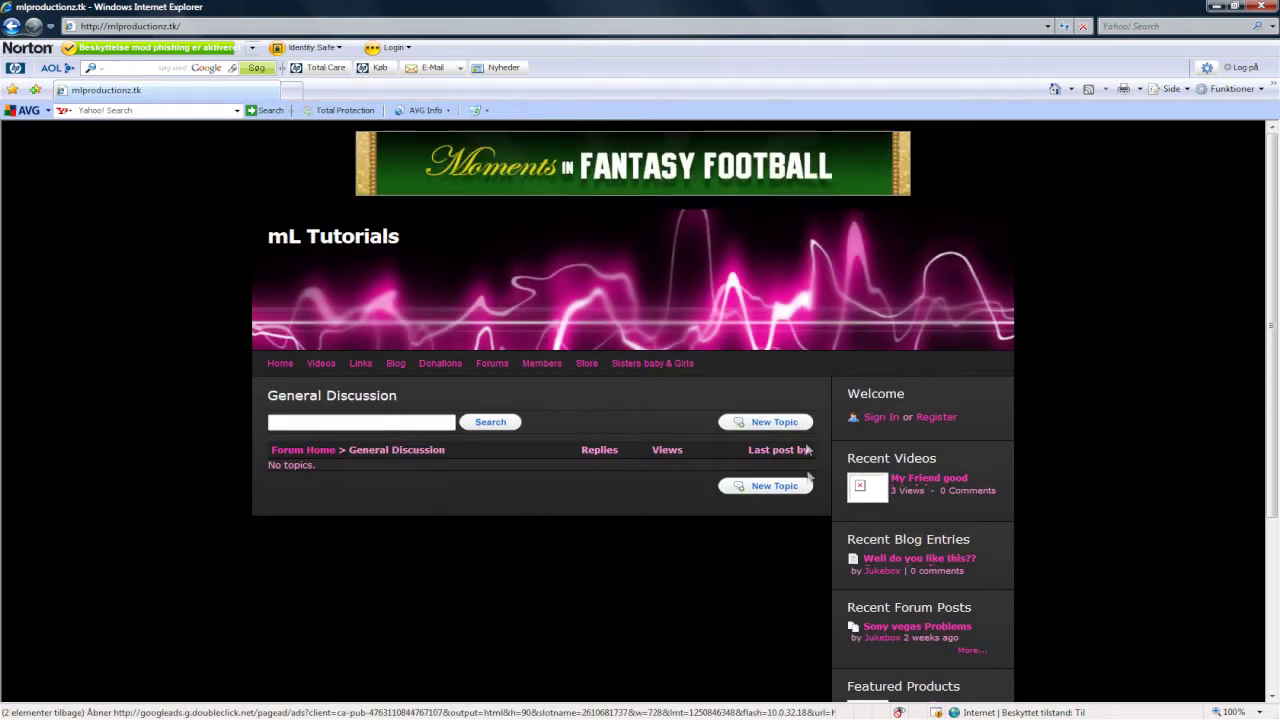
left_click(774, 422)
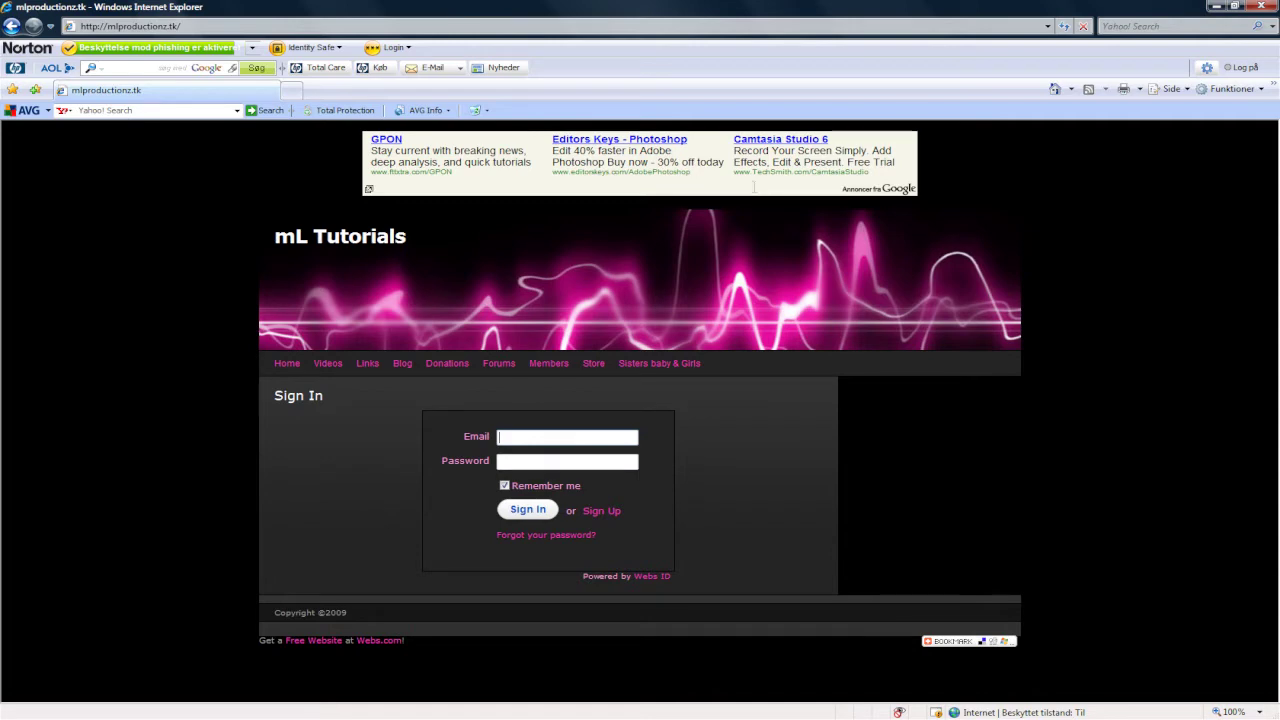
left_click(1261, 6)
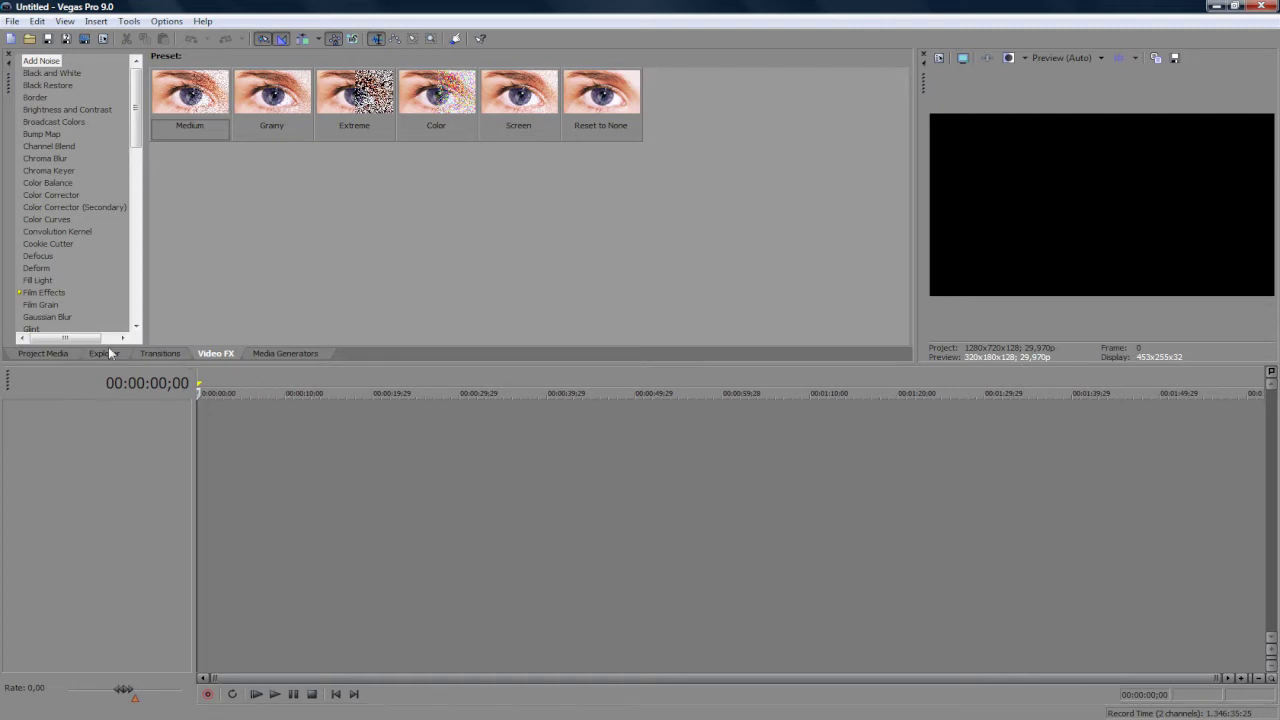
- Import Nisse.avi from the Skrivebord folder via File > Import > Media
left_click(12, 21)
mouse_move(60, 145)
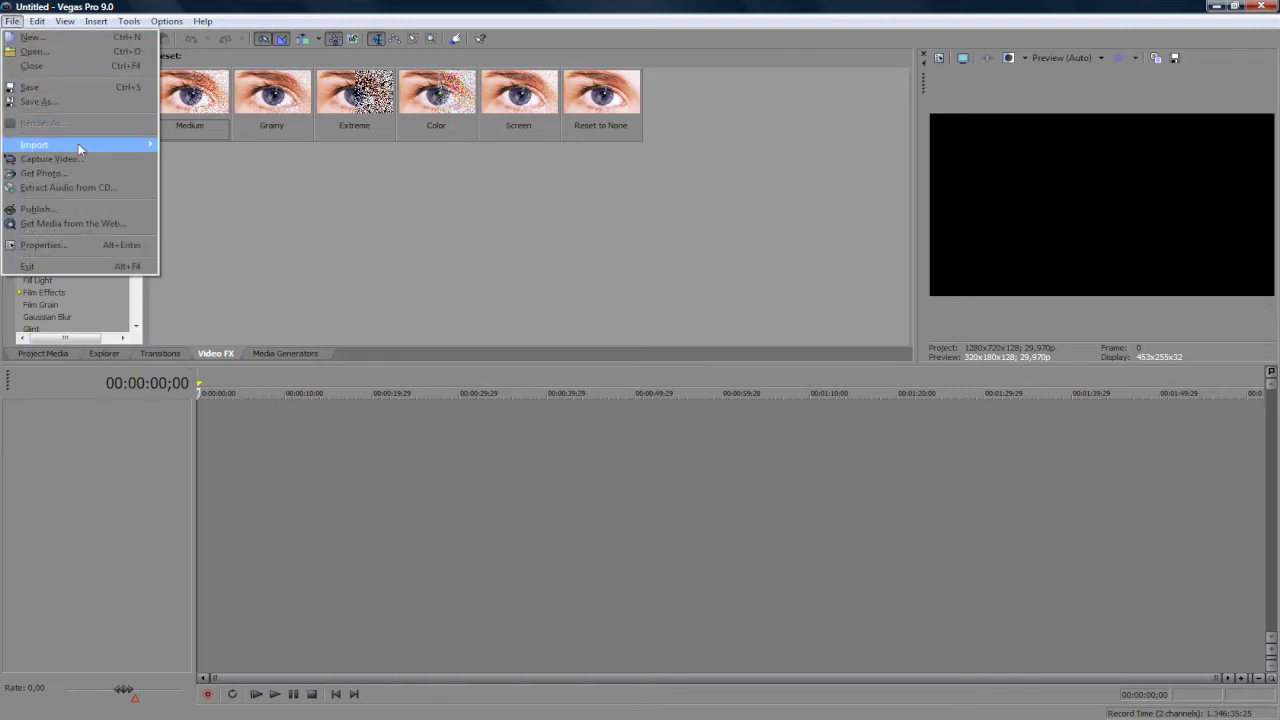
left_click(195, 145)
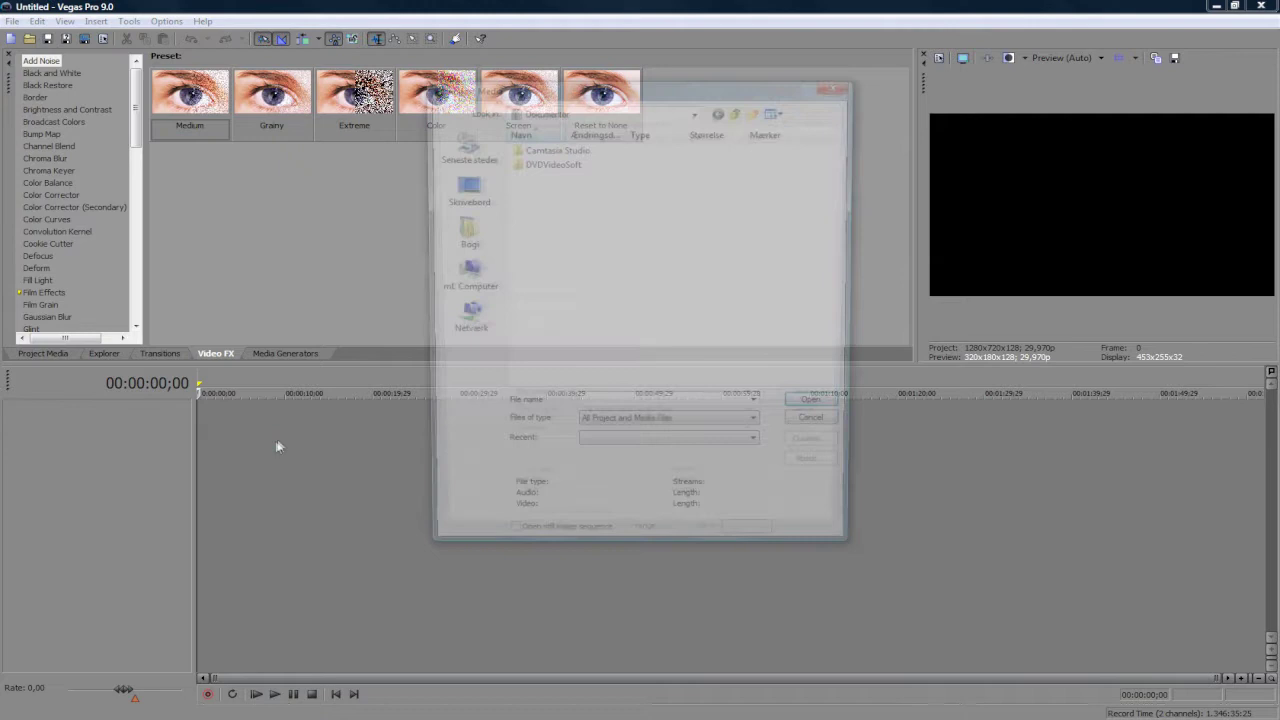
left_click(465, 190)
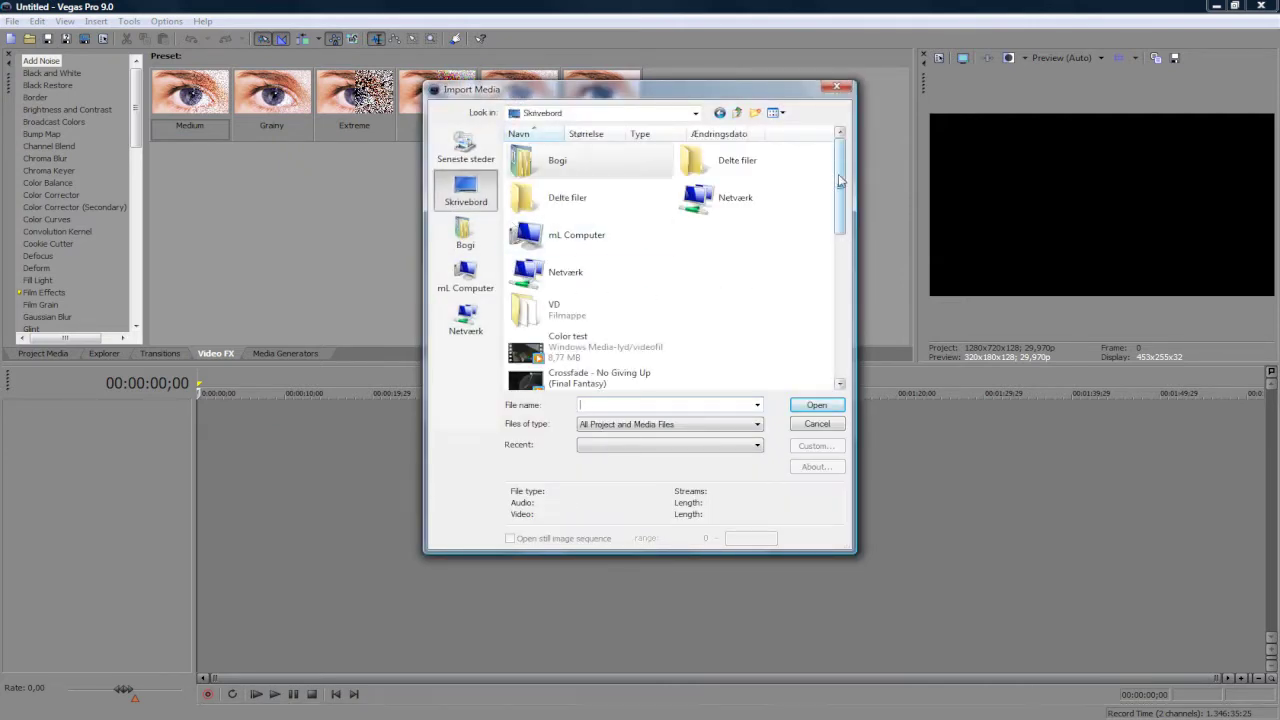
left_click_drag(843, 181, 820, 338)
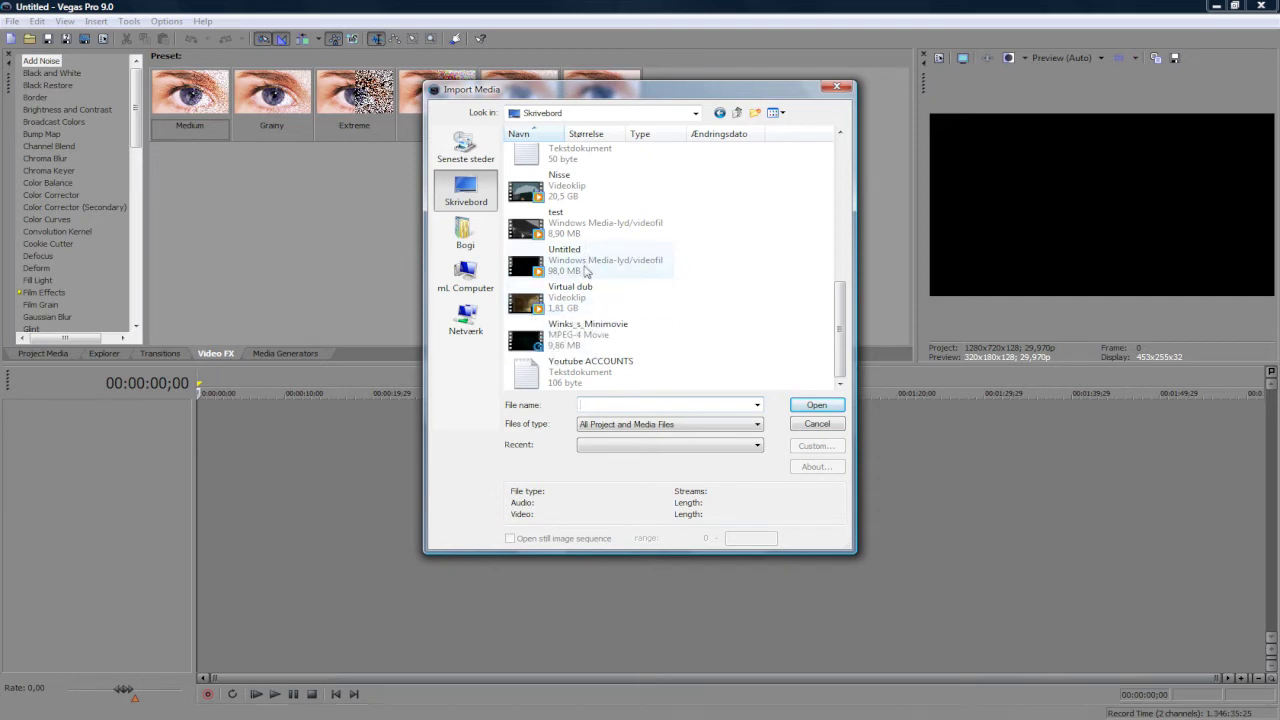
left_click(596, 193)
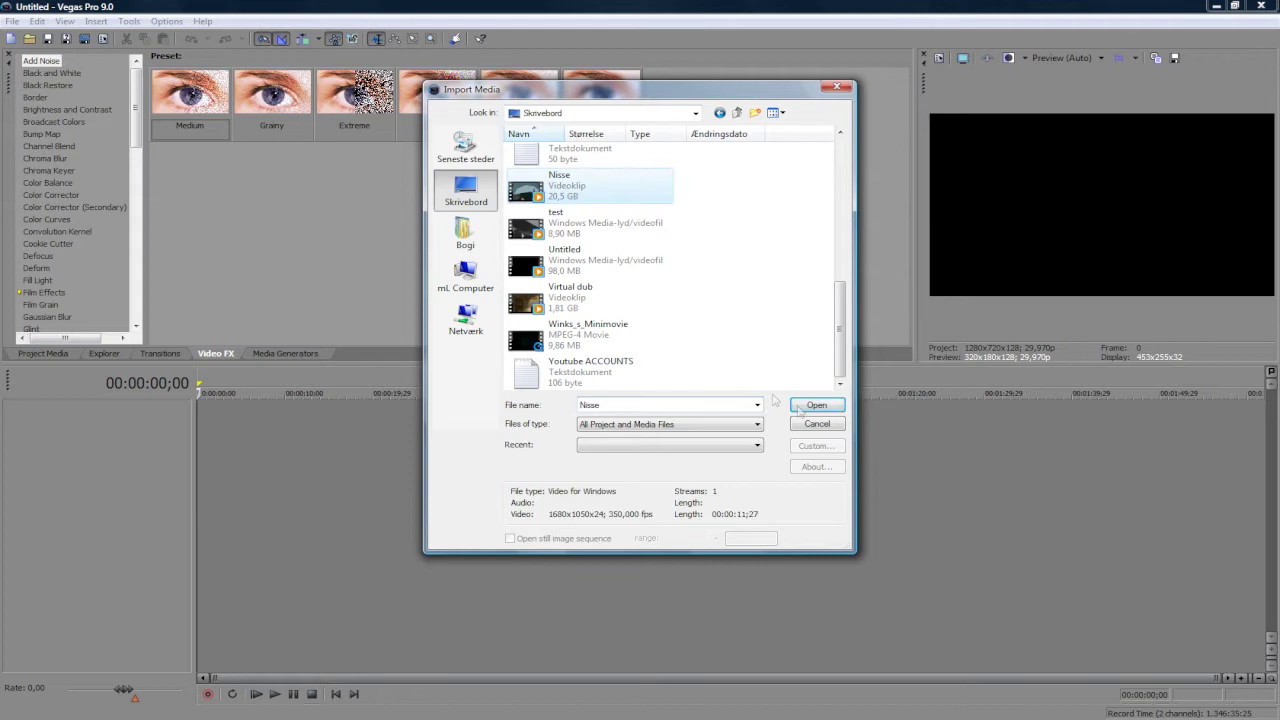
left_click(810, 406)
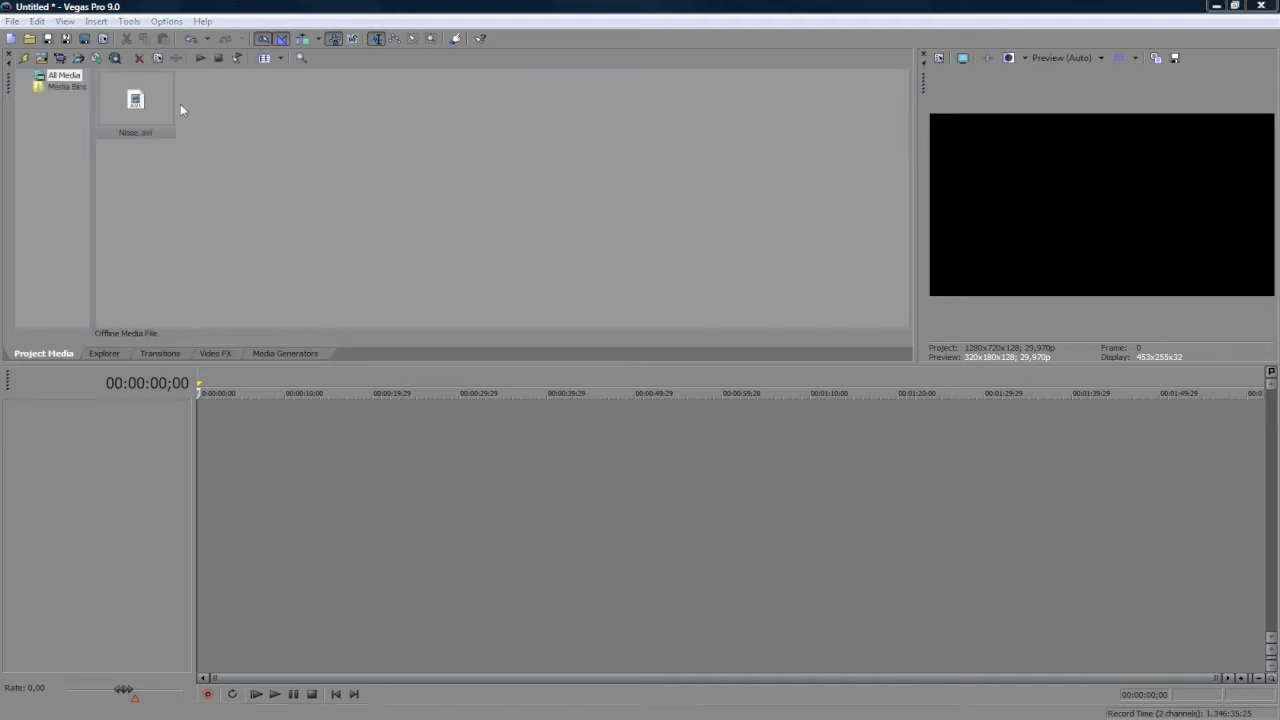
- Place Nisse.avi on the timeline and preview a couple of points in it
mouse_move(135, 100)
left_mouse_down()
mouse_move(208, 468)
mouse_move(224, 485)
left_mouse_up()
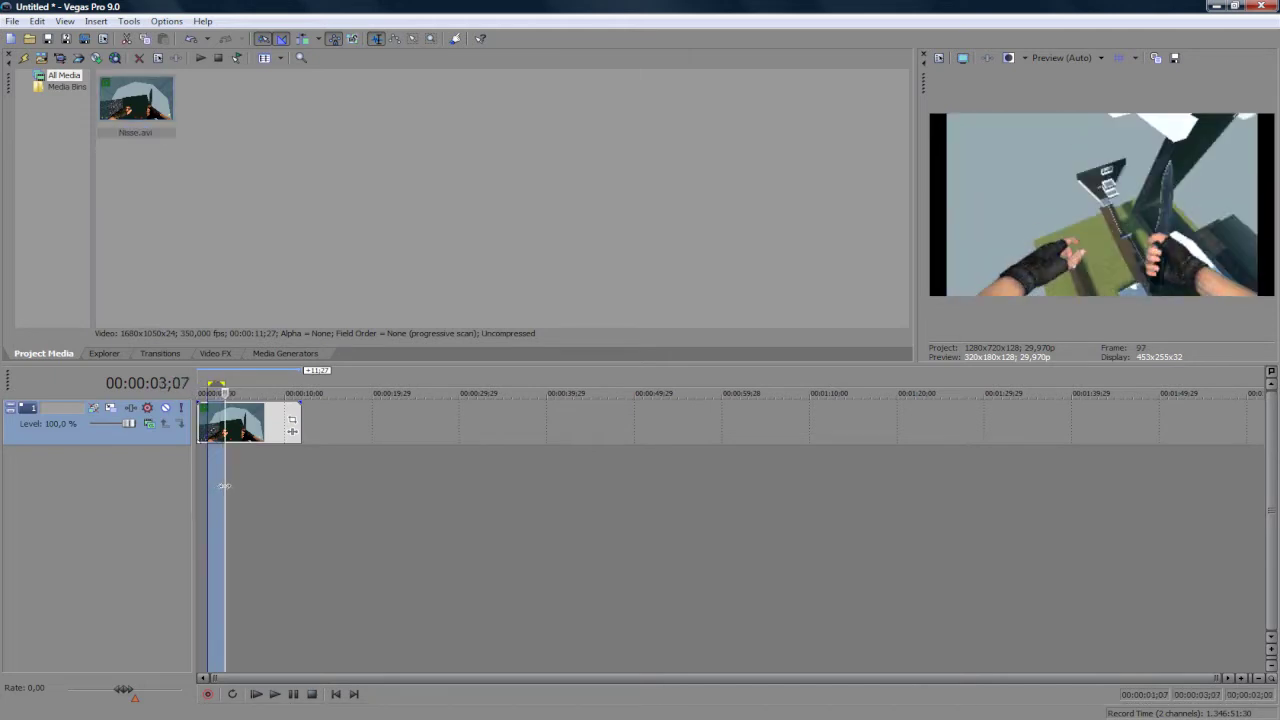
left_click(231, 496)
left_click(214, 485)
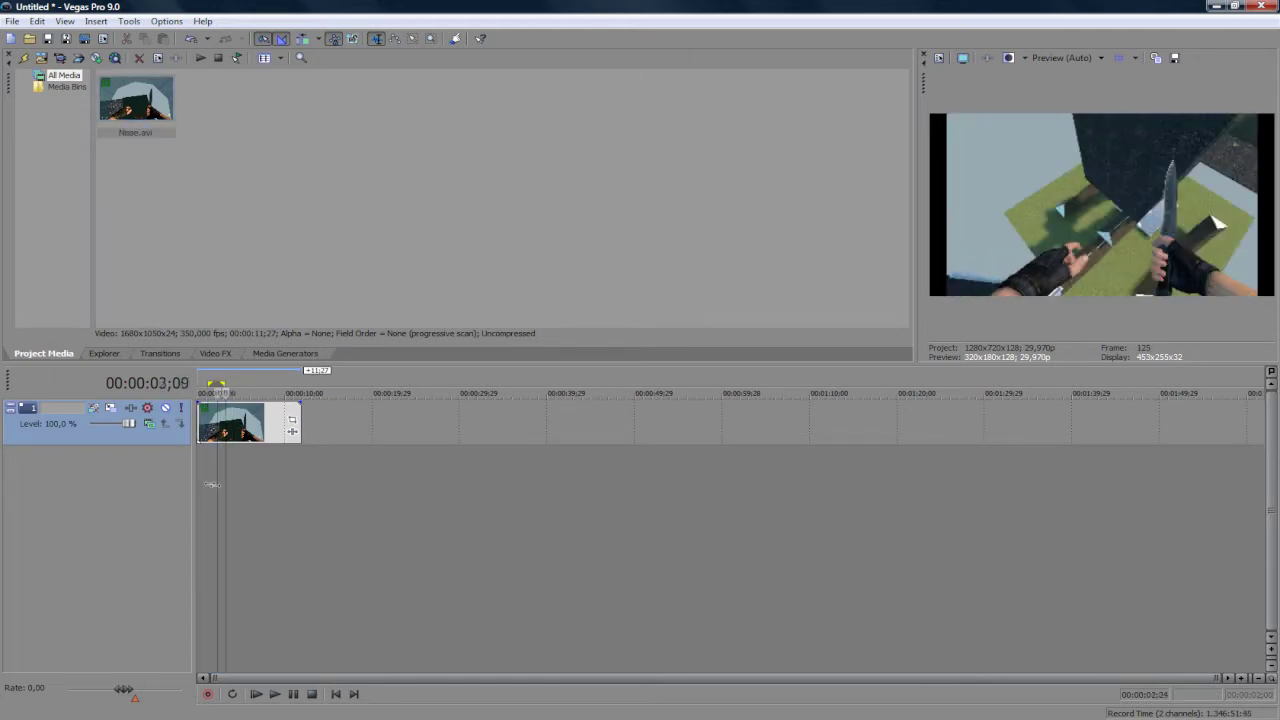
- Turn off Maintain aspect ratio in the Nisse event's properties
right_click(255, 426)
left_click(325, 406)
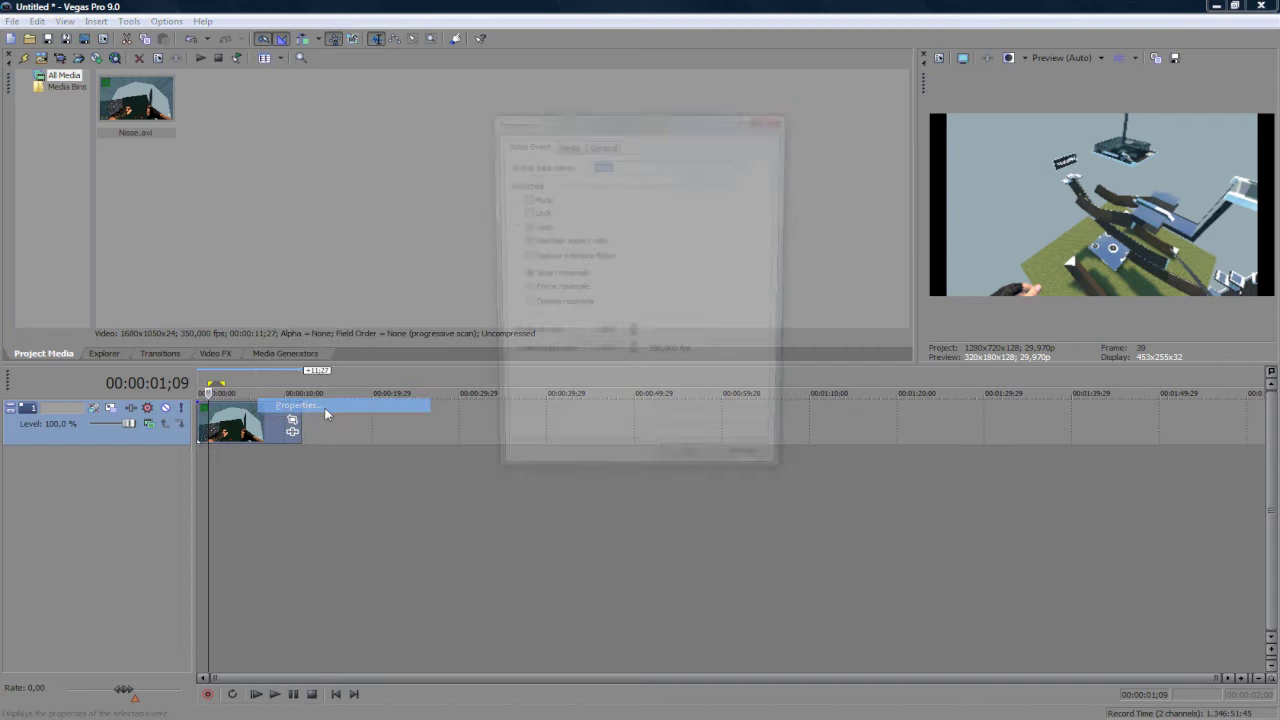
left_click(524, 242)
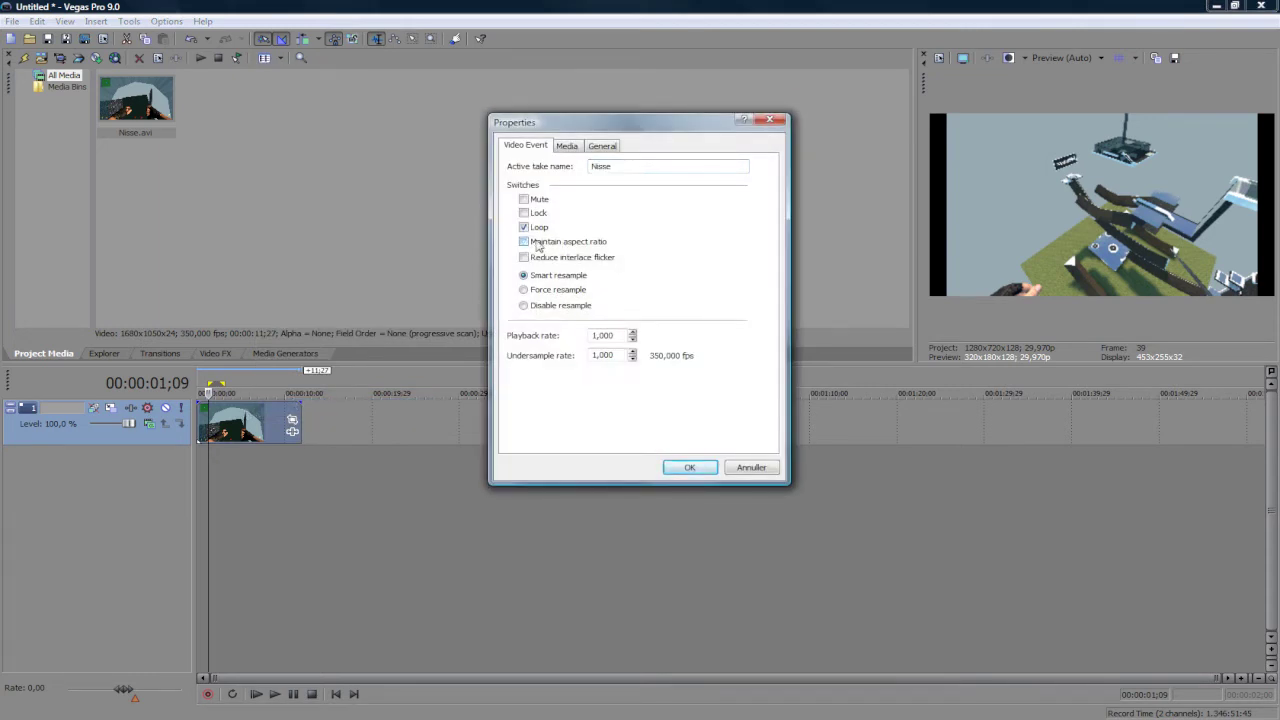
left_click(691, 467)
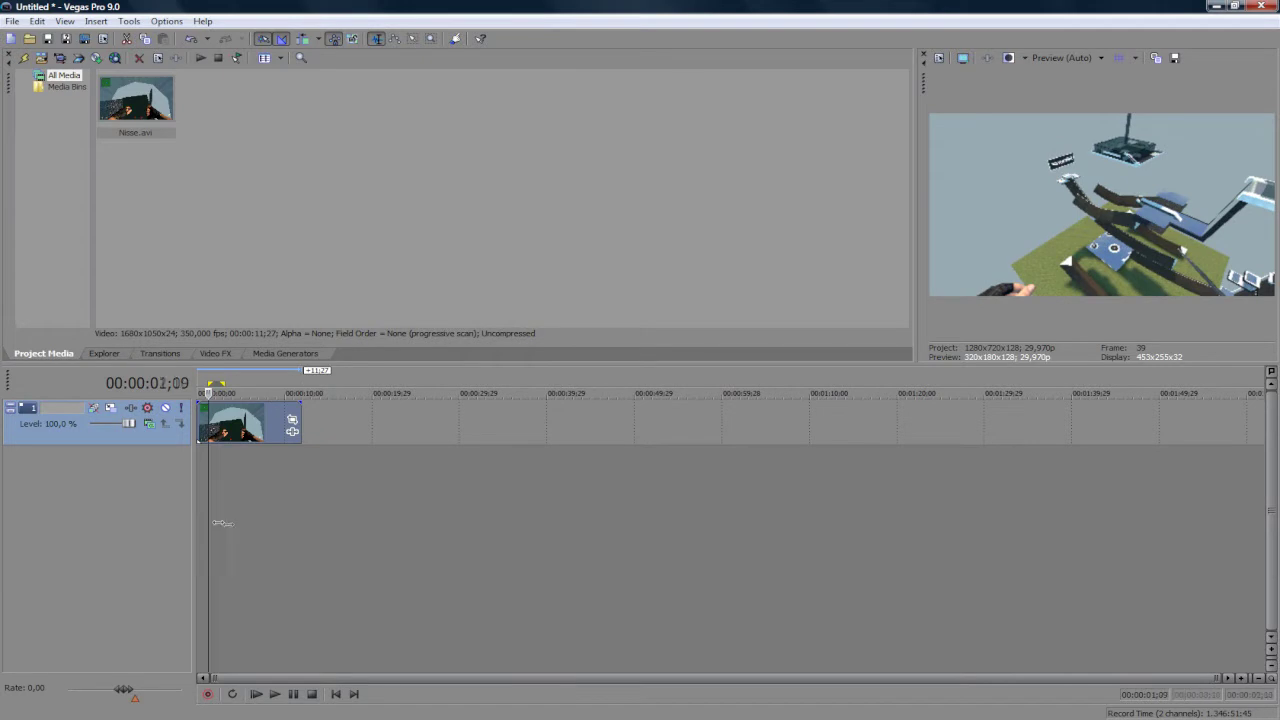
left_click(273, 526)
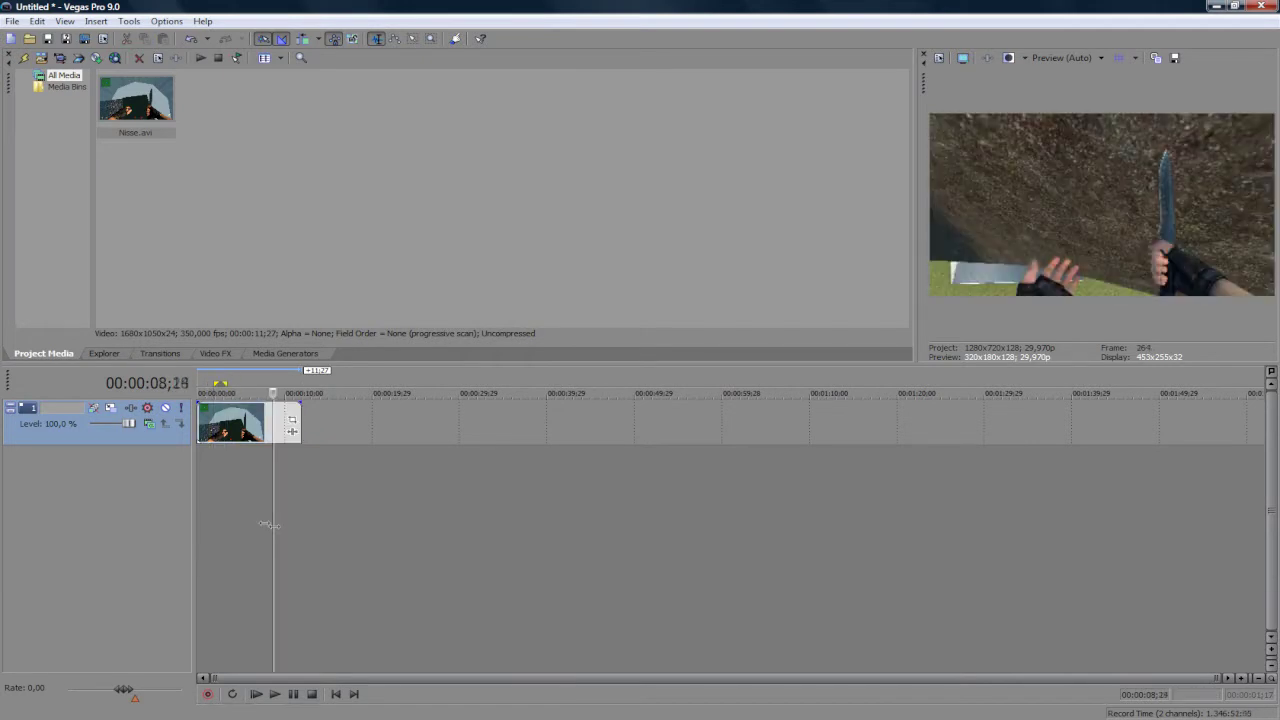
mouse_move(268, 524)
left_mouse_down()
mouse_move(234, 523)
mouse_move(163, 397)
left_mouse_up()
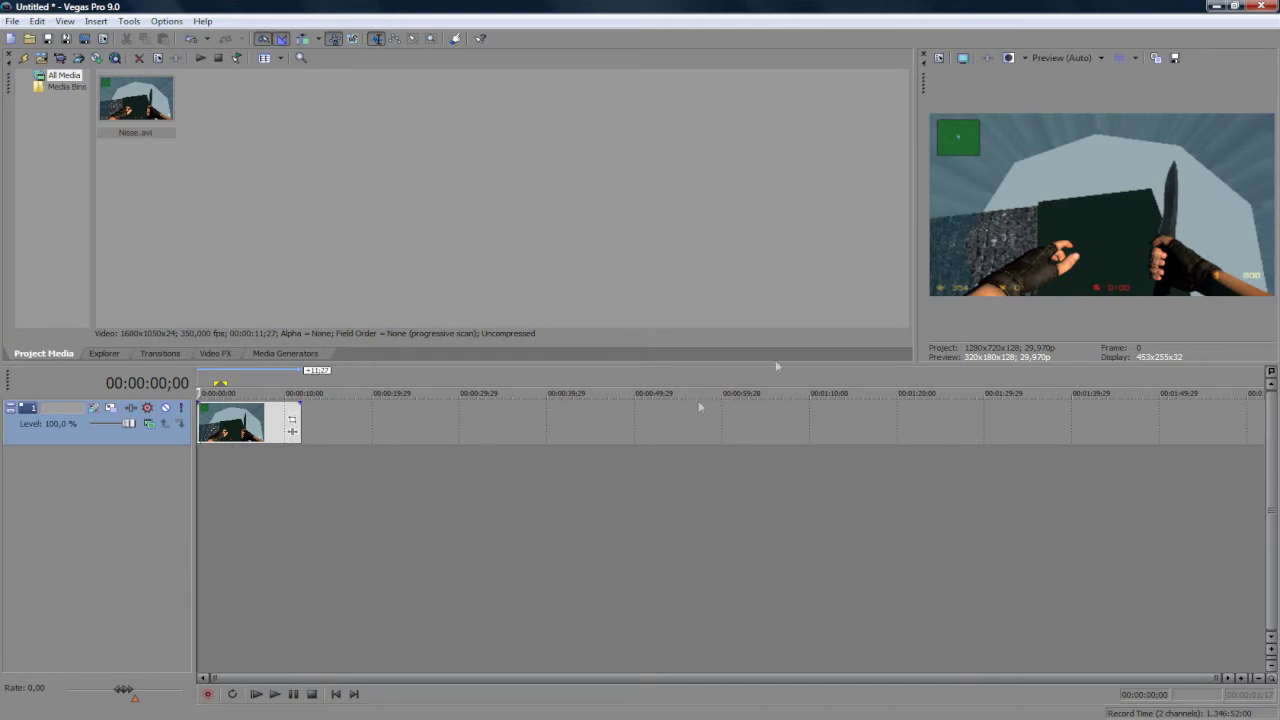
left_click(203, 490)
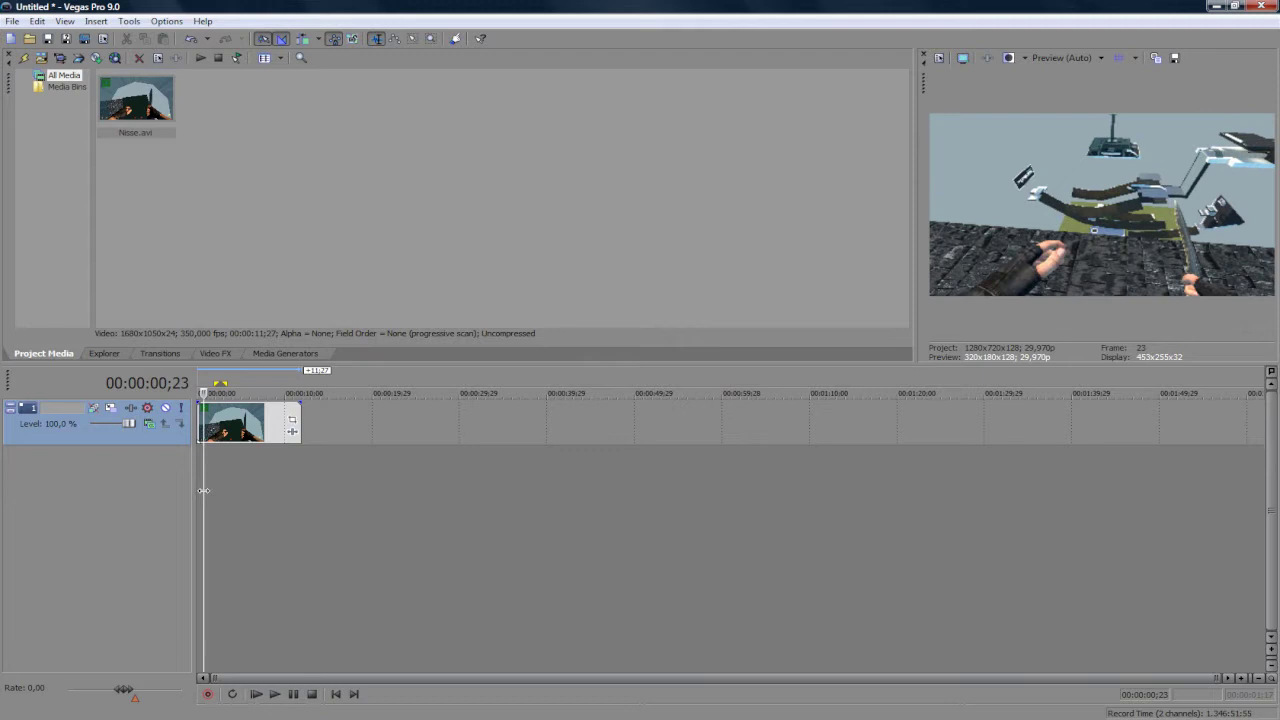
key("Left")
key("Left")
key("Left")
key("Left")
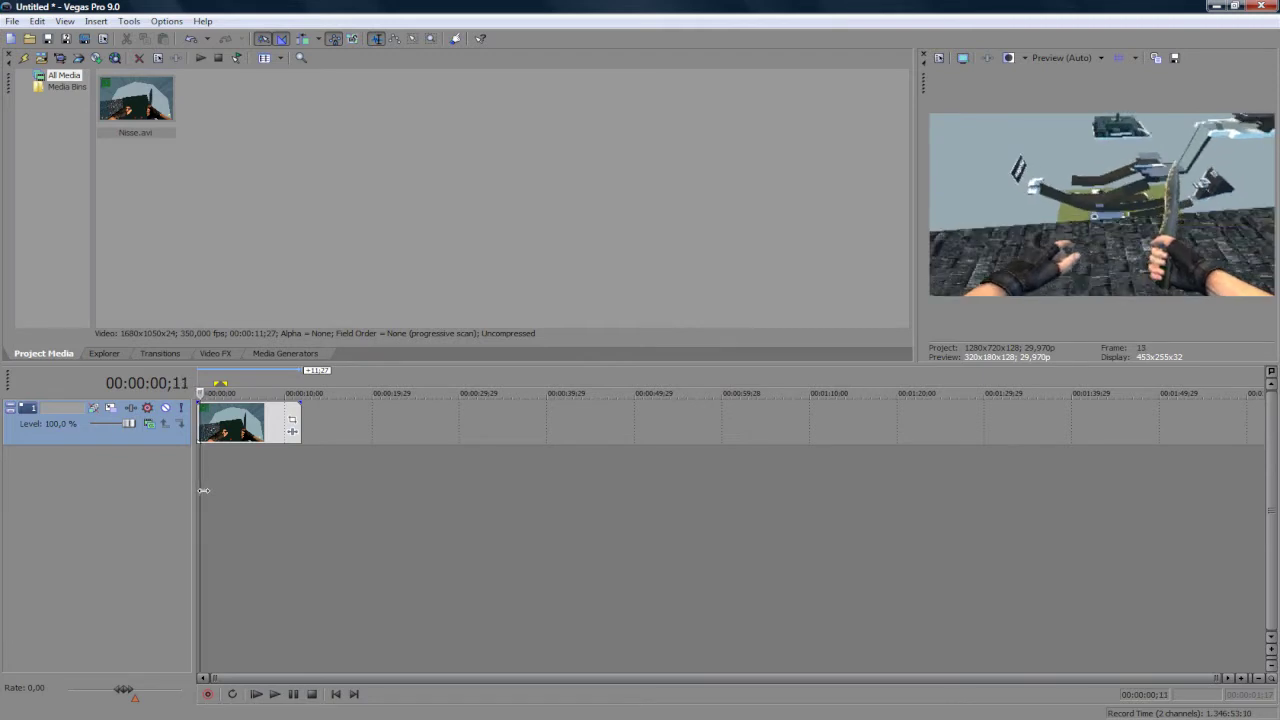
key("Left")
key("Left")
key("Left")
key("Left")
key("Left")
key("Left")
key("Left")
key("Left")
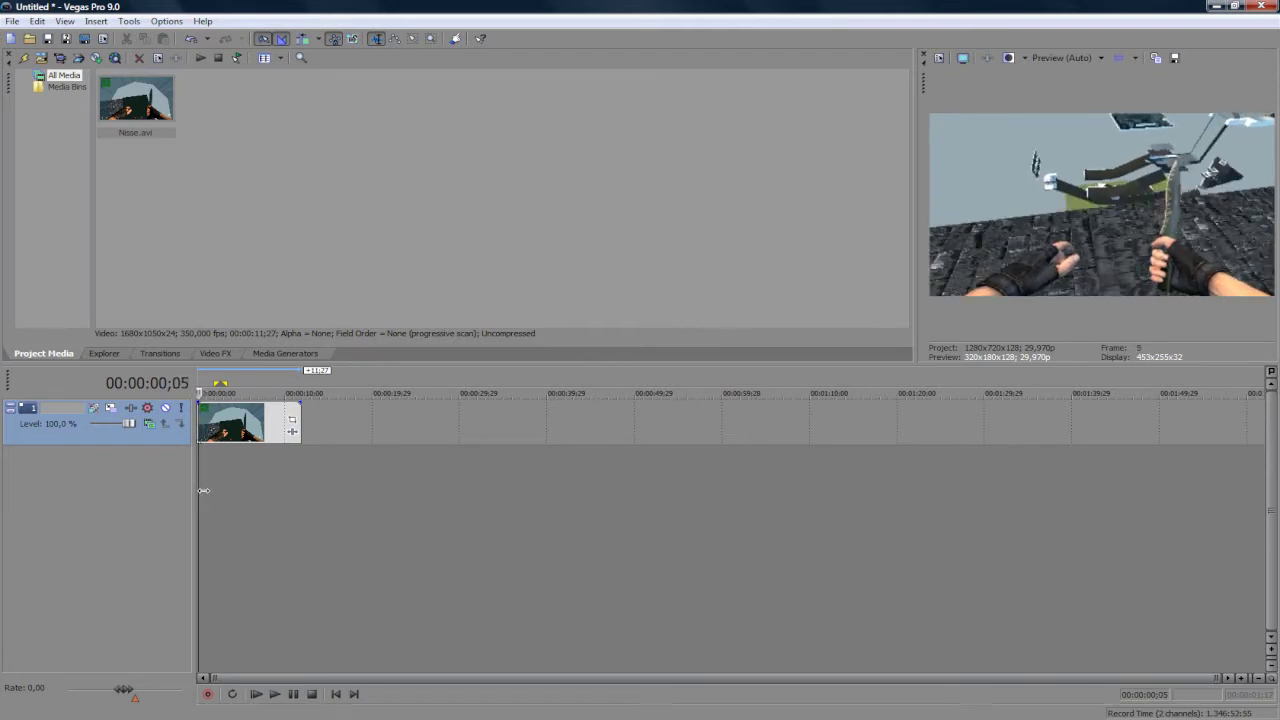
key("Left")
key("Left")
key("Left")
key("Left")
key("Right")
key("Right")
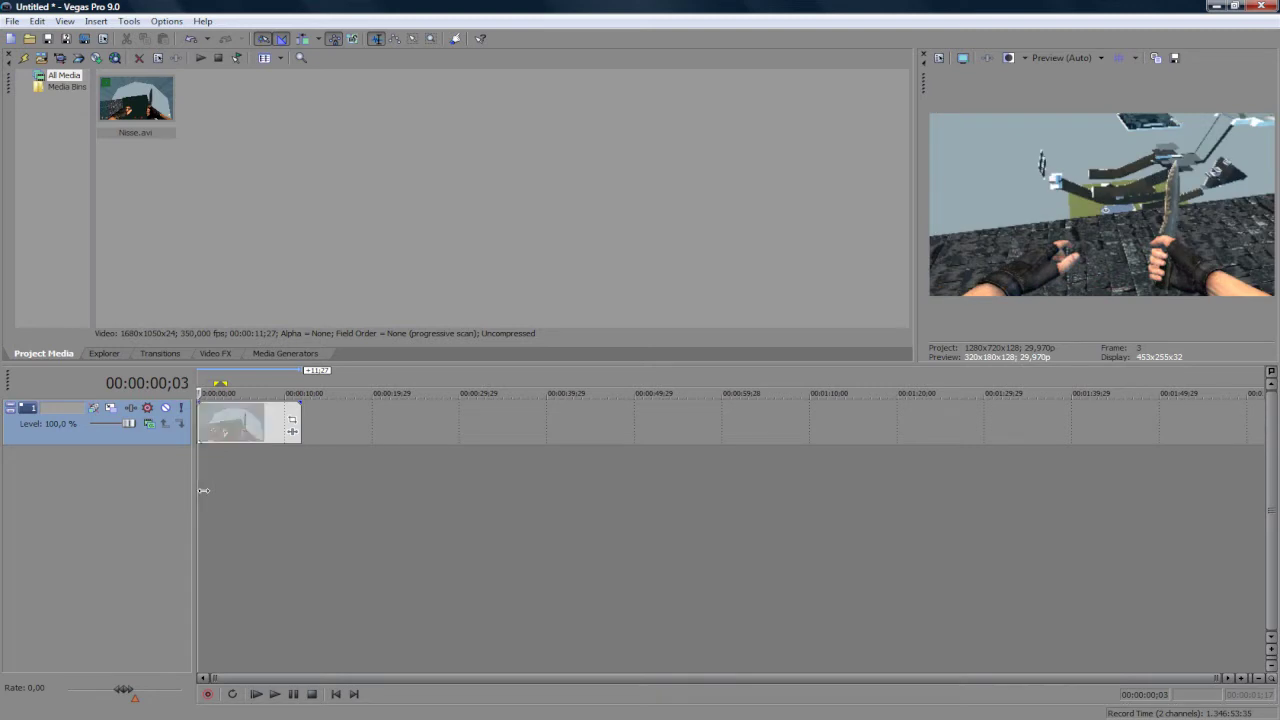
left_click_drag(240, 425, 374, 425)
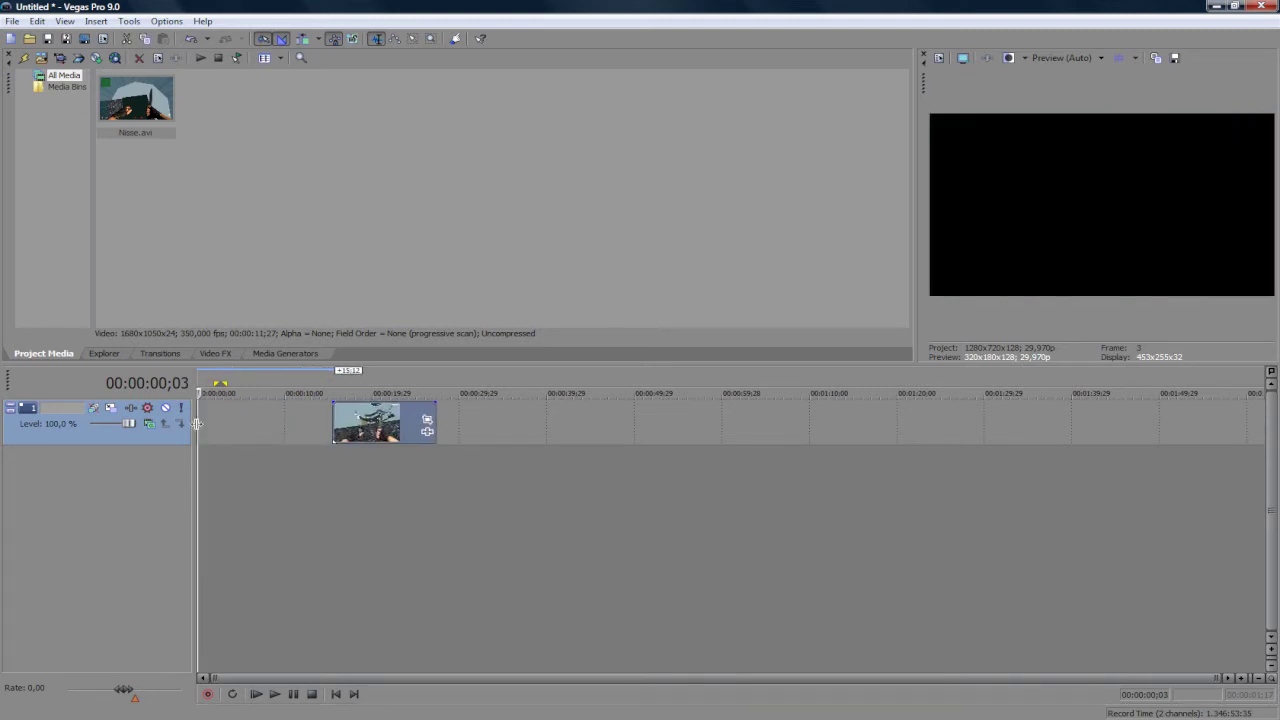
left_click_drag(135, 100, 232, 428)
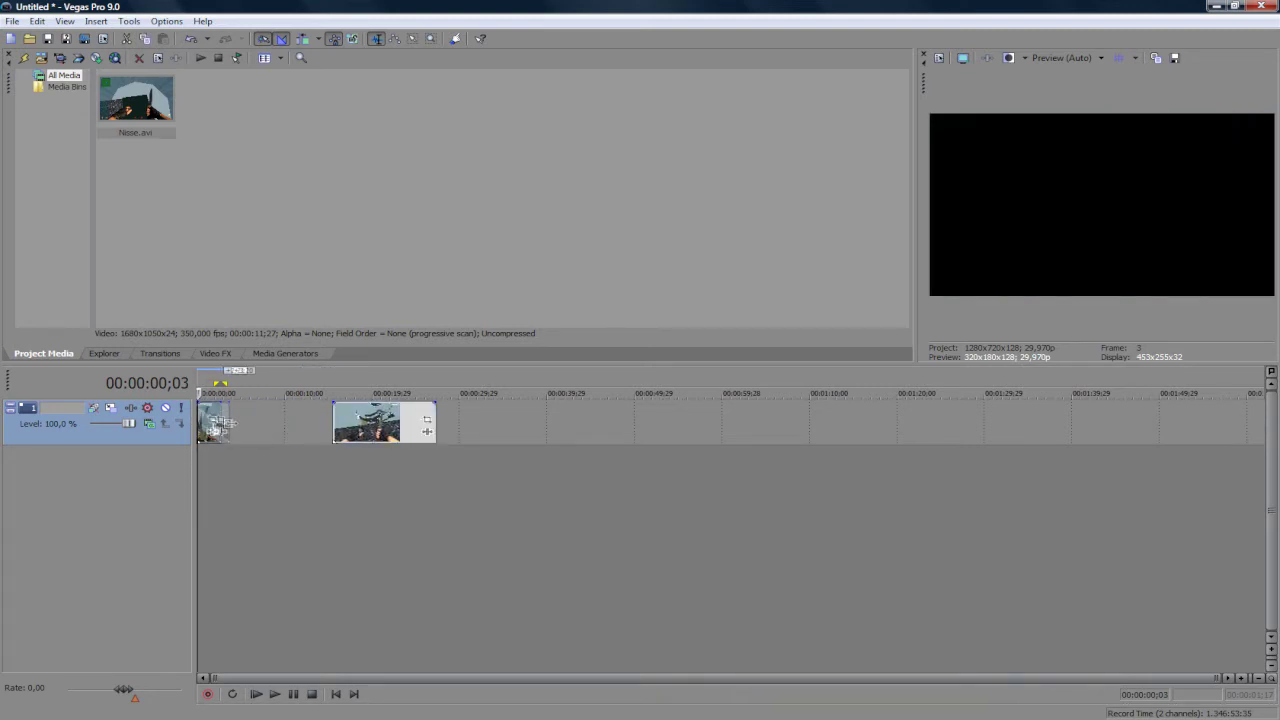
right_click(232, 428)
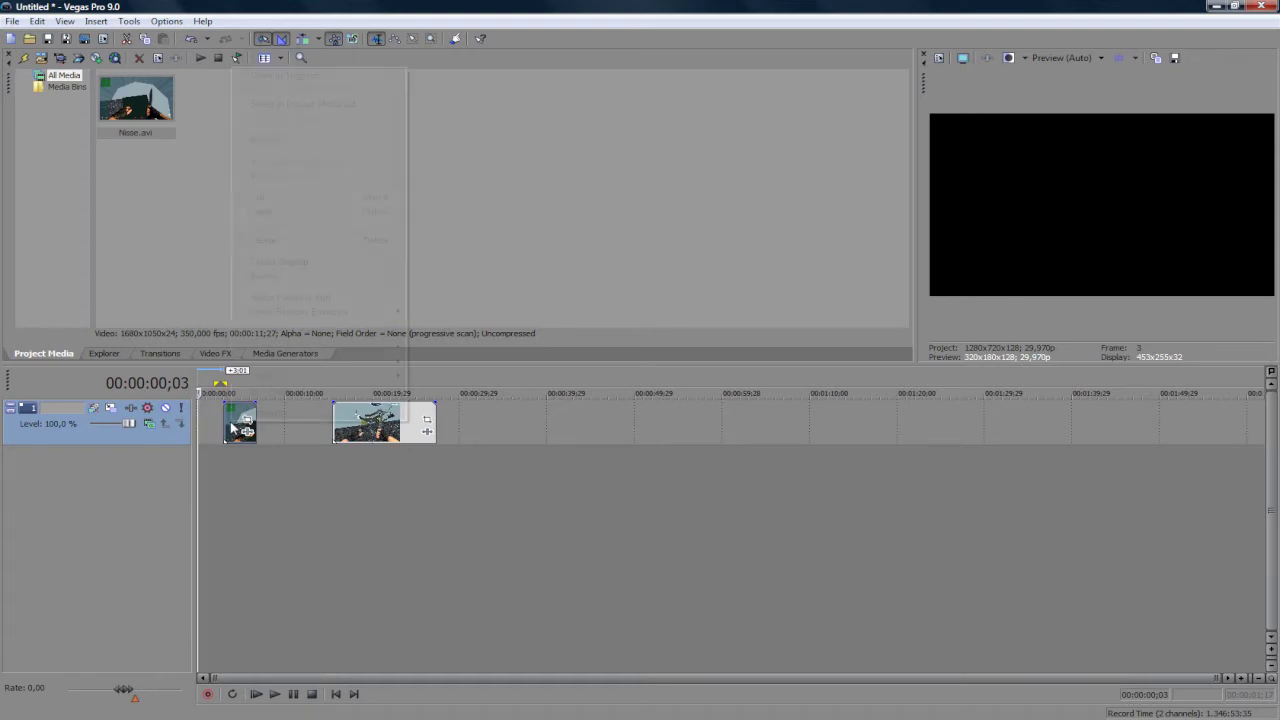
left_click(320, 240)
left_click_drag(349, 435, 215, 435)
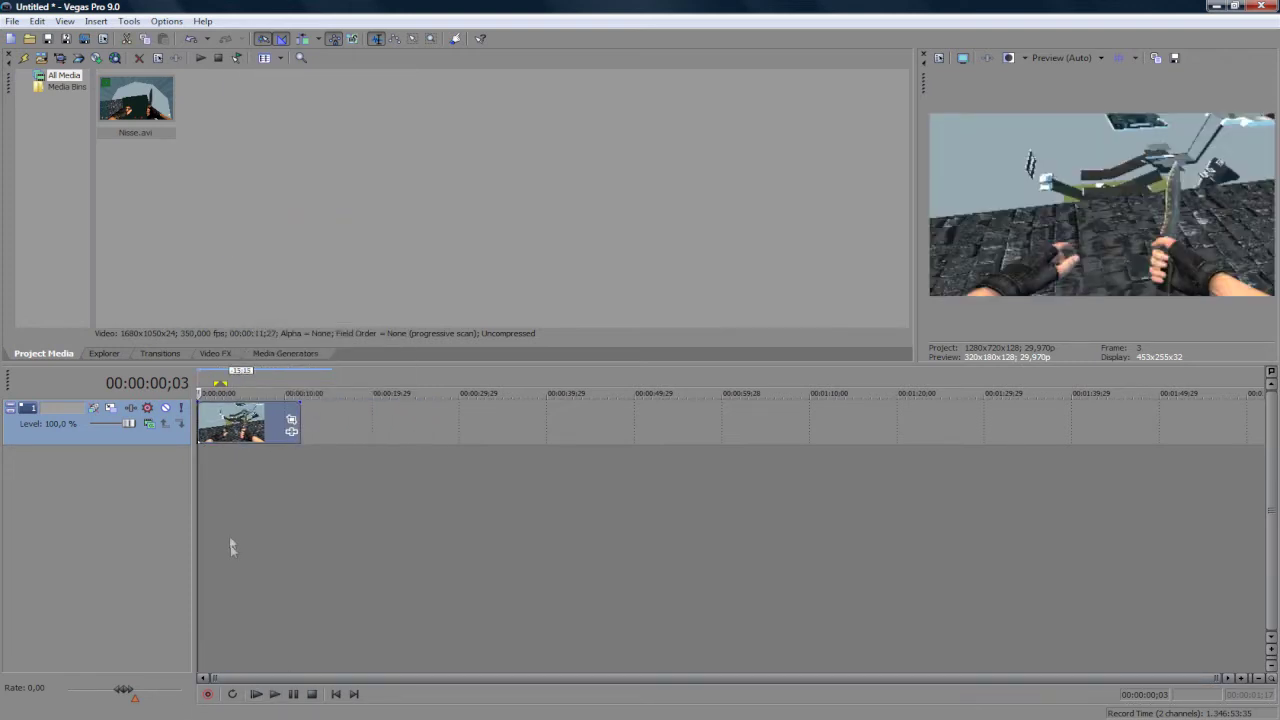
left_click(198, 531)
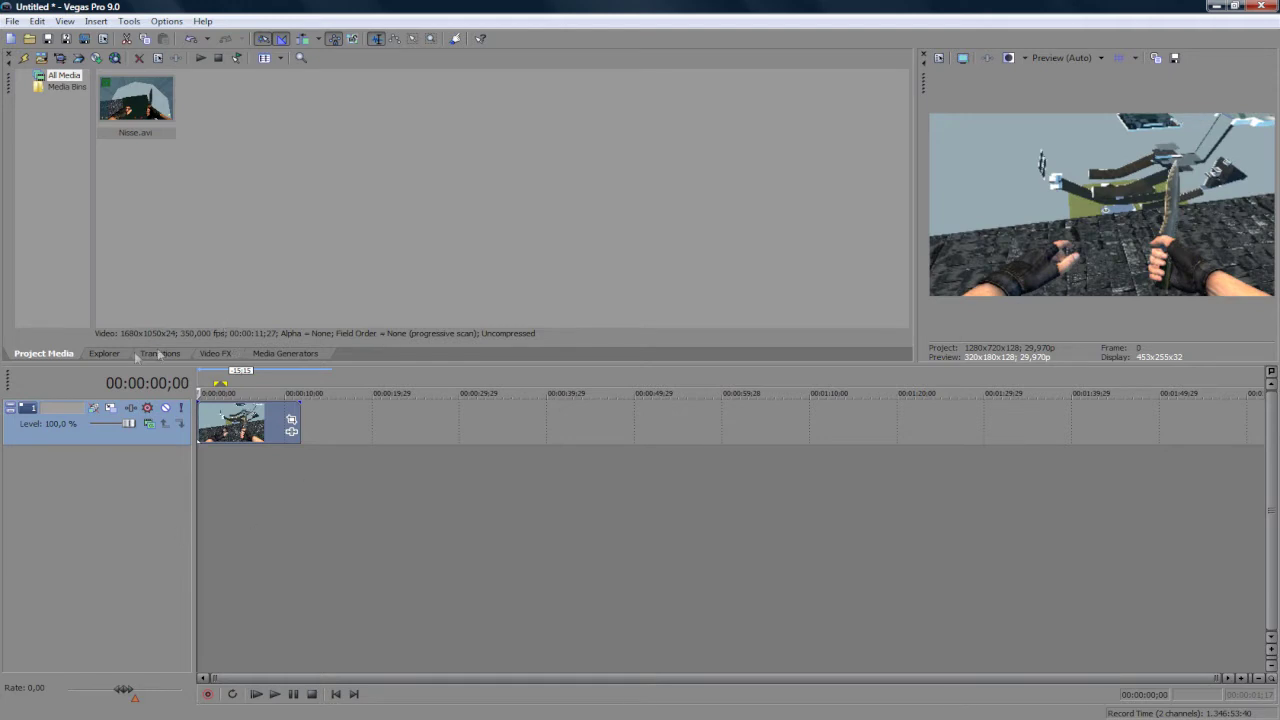
- Compare the blur presets, then drop Linear Blur's 60 Degrees Extreme preset onto the Nisse clip
left_click(214, 355)
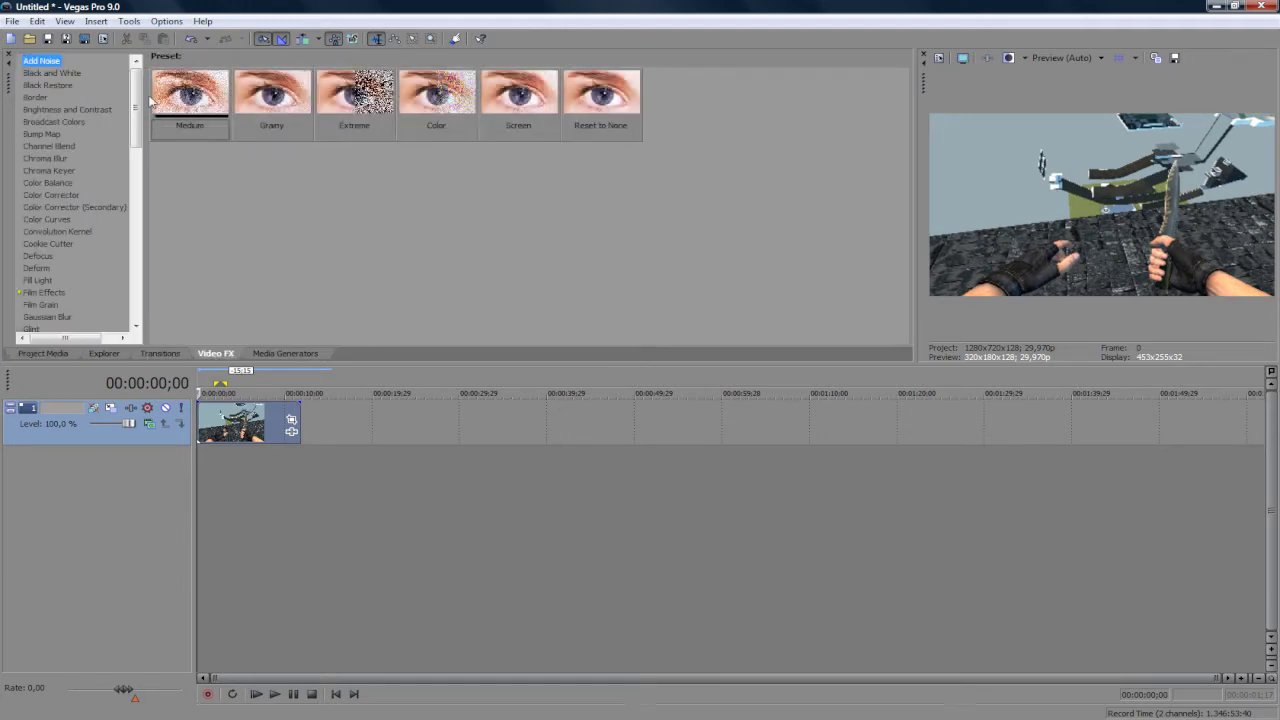
left_click_drag(137, 101, 139, 244)
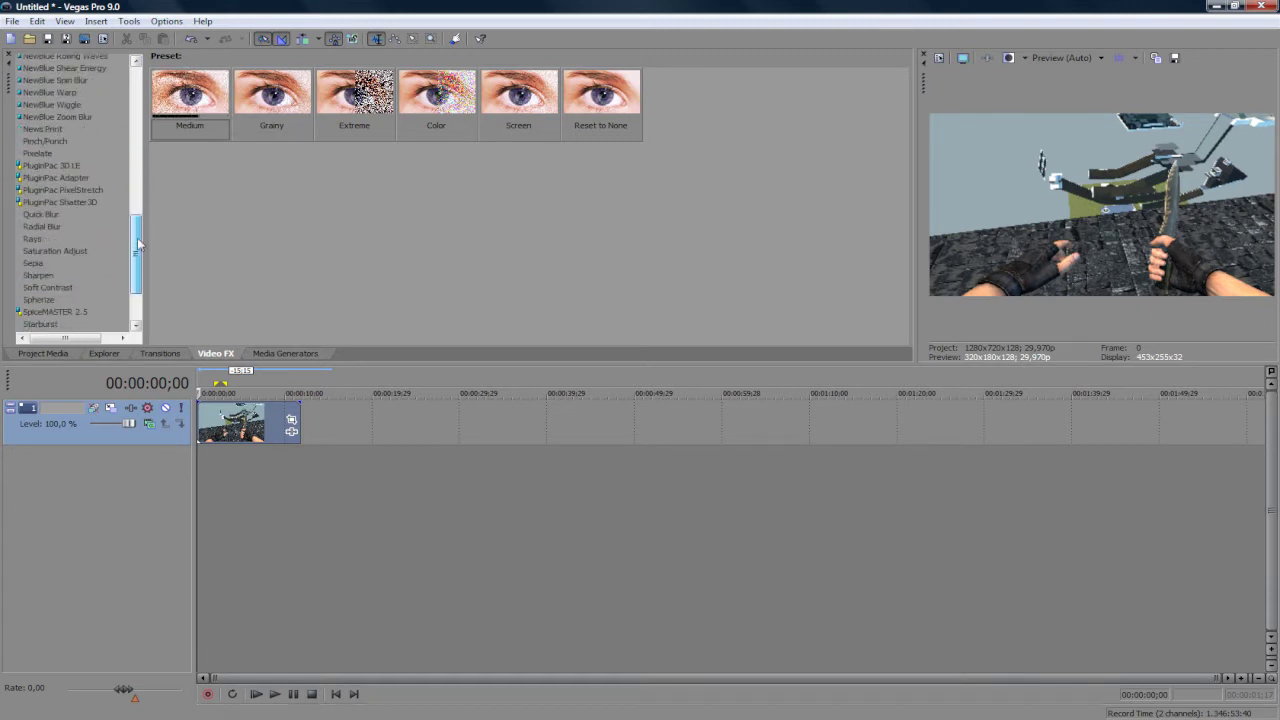
left_click(44, 215)
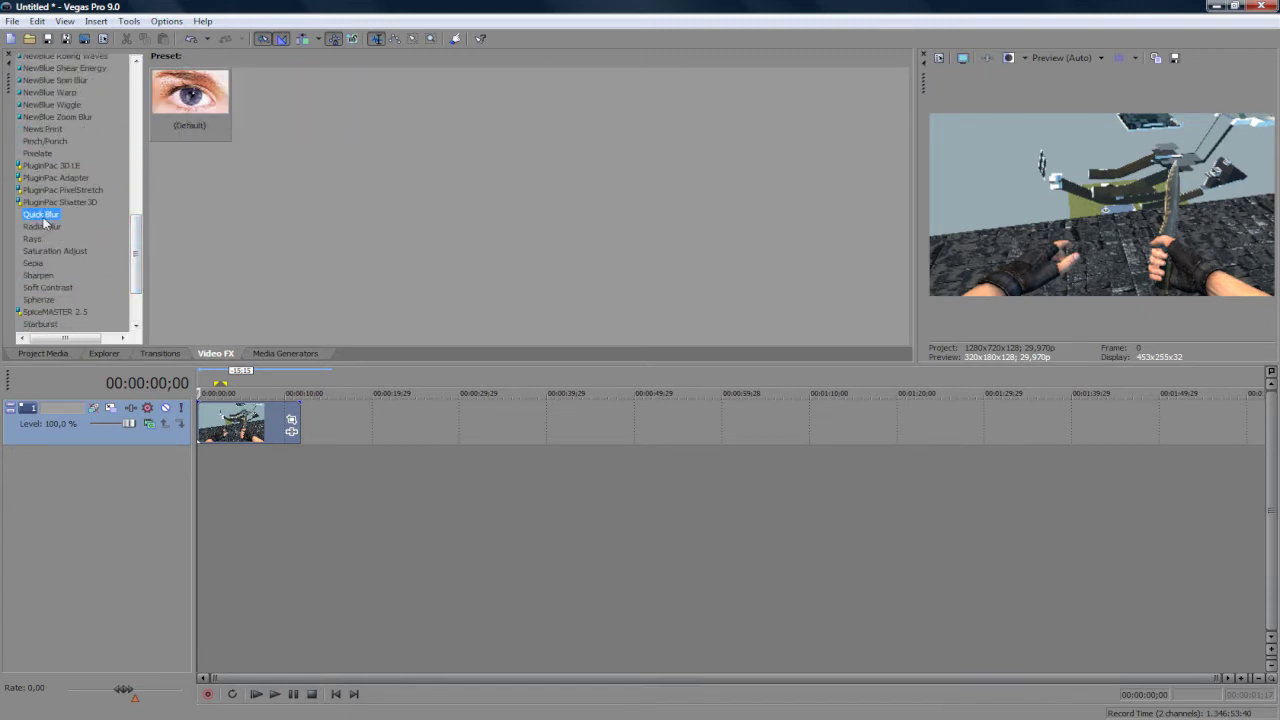
left_click(44, 226)
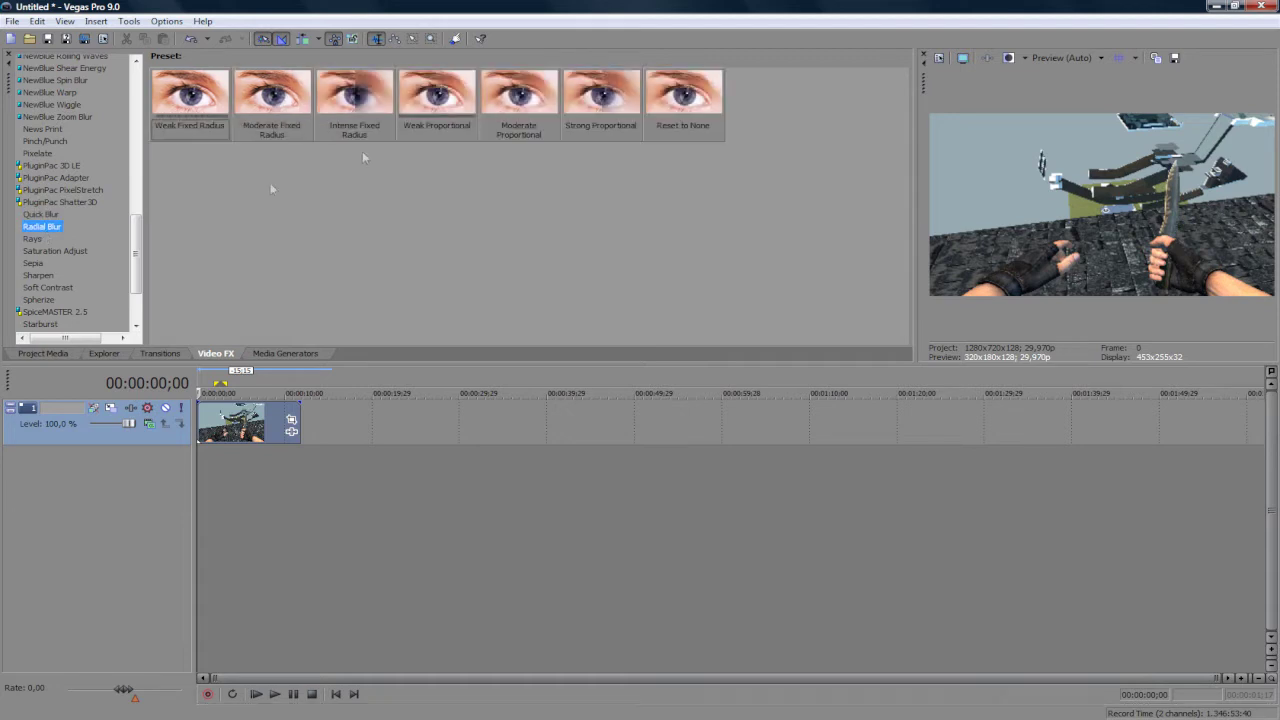
left_click_drag(136, 252, 138, 165)
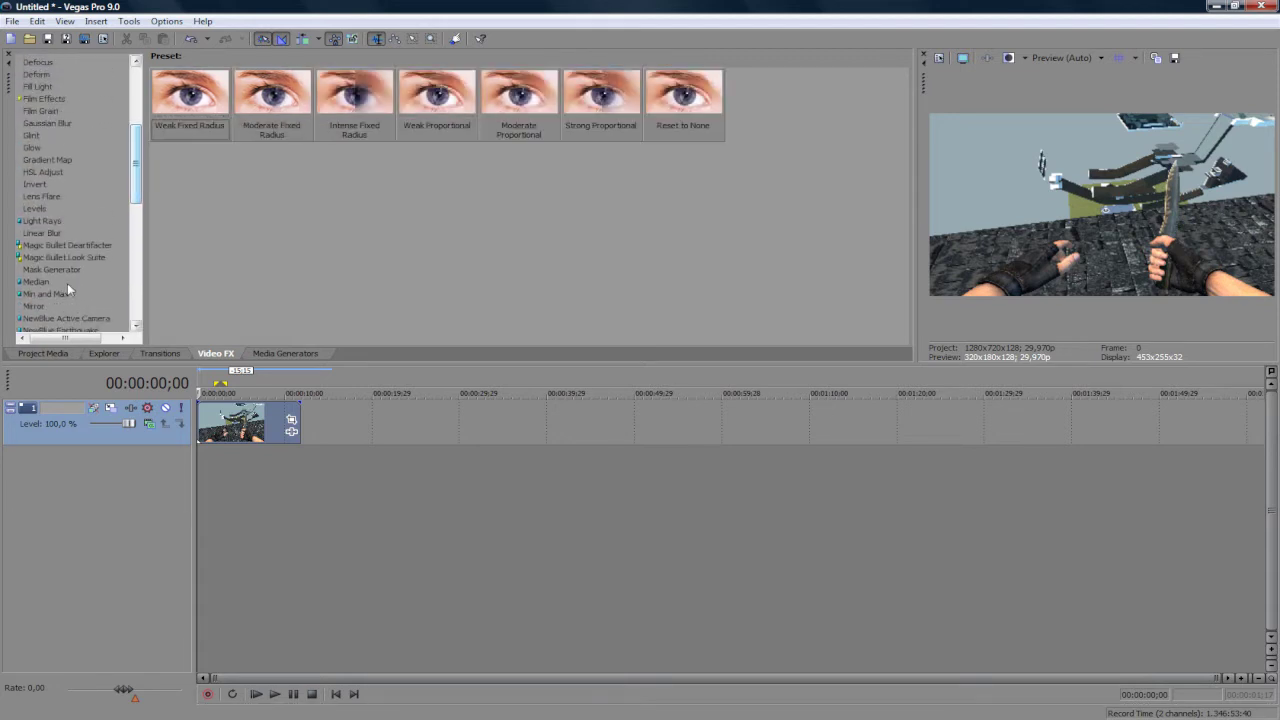
left_click(45, 233)
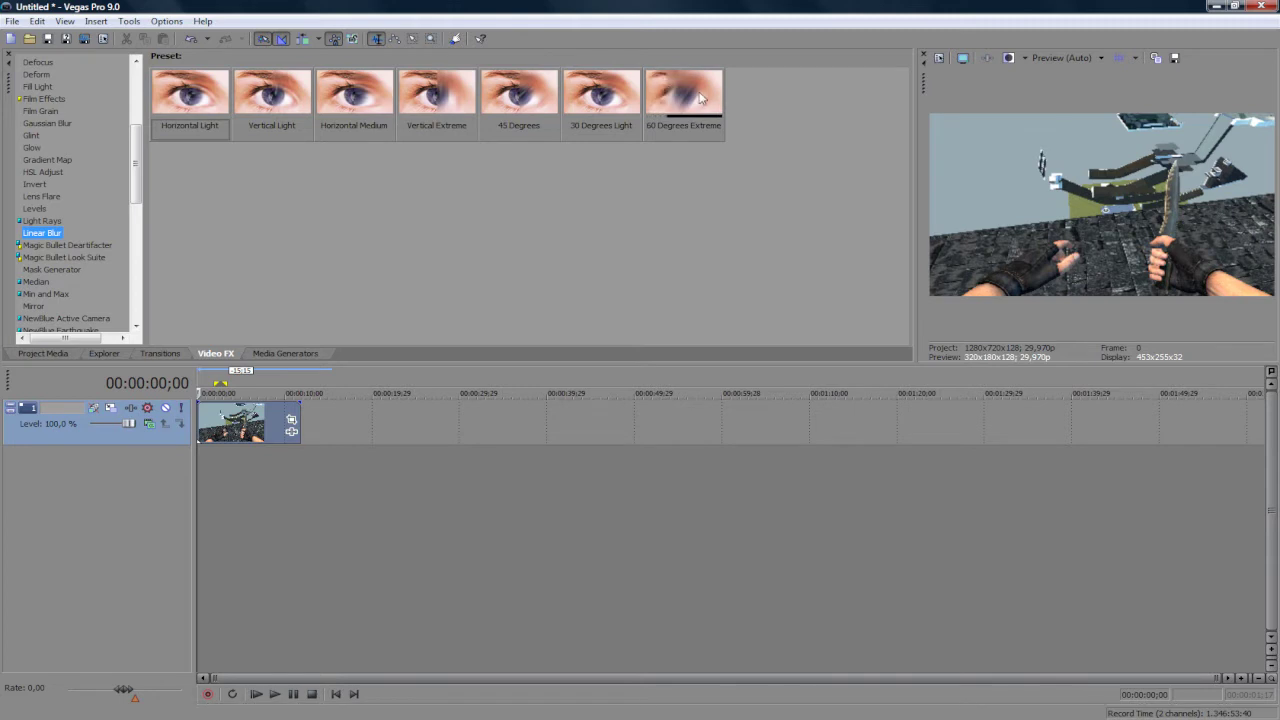
mouse_move(698, 95)
left_mouse_down()
mouse_move(682, 128)
mouse_move(736, 74)
left_mouse_up()
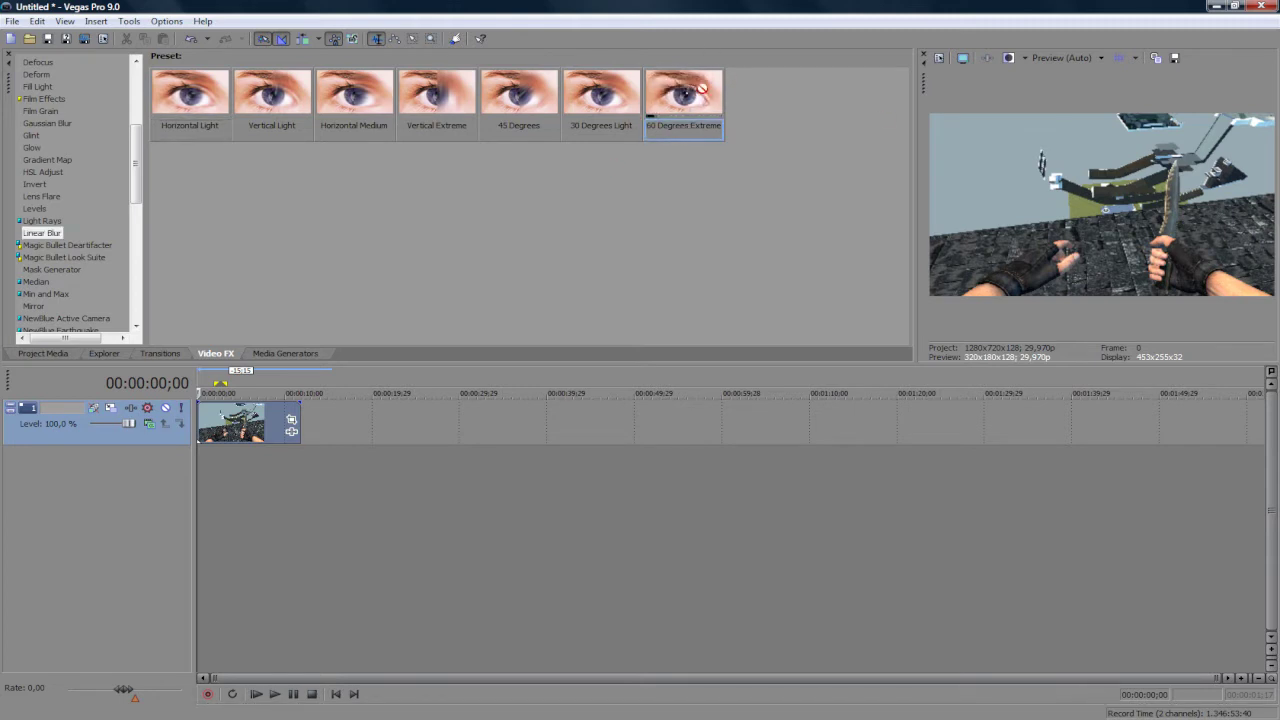
left_click_drag(703, 90, 285, 425)
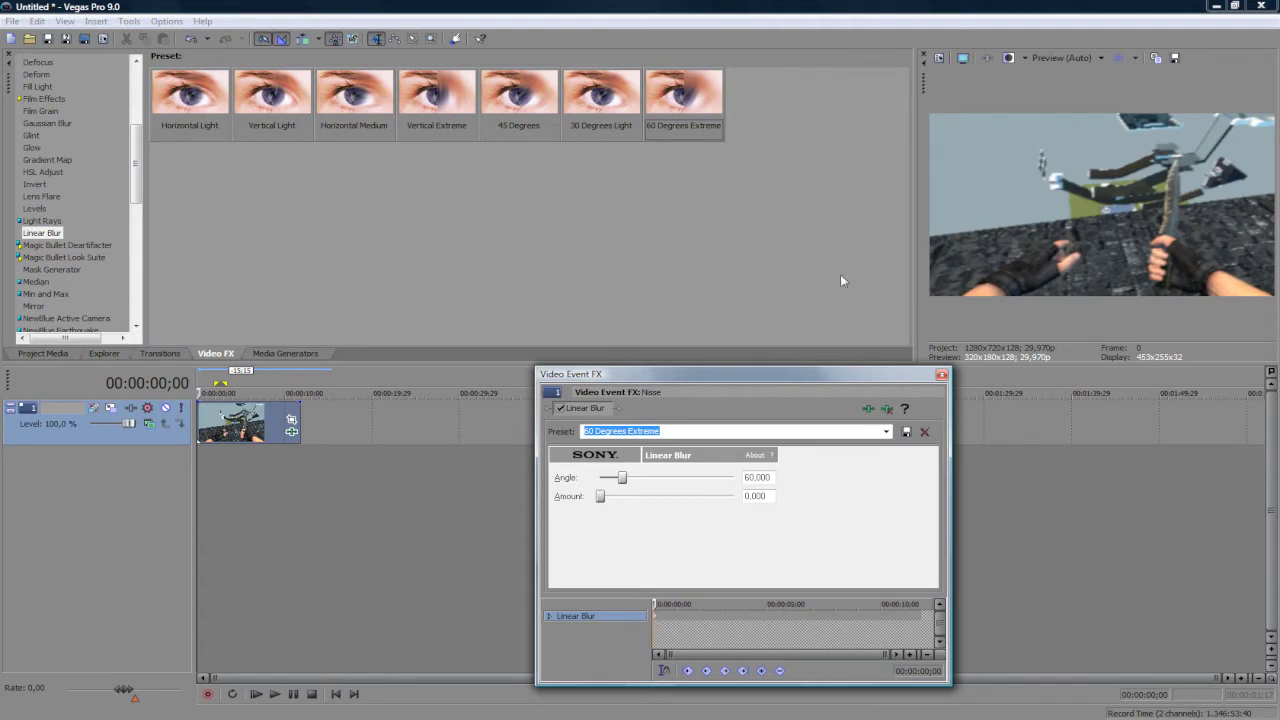
- Set the Linear Blur angle to 0 at the start of the clip
left_click(214, 490)
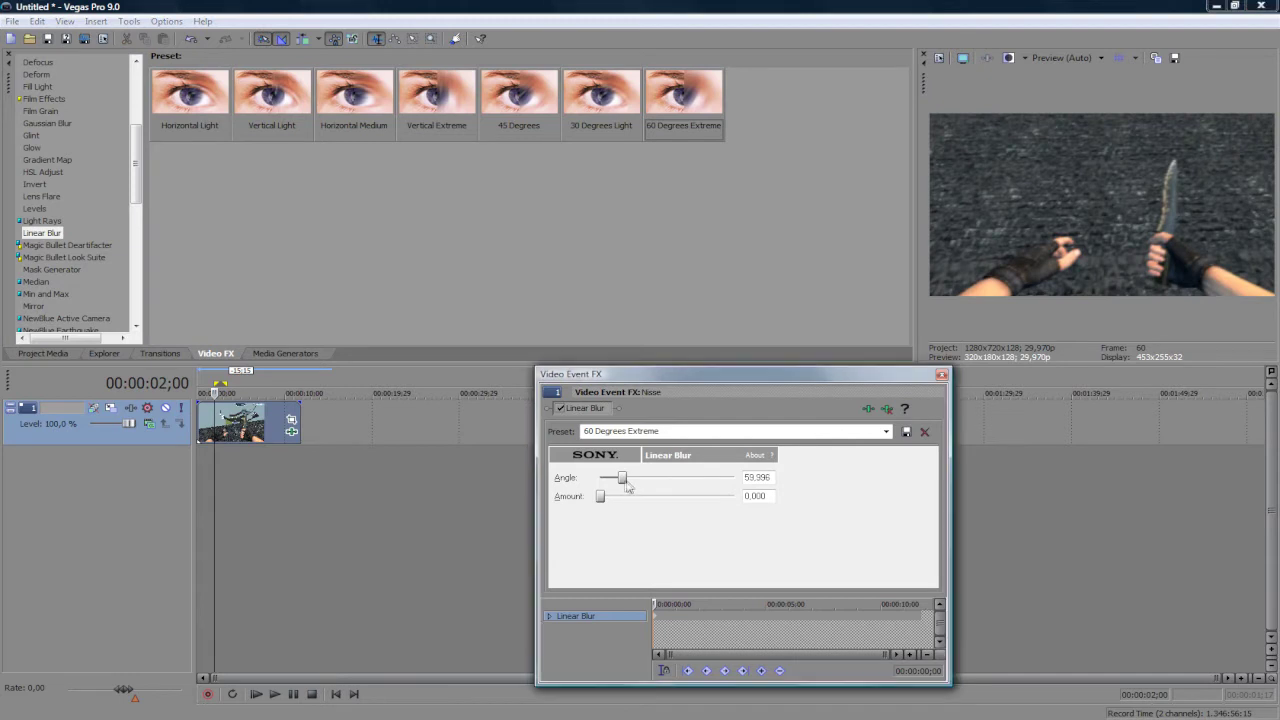
left_click_drag(621, 478, 590, 481)
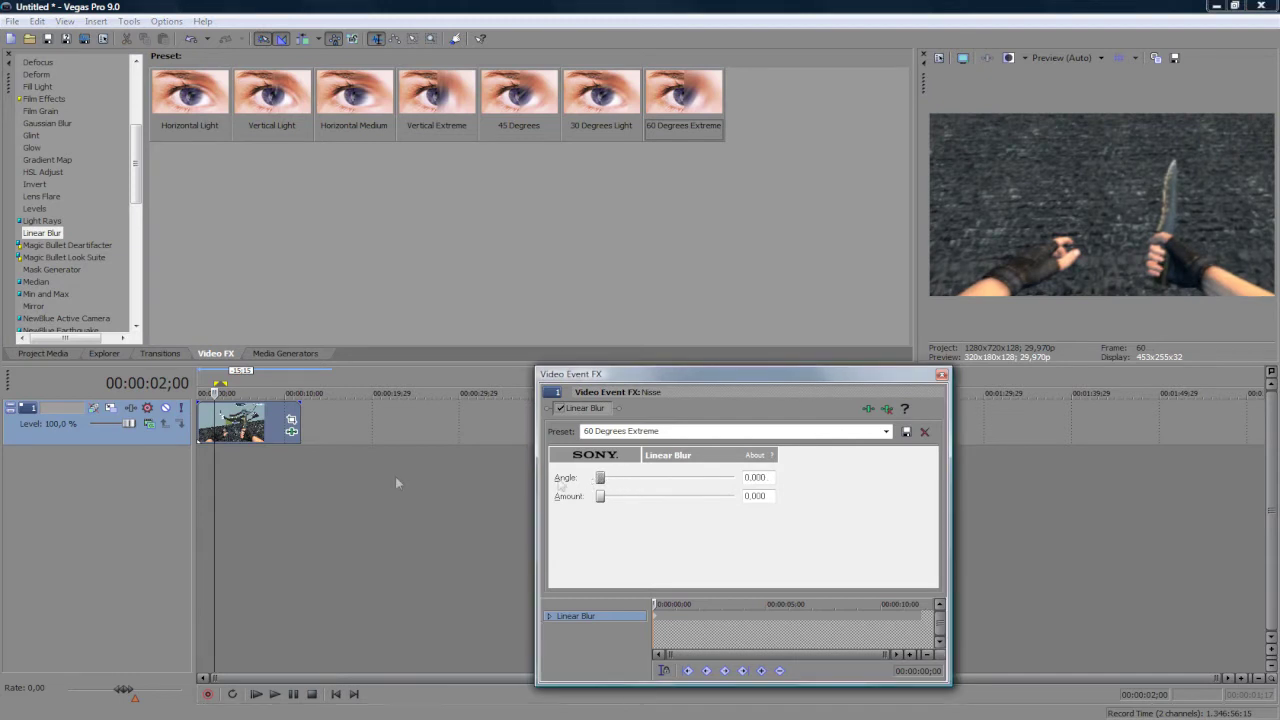
left_click(198, 499)
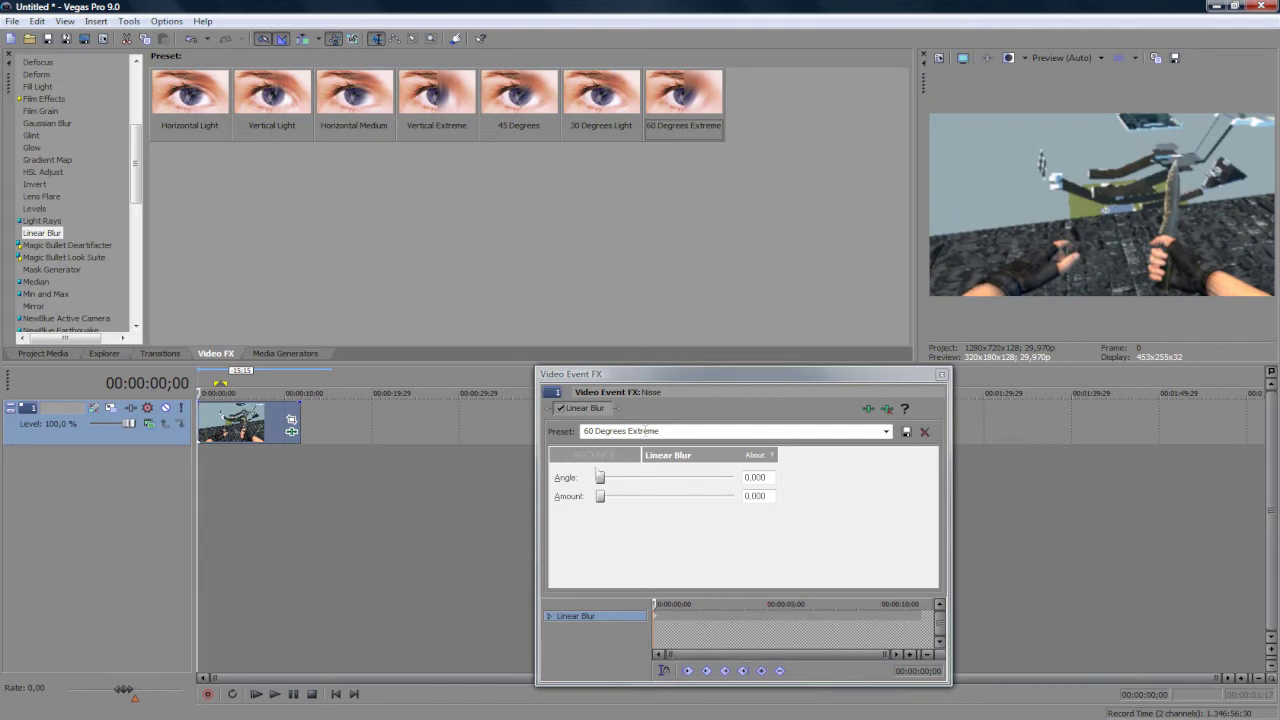
- Keyframe the Linear Blur angle to about 77.7 at 09;06 and raise the amount
left_click_drag(233, 498, 274, 499)
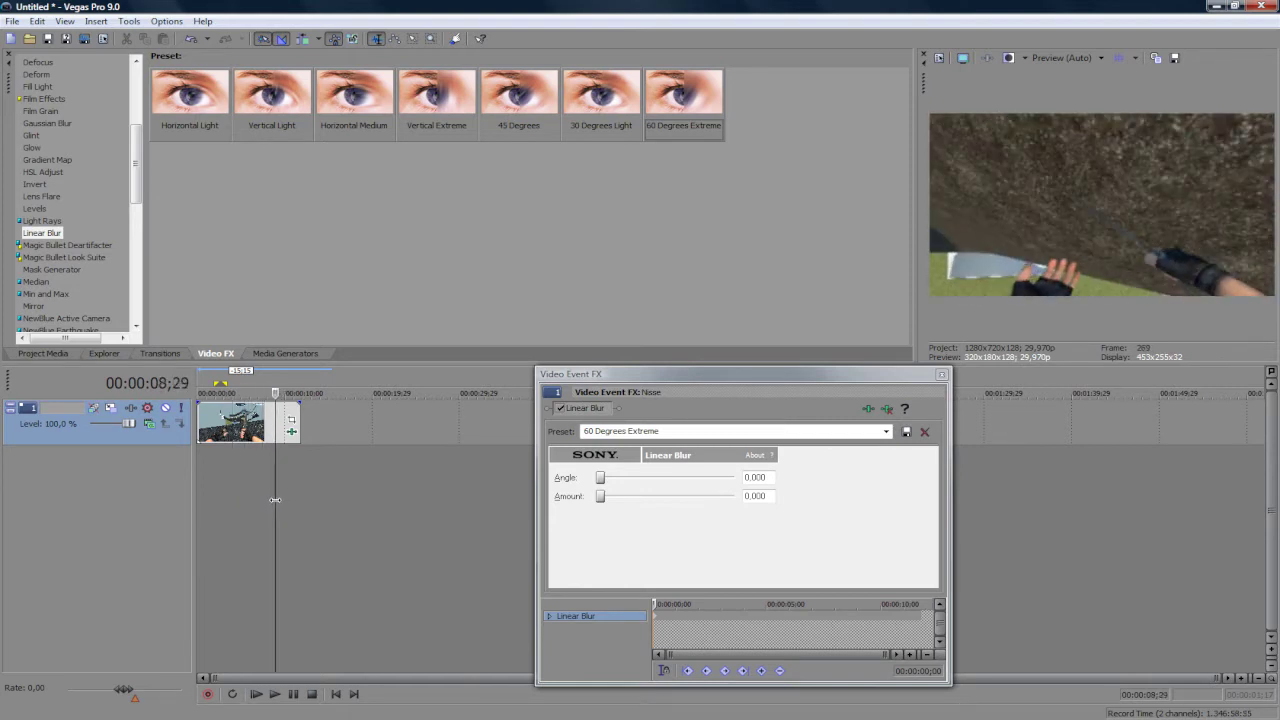
left_click(684, 604)
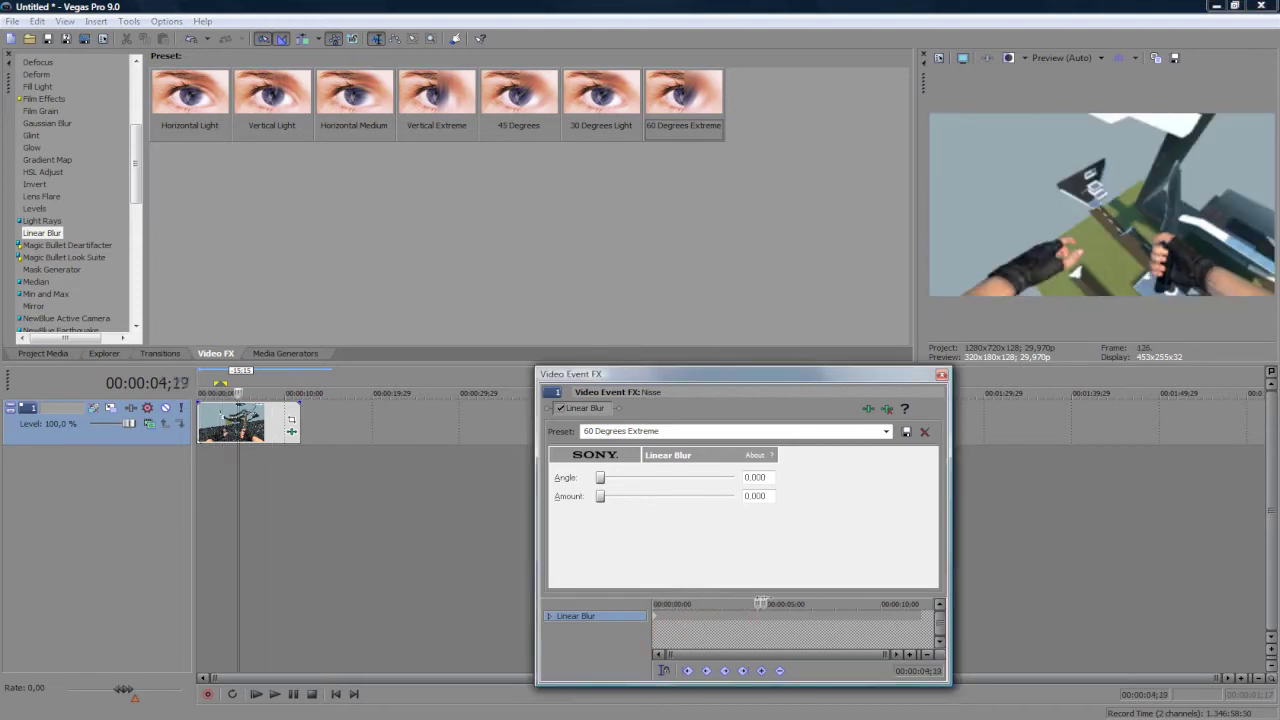
left_click_drag(684, 604, 862, 603)
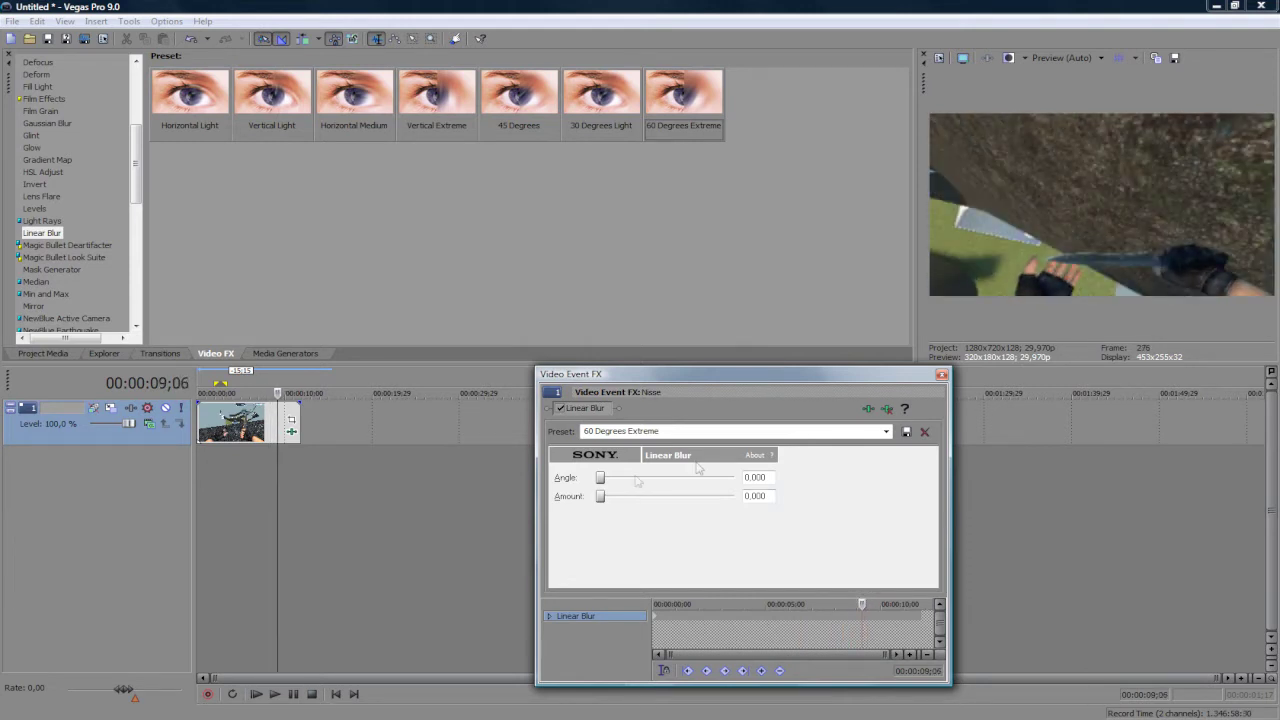
left_click_drag(637, 478, 643, 478)
left_click_drag(600, 497, 642, 500)
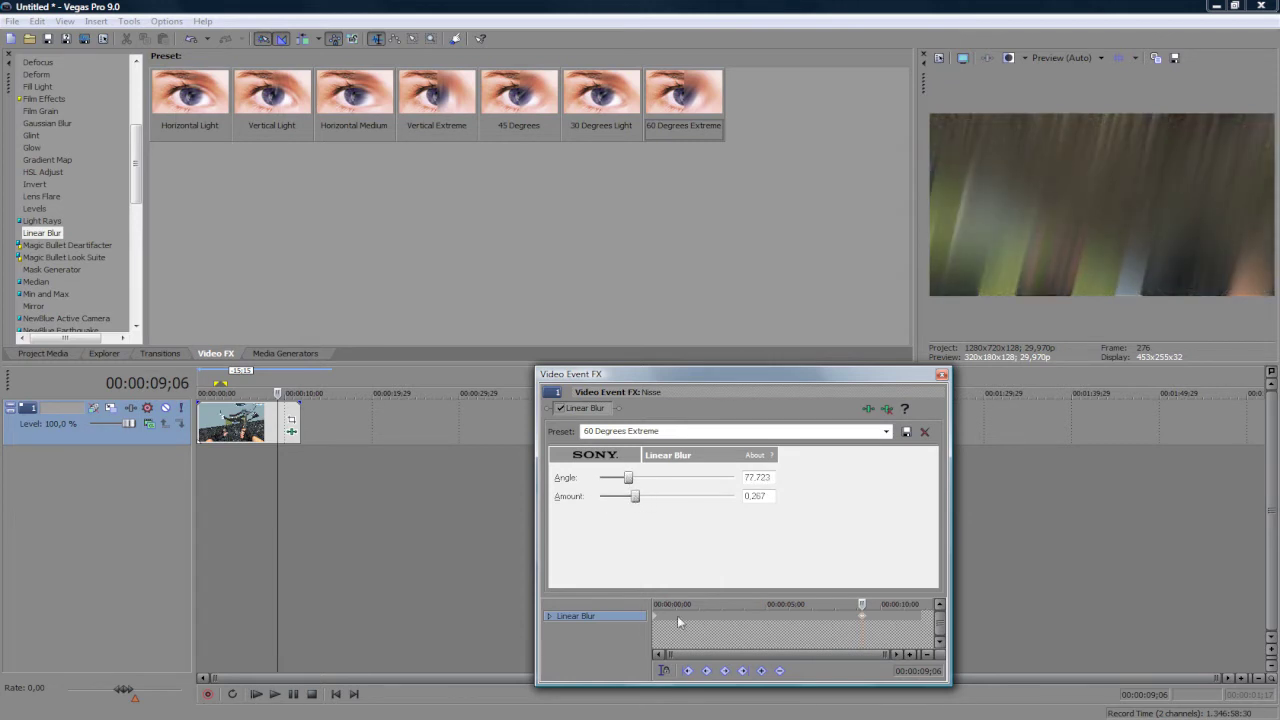
- Add Linear Blur keyframes at 08;17 and 09;29 around the 09;06 peak
left_click(847, 616)
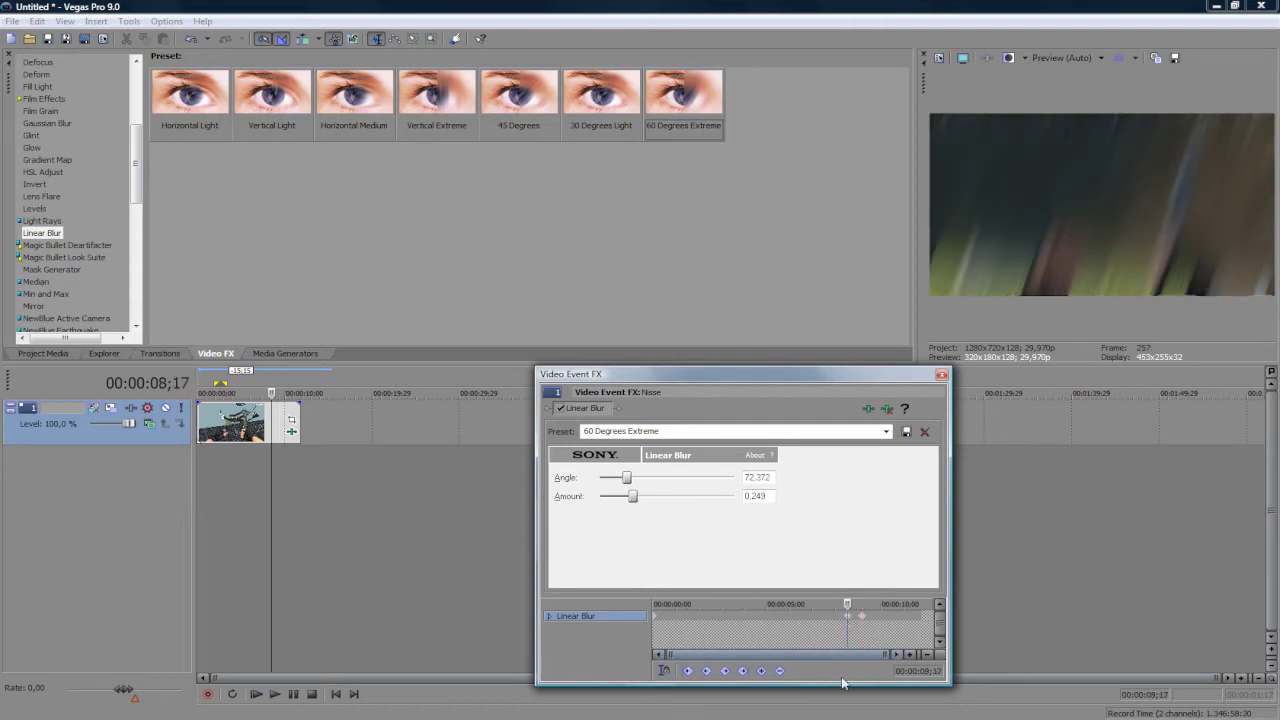
left_click(880, 620)
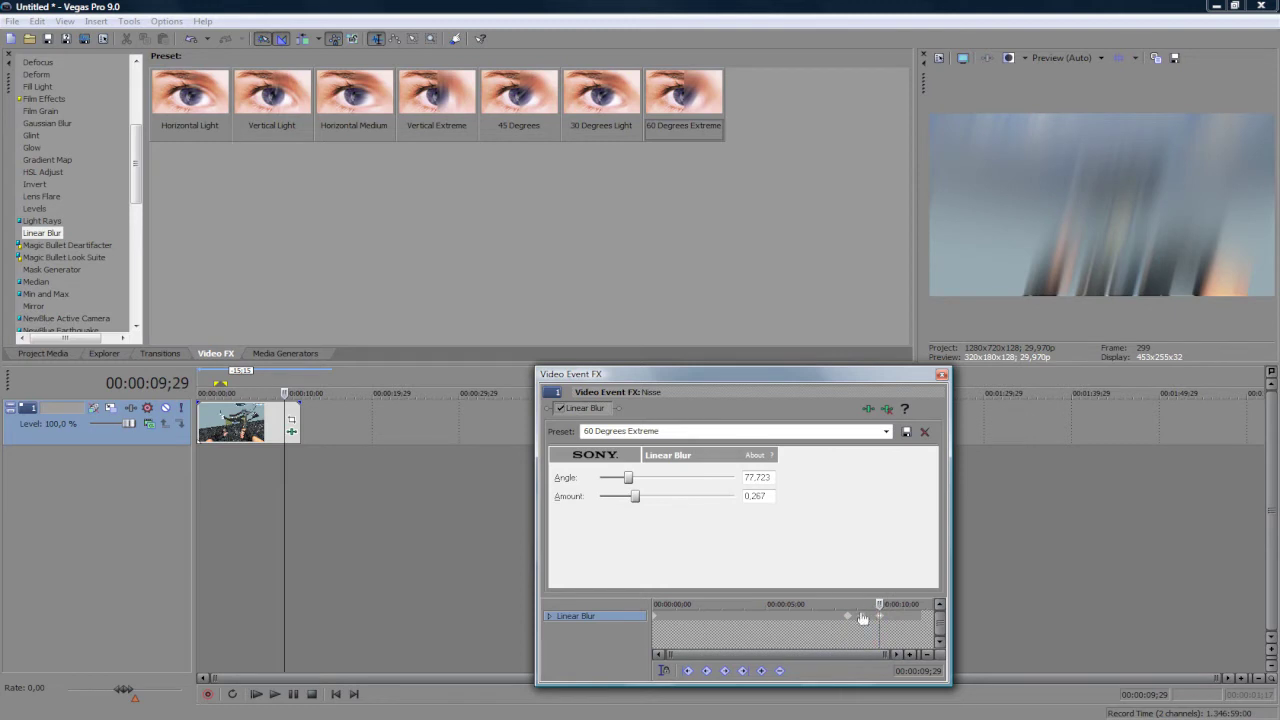
left_click(862, 618)
left_click(879, 618)
left_click(849, 618)
left_click(882, 618)
- Zero the blur amount and angle at 09;29, check 08;17, and close Video Event FX
mouse_move(634, 497)
left_mouse_down()
mouse_move(566, 478)
mouse_move(598, 497)
mouse_move(503, 482)
left_mouse_up()
left_click(848, 618)
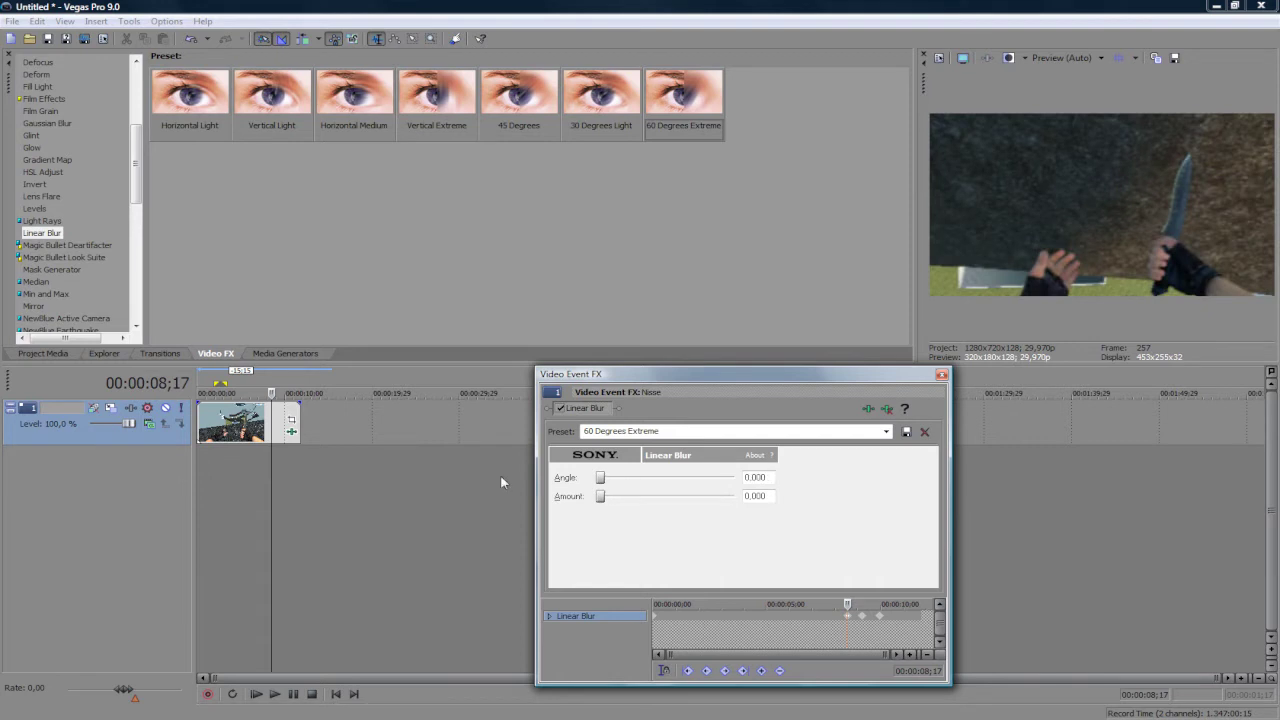
left_click(941, 375)
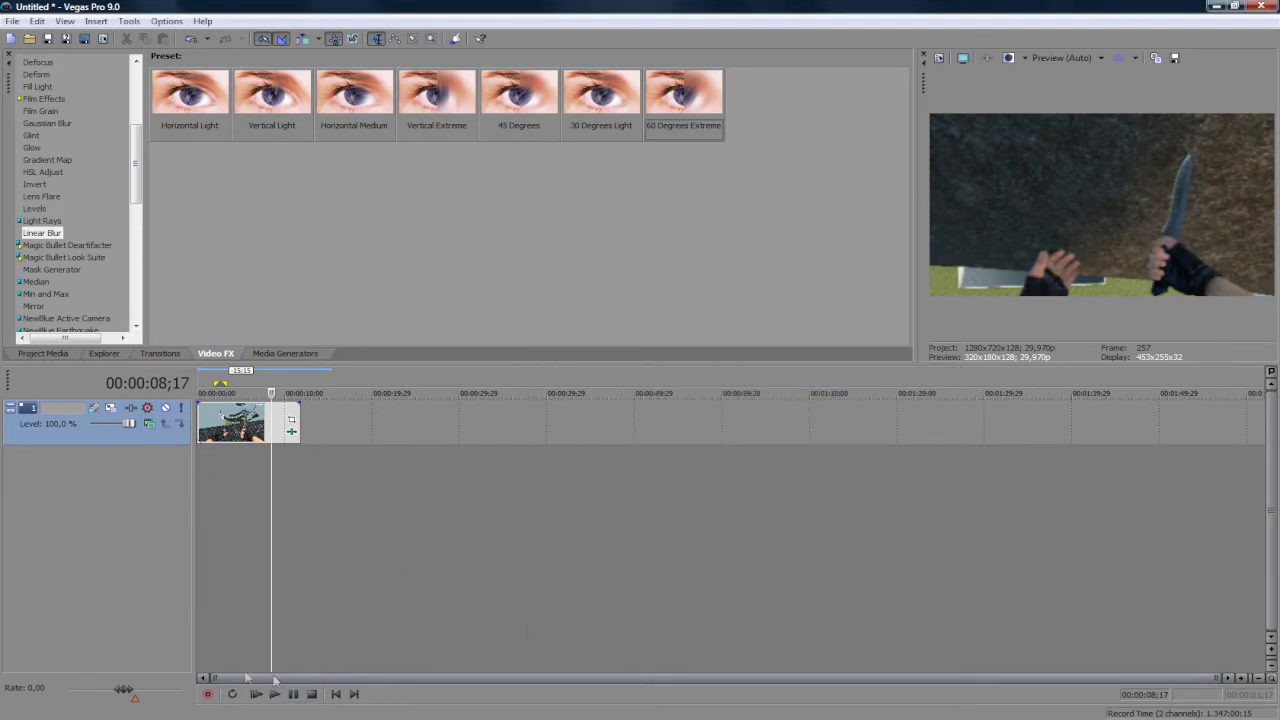
- Play the Nisse clip from the beginning, then stop playback
left_click(256, 694)
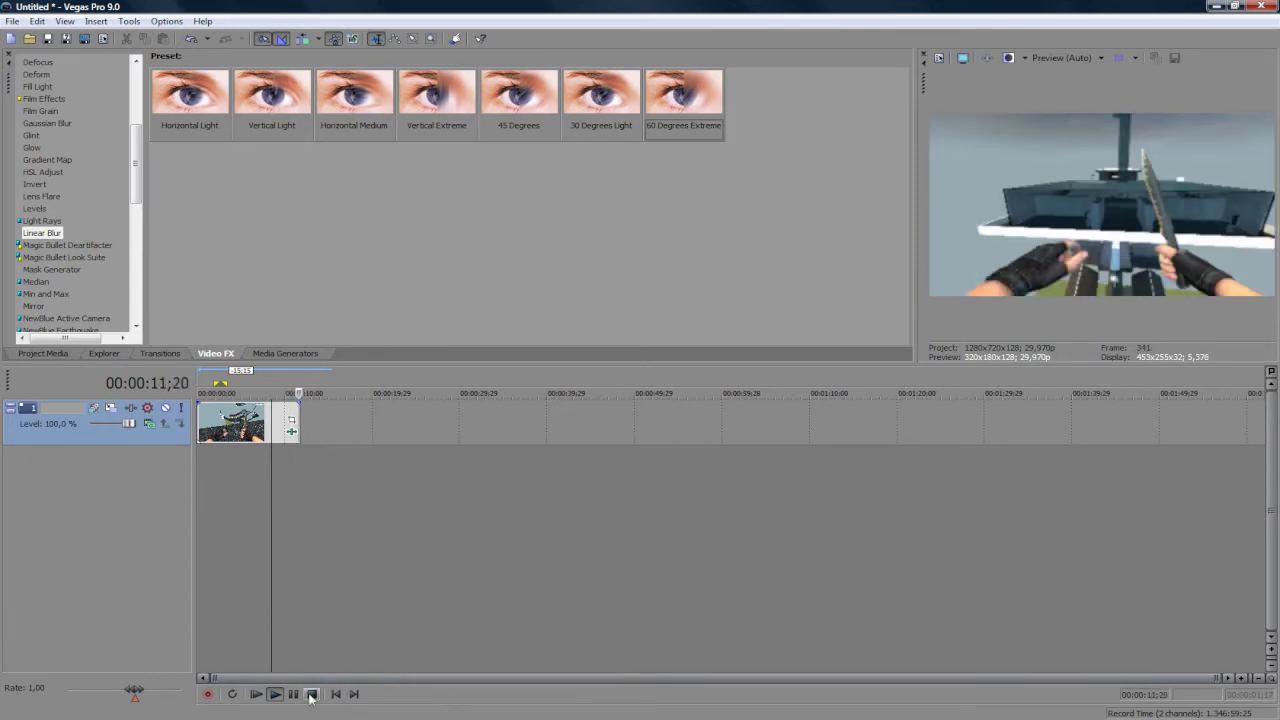
key("space")
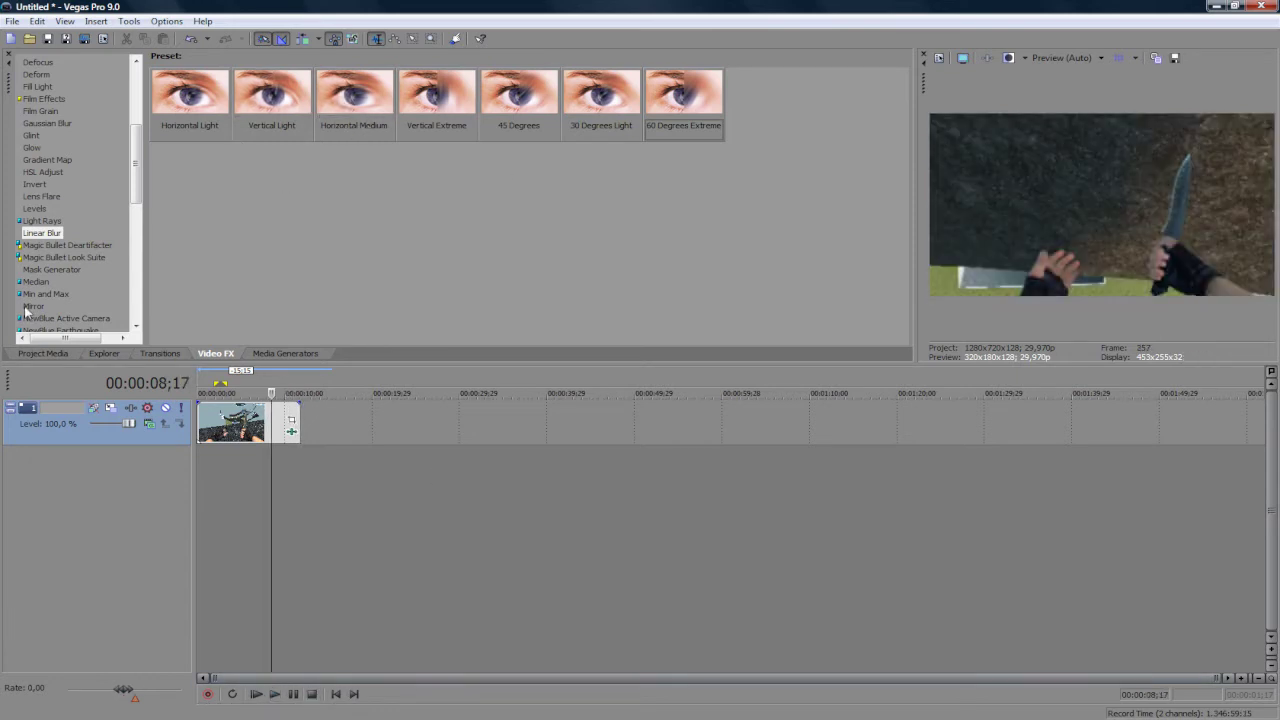
- Apply Color Corrector's Cool Colors preset, then a Soft Contrast effect, to the Nisse clip
left_click_drag(137, 170, 137, 105)
left_click(47, 197)
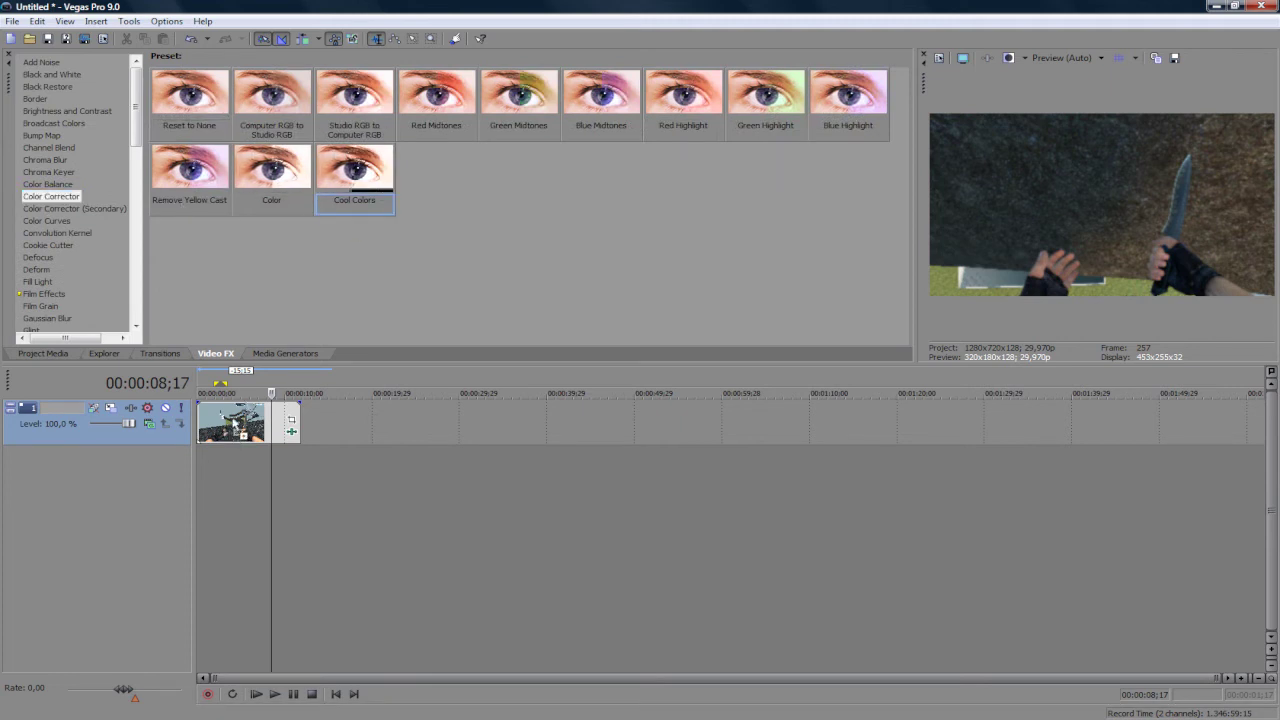
mouse_move(378, 193)
left_mouse_down()
mouse_move(238, 432)
mouse_move(268, 470)
mouse_move(201, 466)
left_mouse_up()
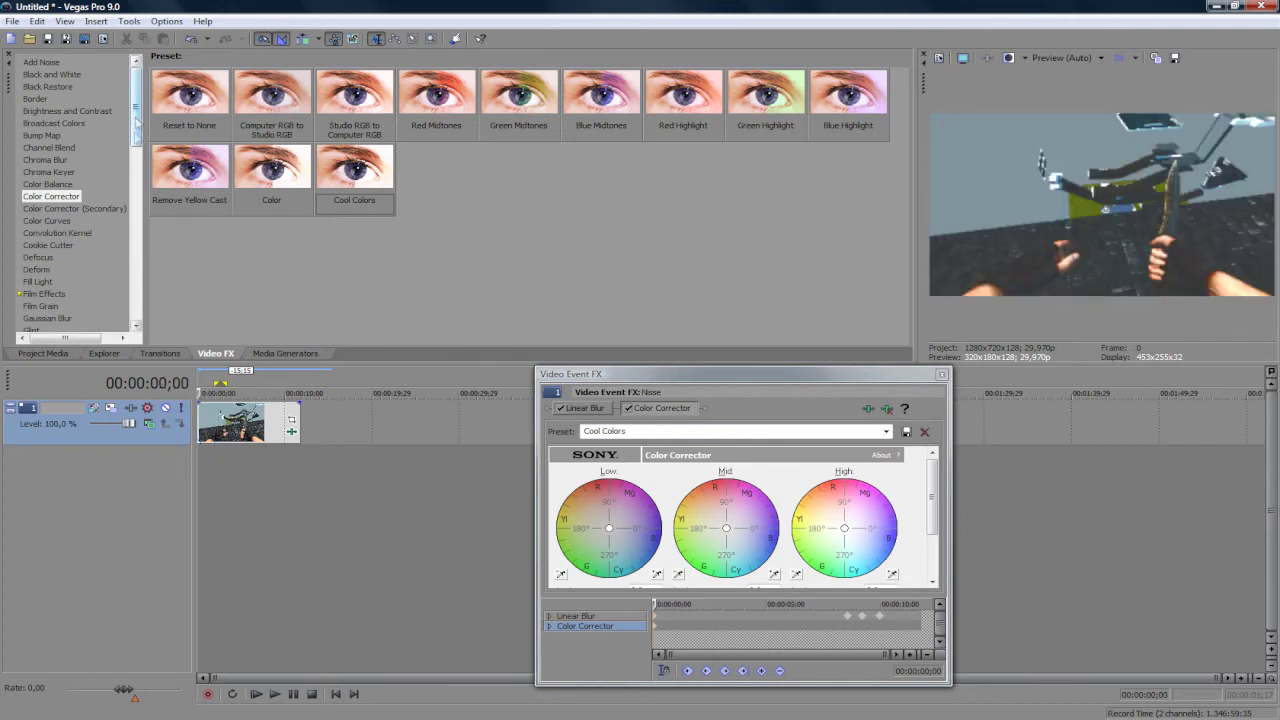
scroll(95, 230, "down", 10)
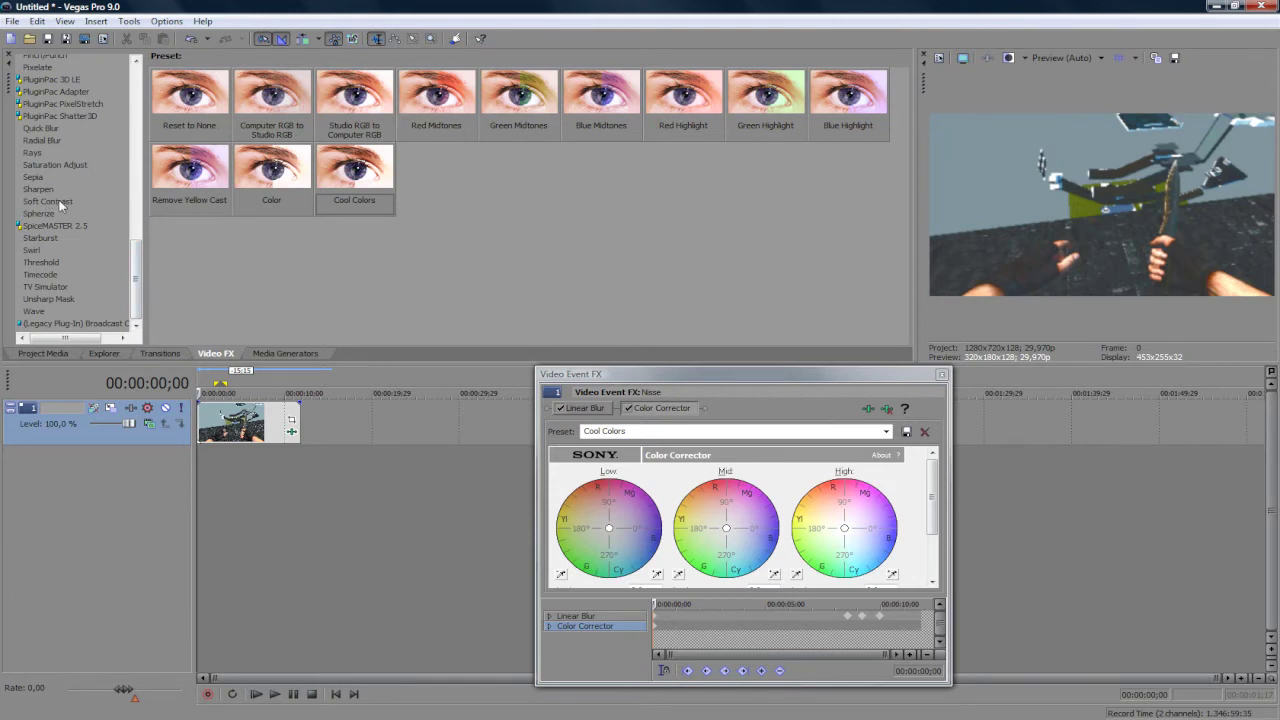
left_click_drag(60, 205, 251, 443)
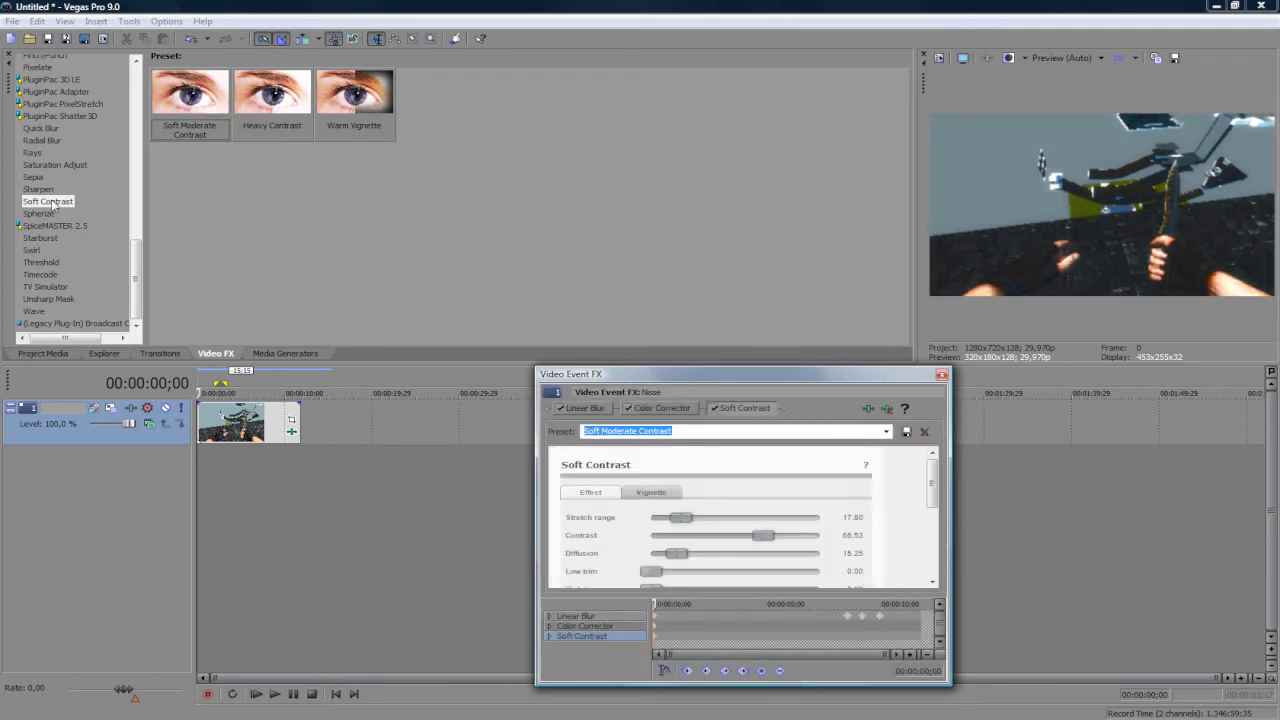
- At about 00:00:04;24, remove the Color Corrector from the clip's effect chain
left_click(225, 510)
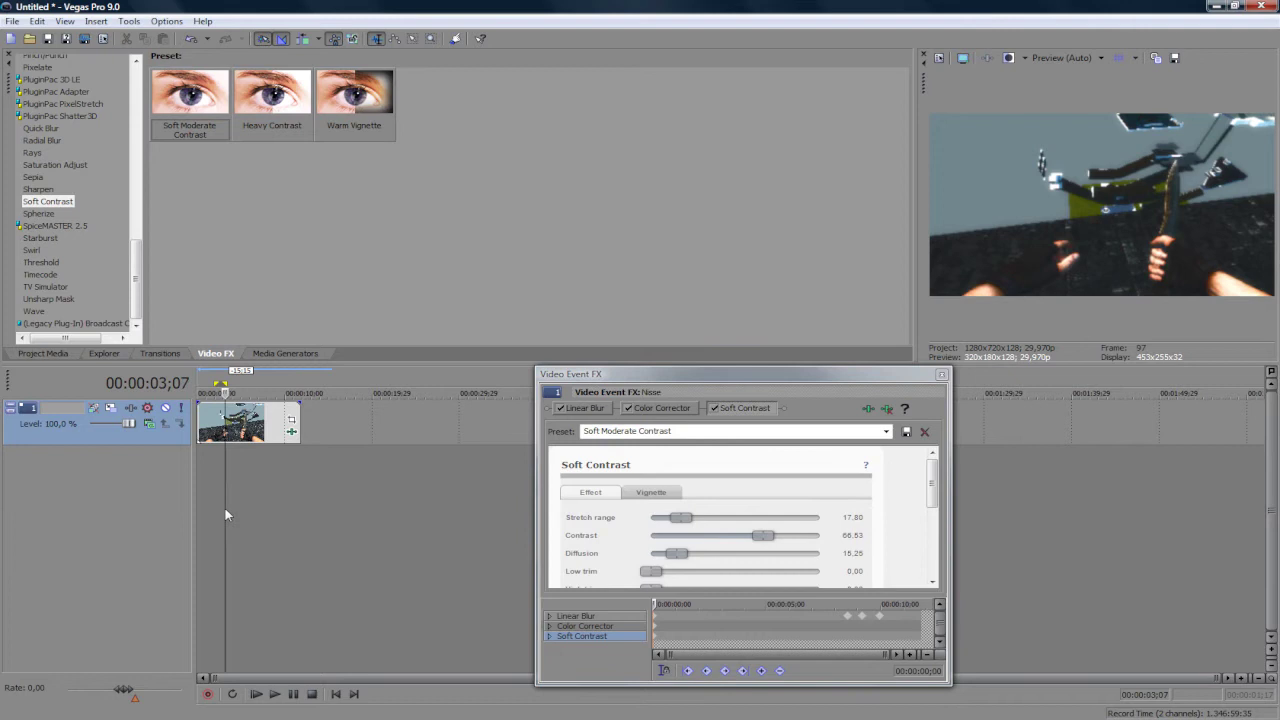
left_click_drag(225, 510, 238, 506)
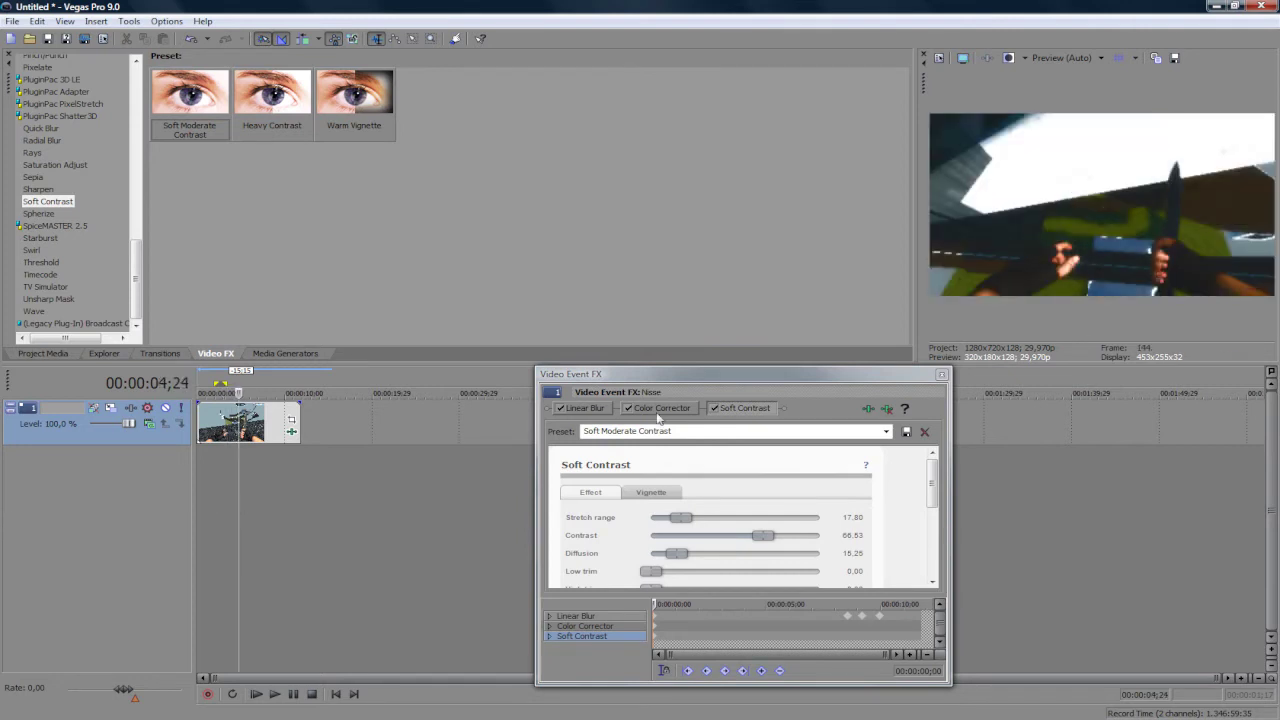
right_click(690, 408)
left_click(714, 486)
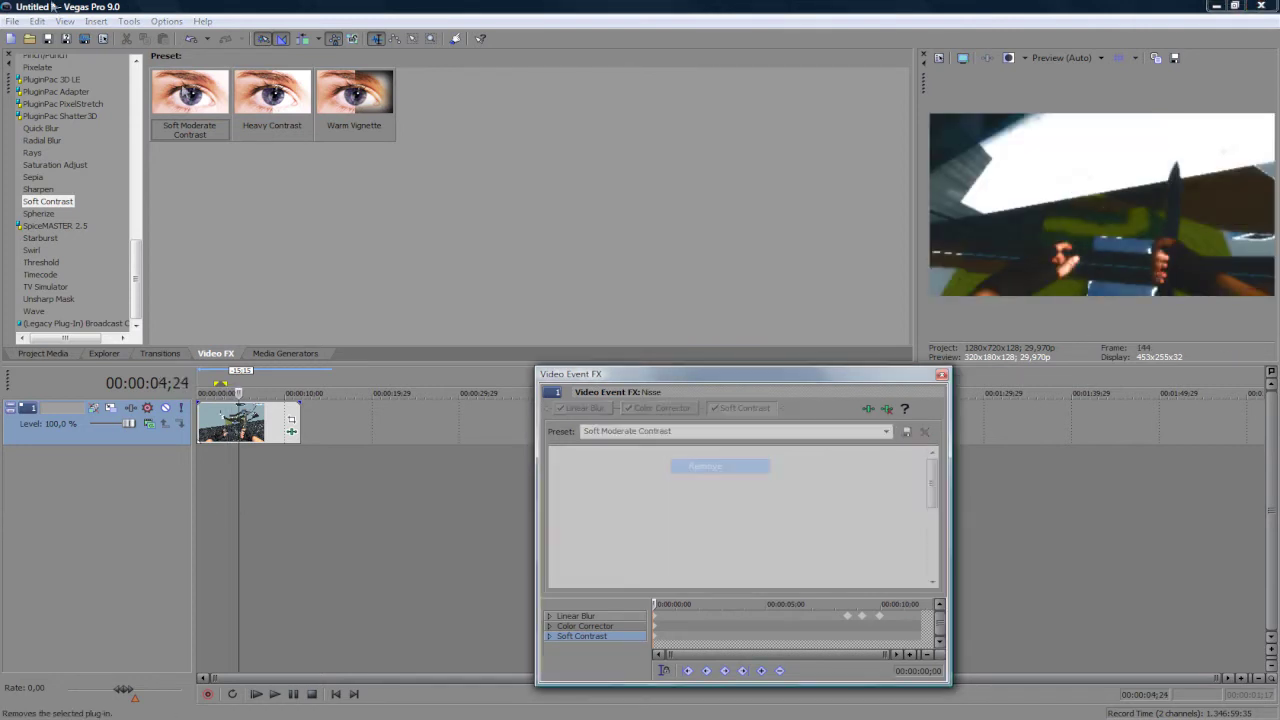
- Re-add Color Corrector with the Color preset and an extra Soft Contrast to the clip
left_click_drag(138, 250, 138, 62)
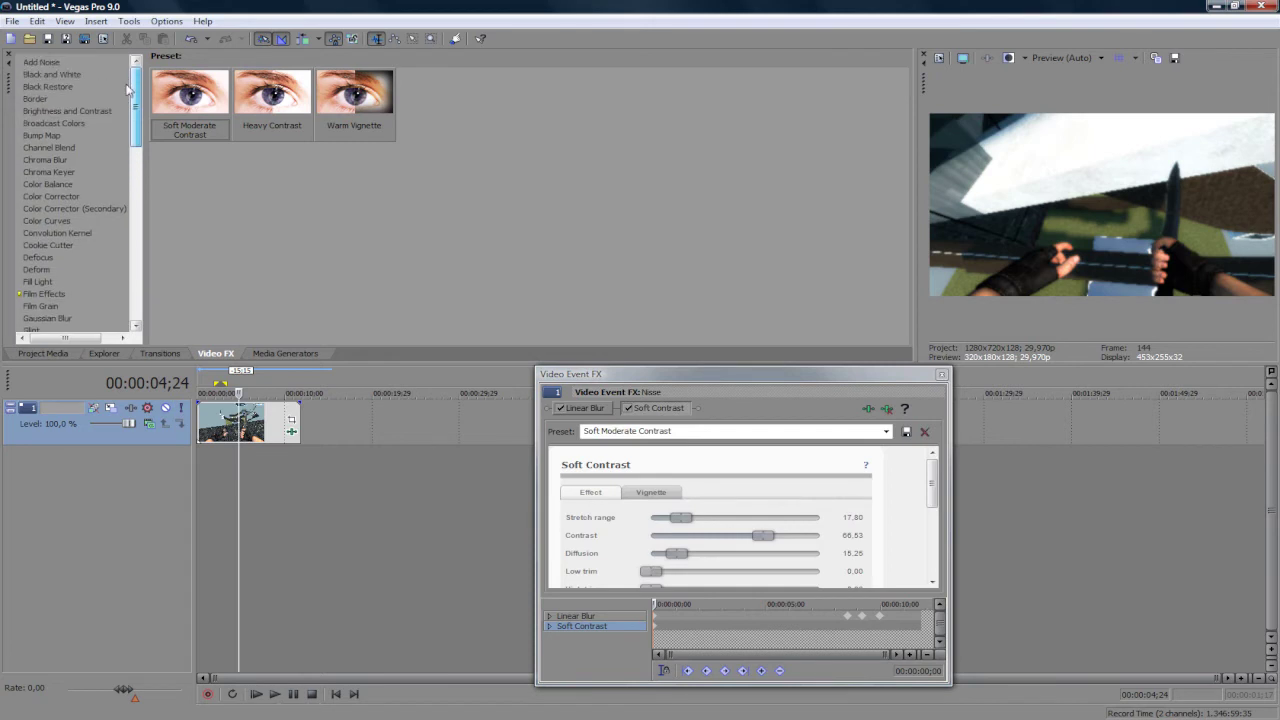
left_click(57, 197)
left_click_drag(271, 166, 245, 432)
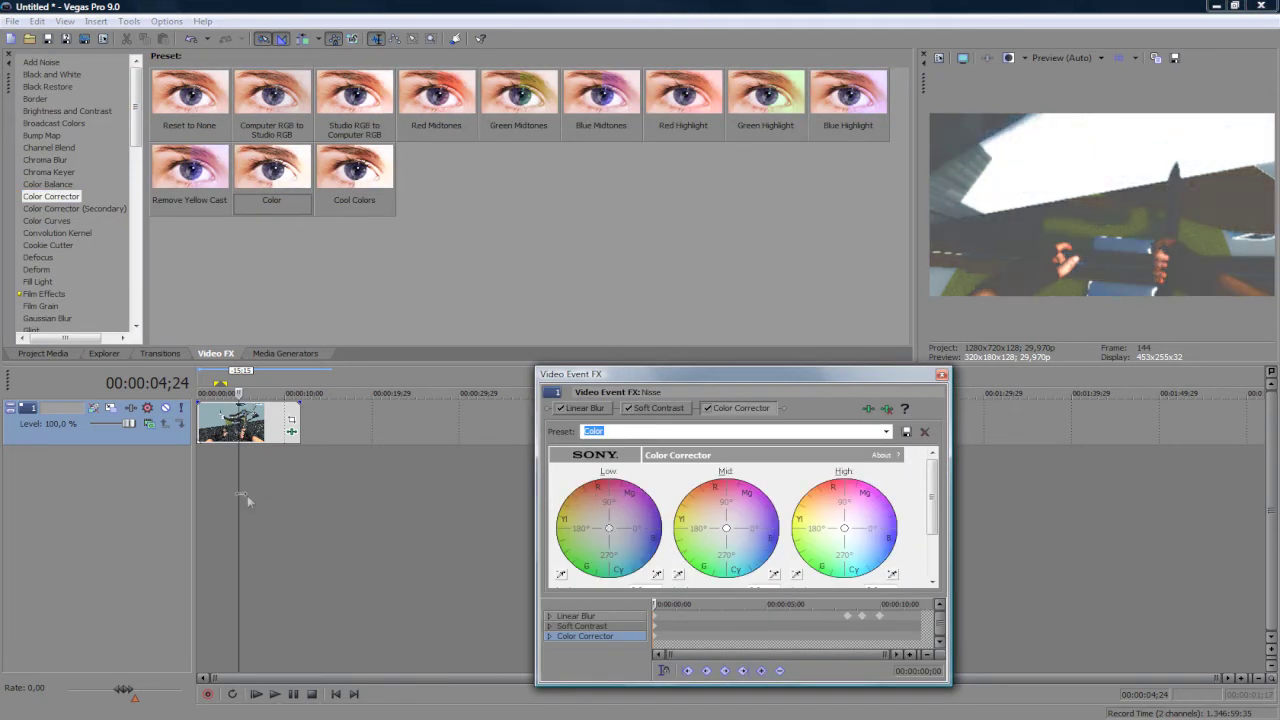
left_click(222, 487)
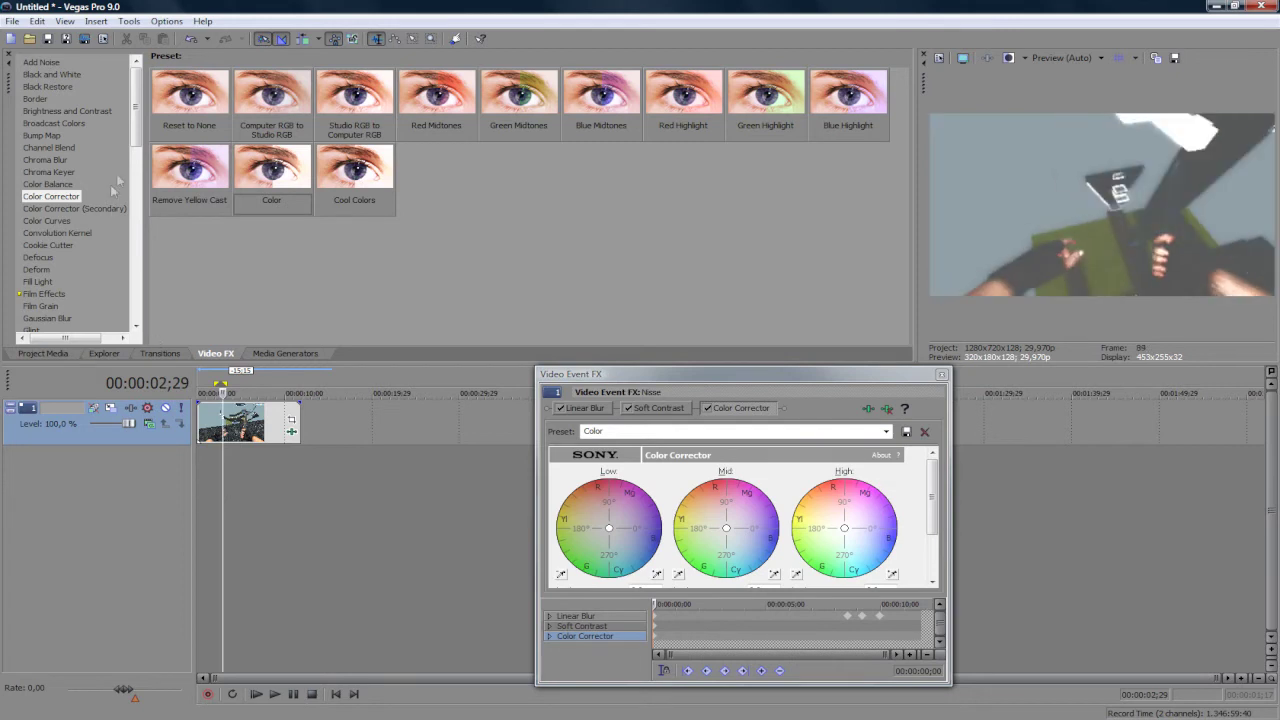
scroll(70, 200, "down", 6)
scroll(40, 225, "down", 7)
left_click(40, 236)
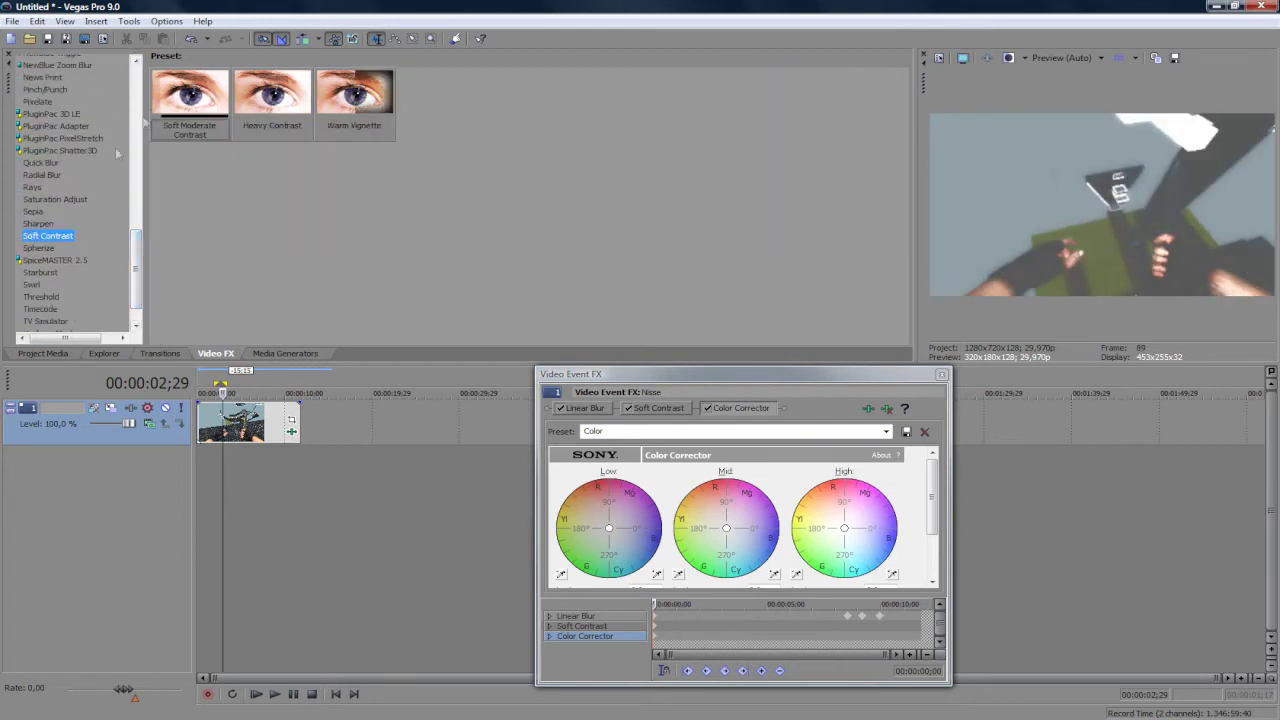
left_click_drag(175, 100, 242, 432)
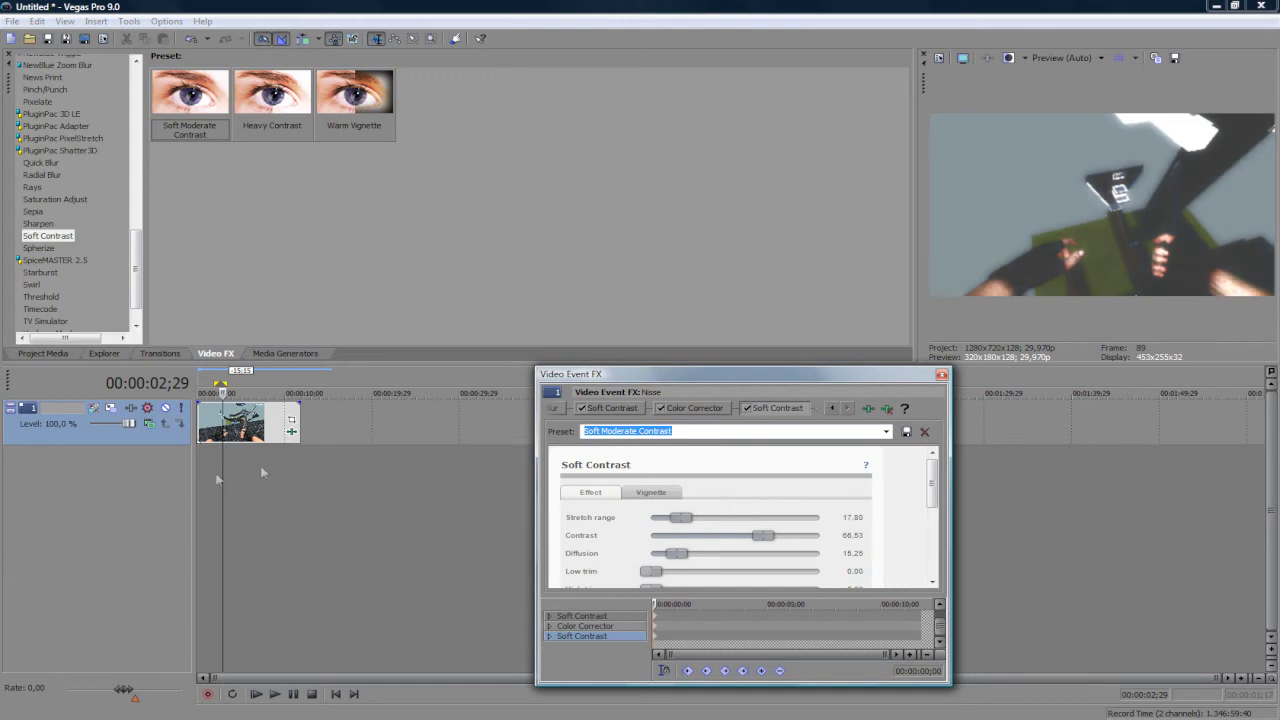
- Remove the extra Soft Contrast, the Color Corrector and the remaining Soft Contrast
right_click(765, 408)
left_click(798, 462)
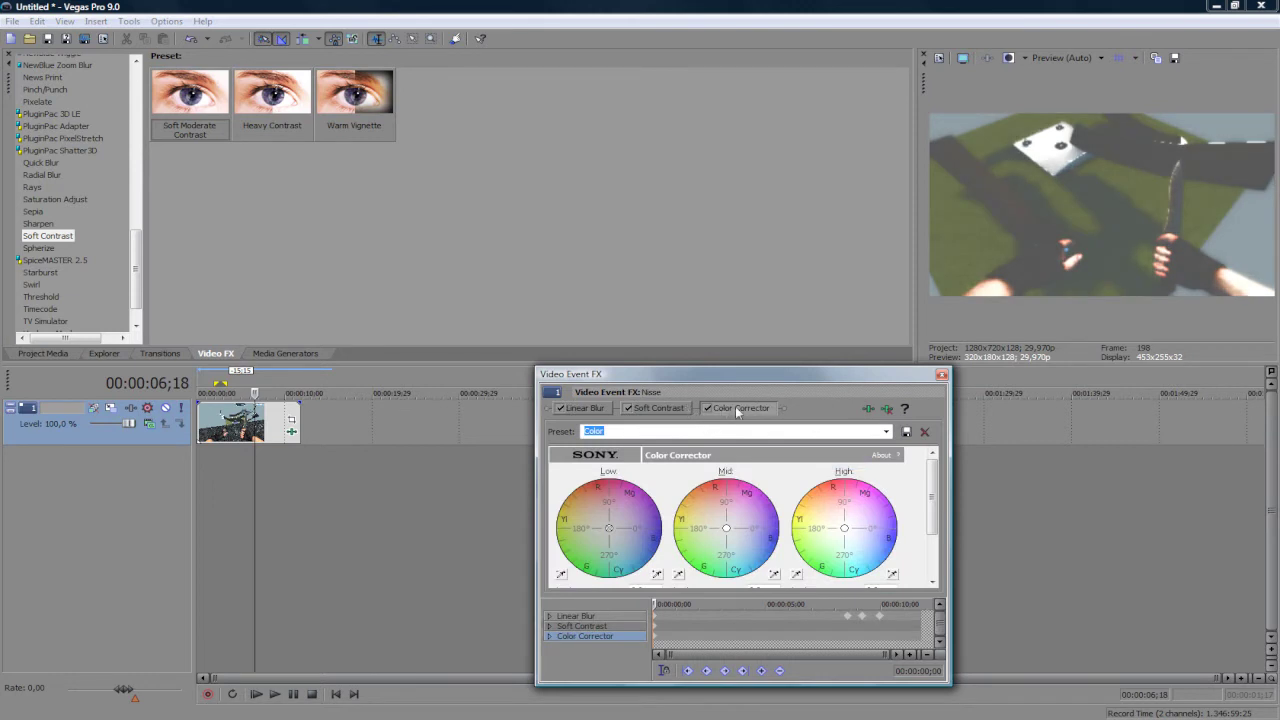
right_click(738, 409)
left_click(772, 466)
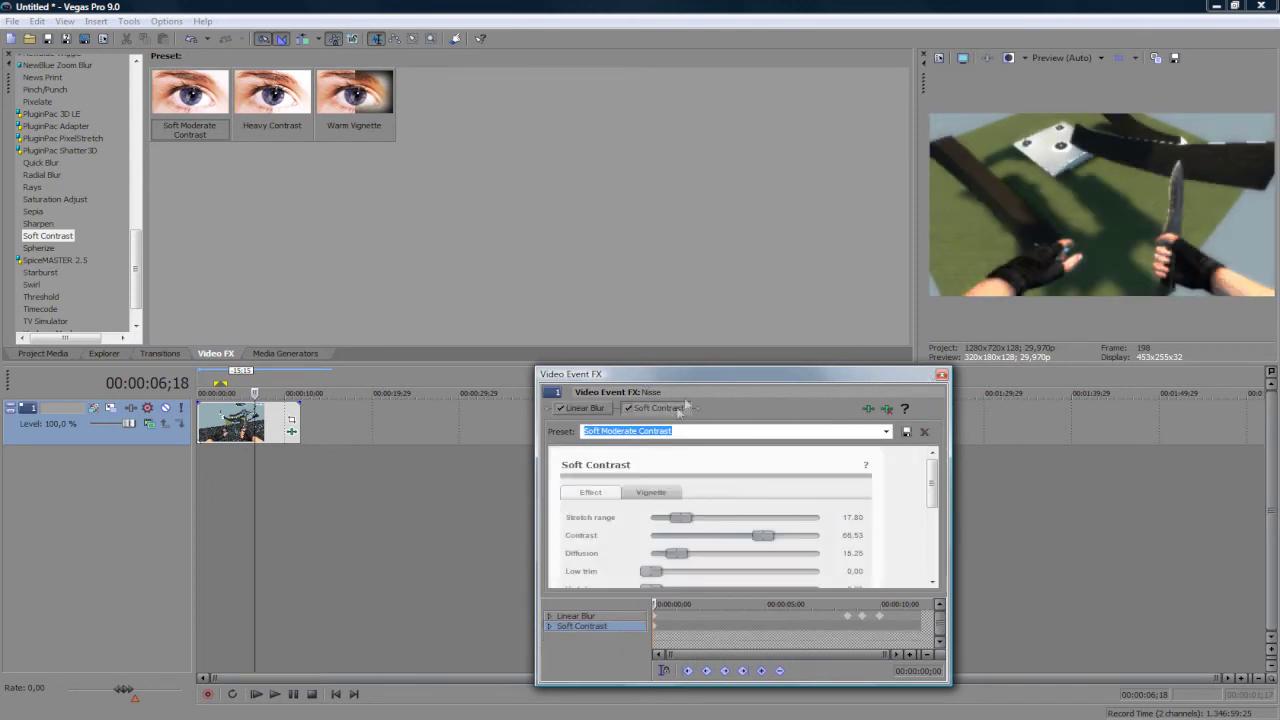
right_click(681, 409)
left_click(713, 466)
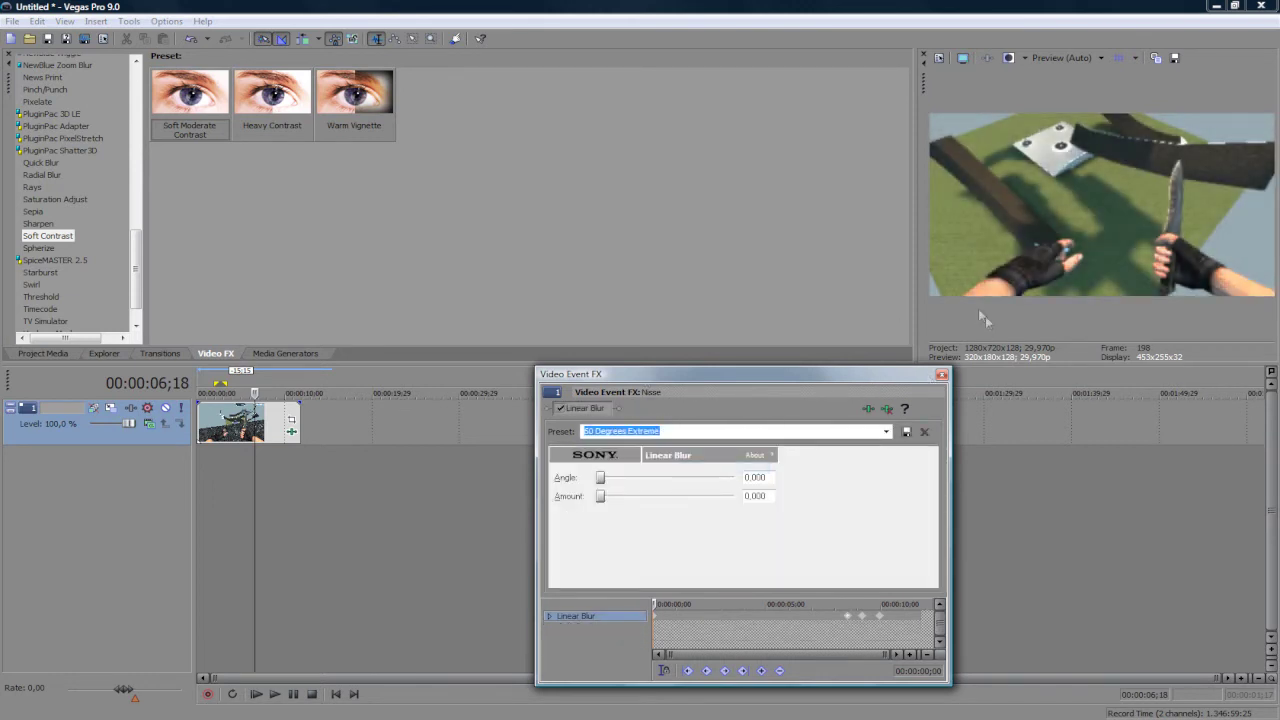
- Apply Color Corrector's Studio RGB to Computer RGB preset to the Nisse clip, closing the FX window
left_click(941, 375)
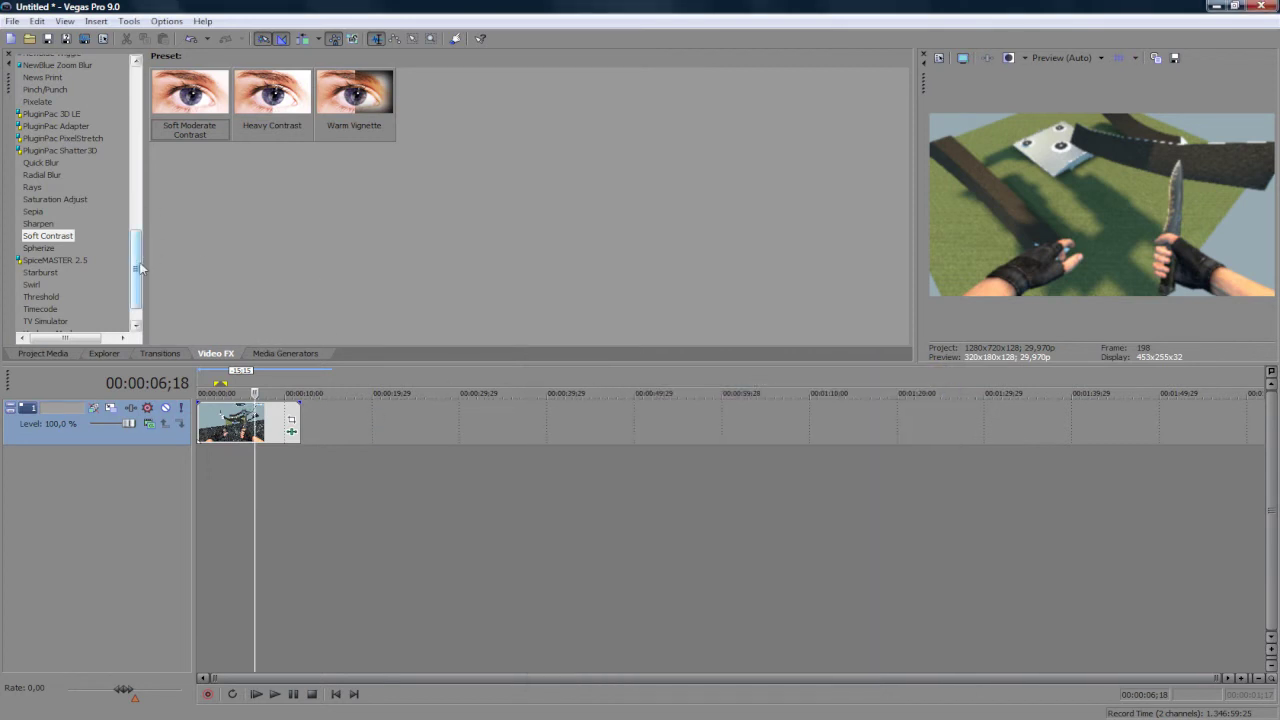
left_click_drag(138, 268, 154, 103)
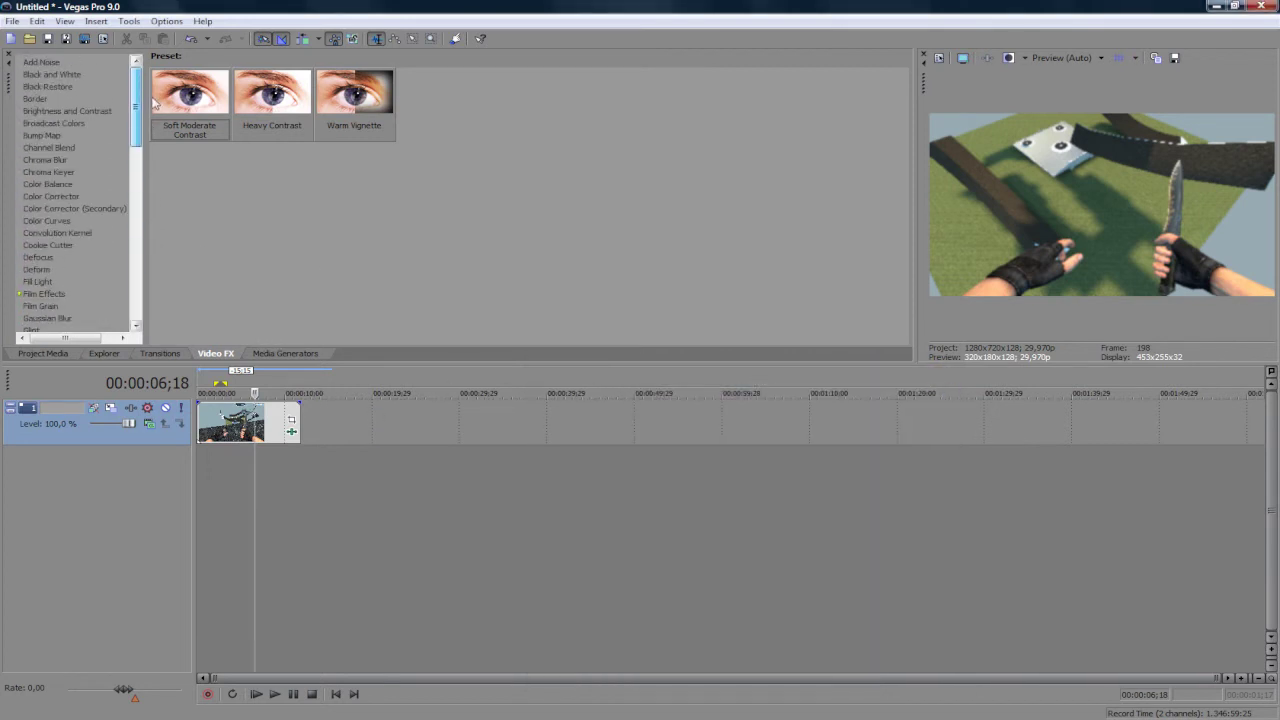
left_click(53, 196)
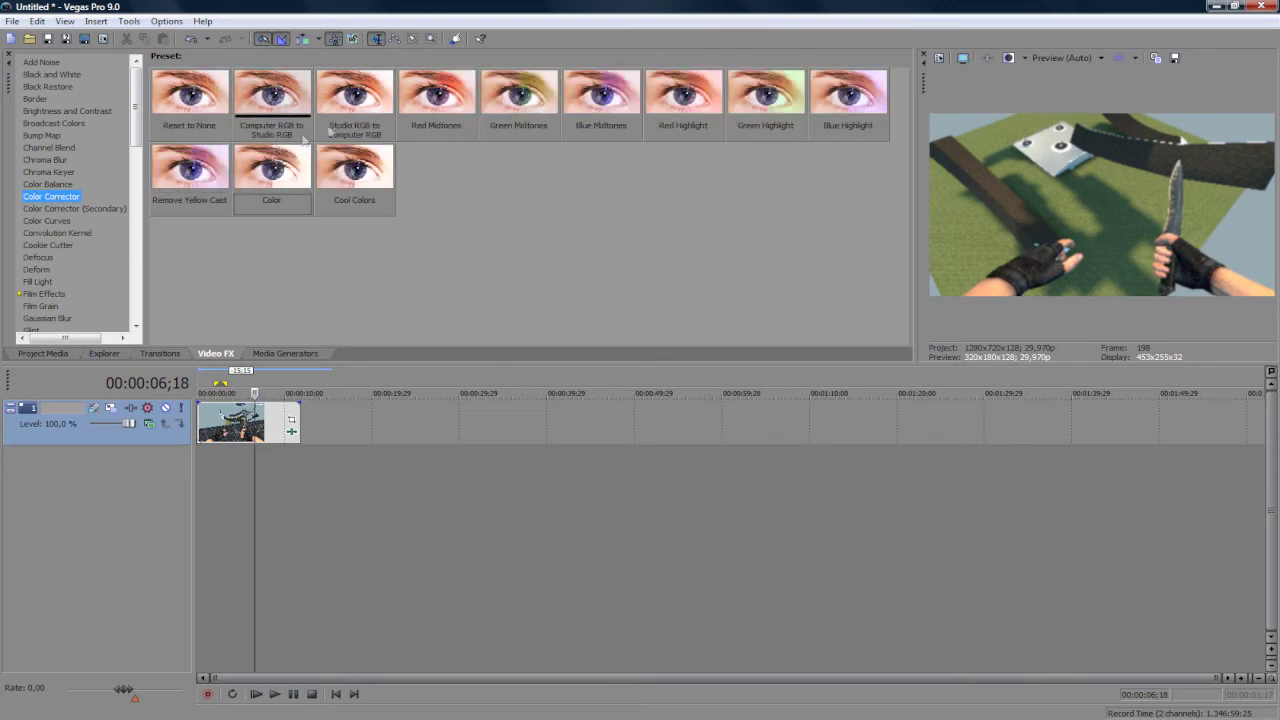
mouse_move(354, 95)
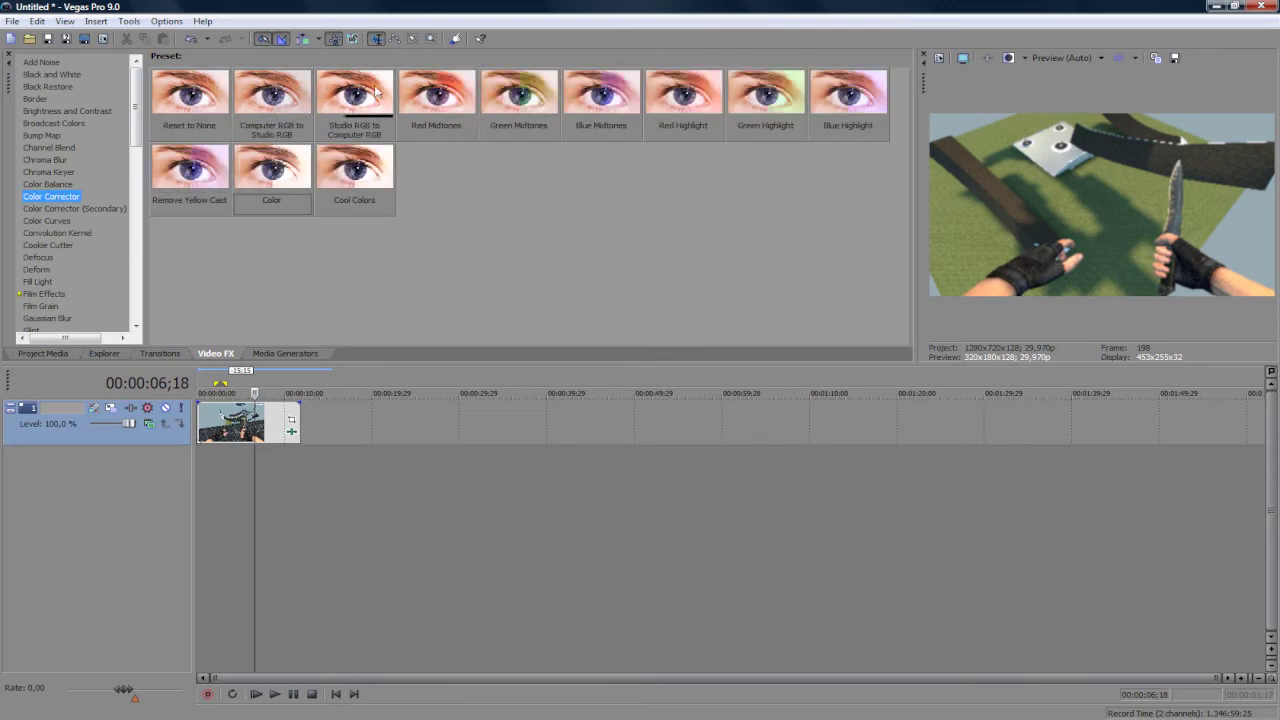
left_click(377, 92)
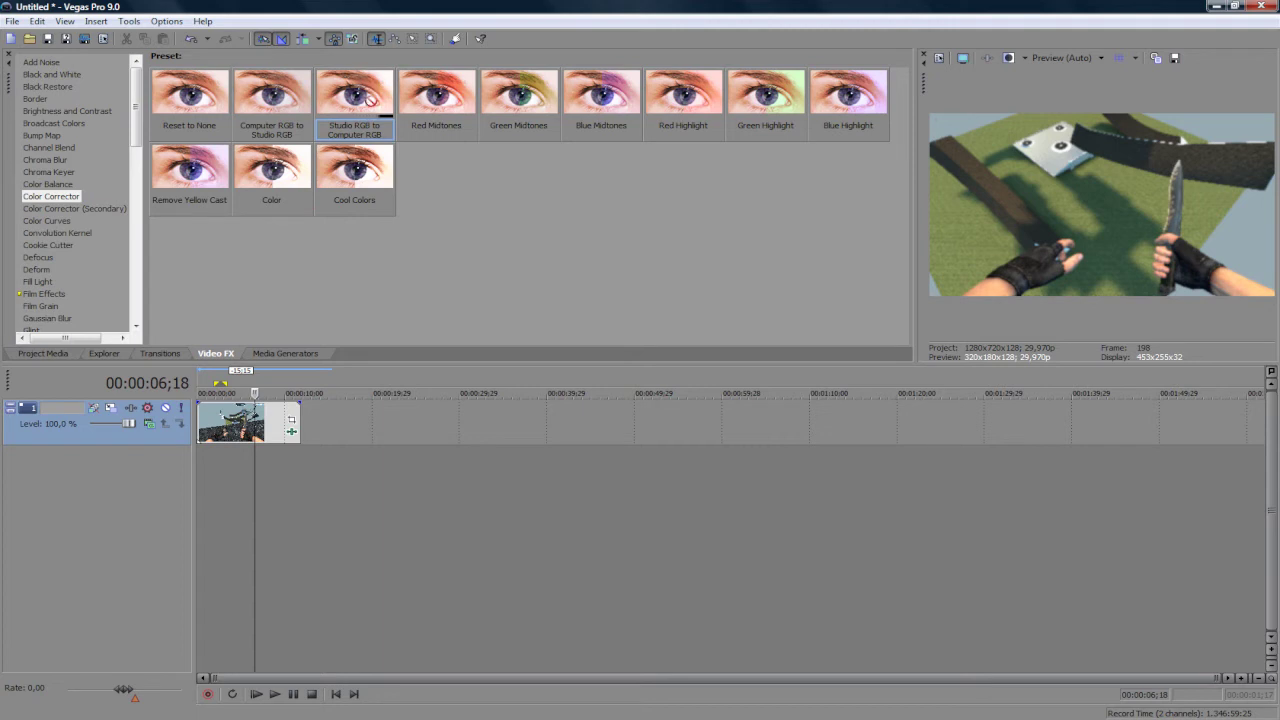
left_click_drag(370, 100, 258, 425)
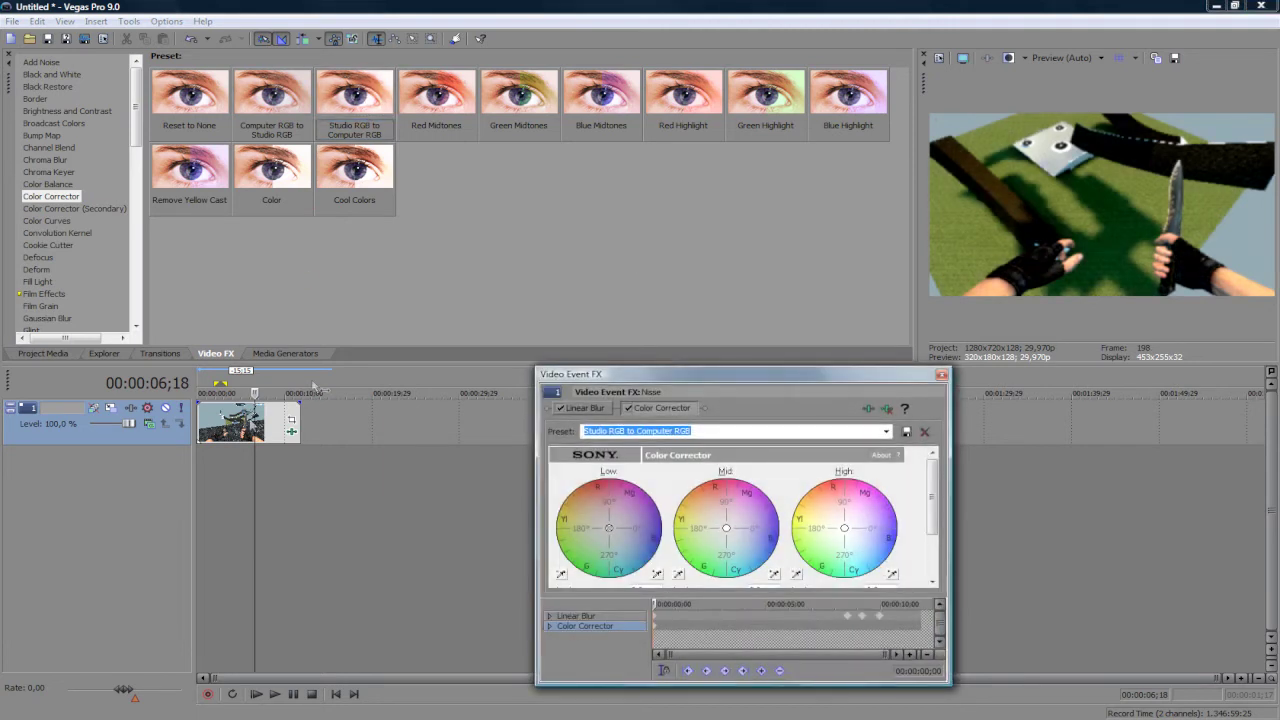
left_click(941, 375)
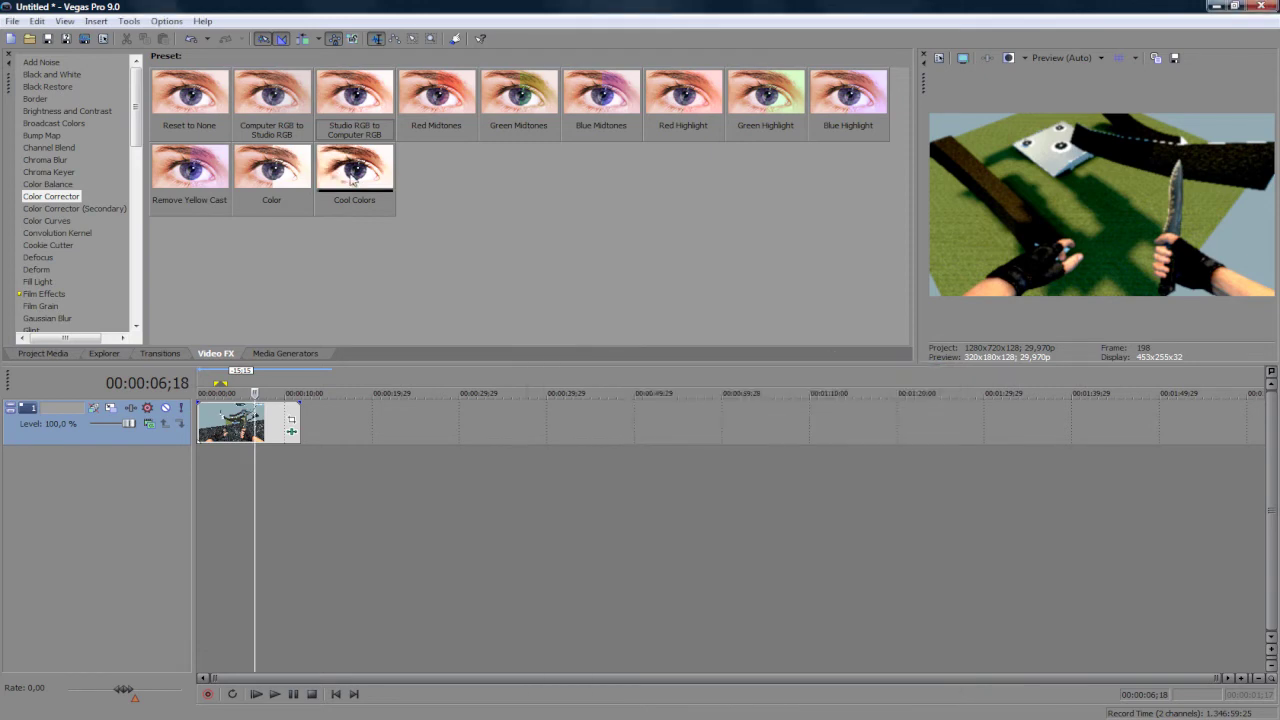
left_click_drag(138, 117, 145, 305)
- Apply Soft Contrast's Soft Moderate Contrast preset, remove the duplicate Soft Contrast, and close the FX window
left_click(55, 201)
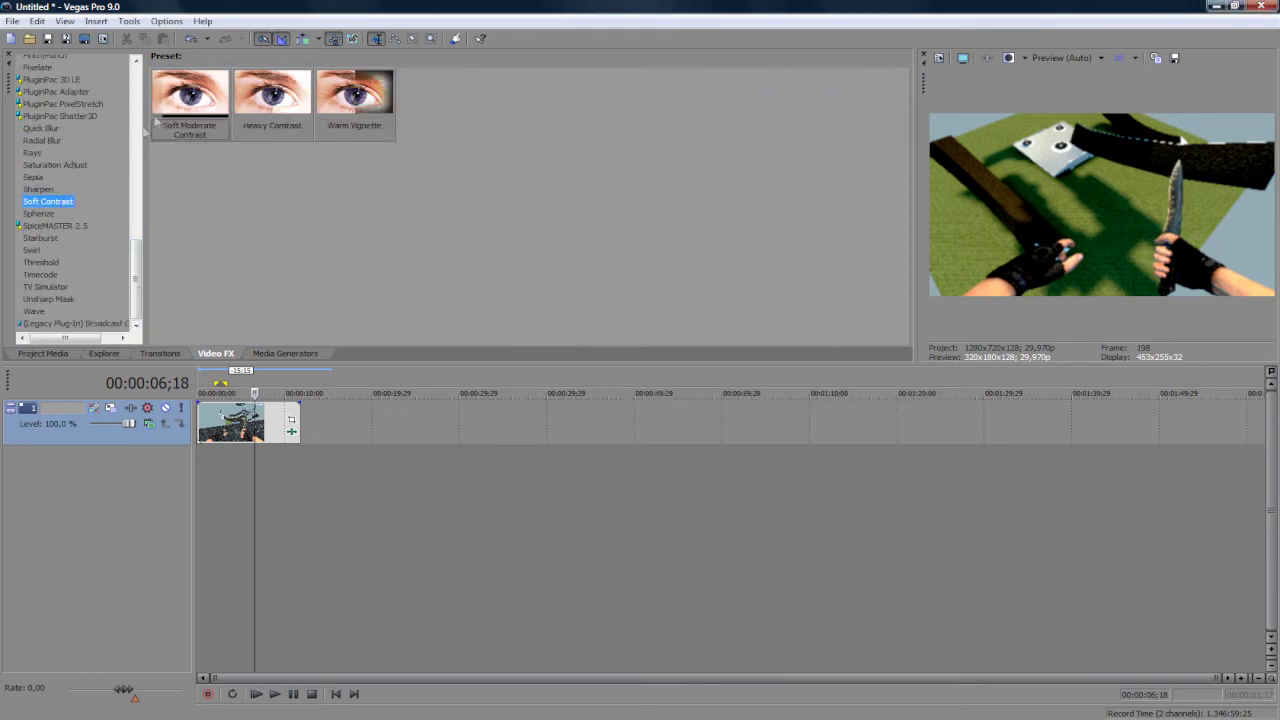
left_click_drag(160, 92, 263, 441)
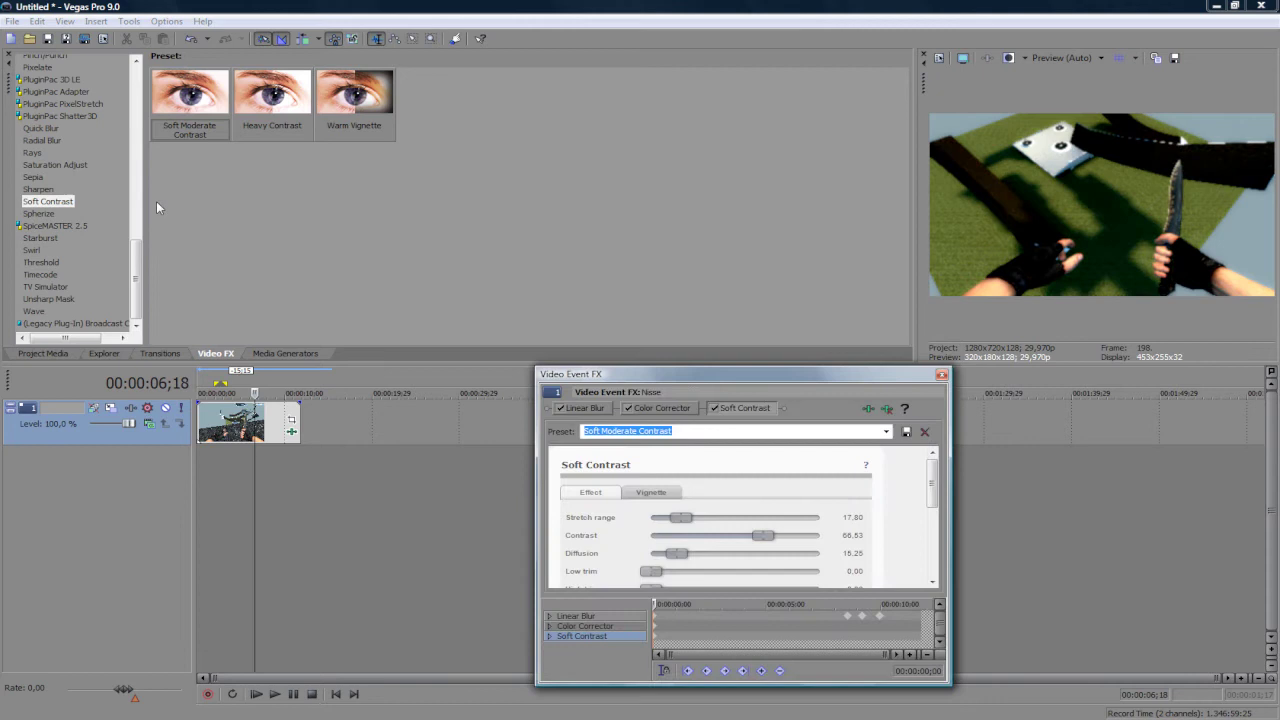
left_click_drag(48, 201, 219, 415)
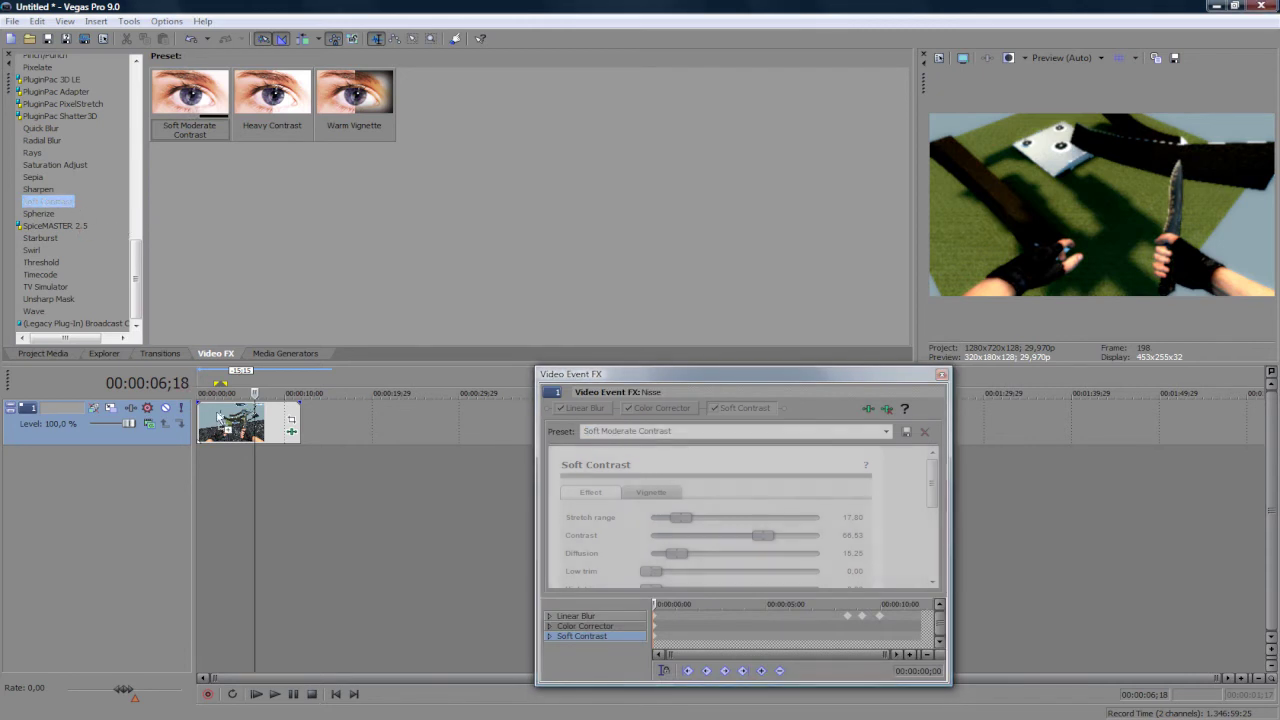
right_click(741, 409)
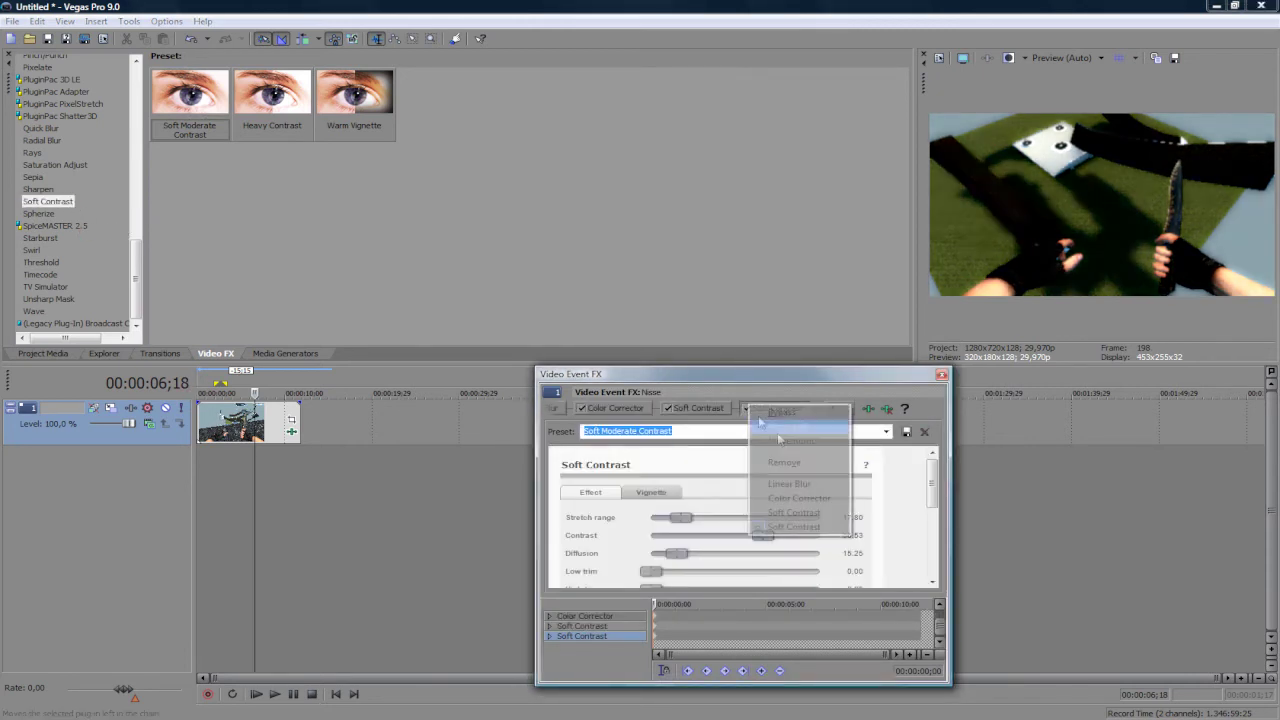
left_click(797, 468)
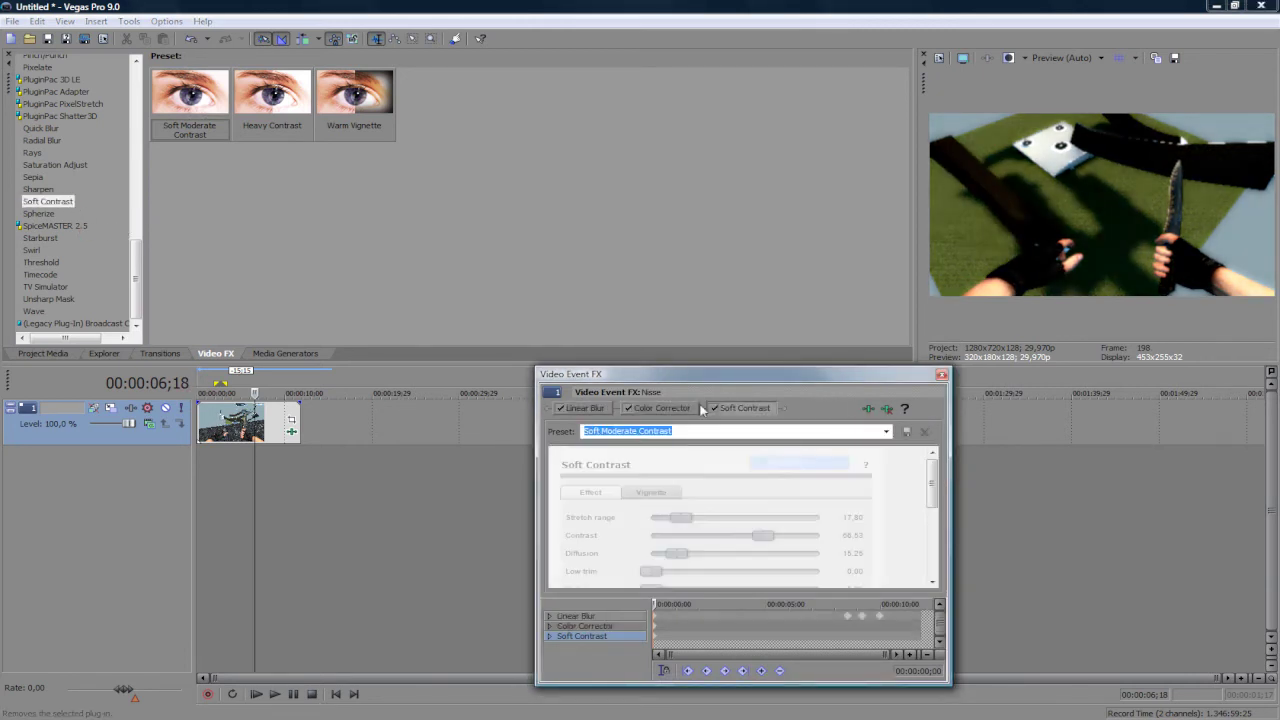
left_click(941, 374)
left_click(134, 255)
left_click_drag(132, 255, 135, 70)
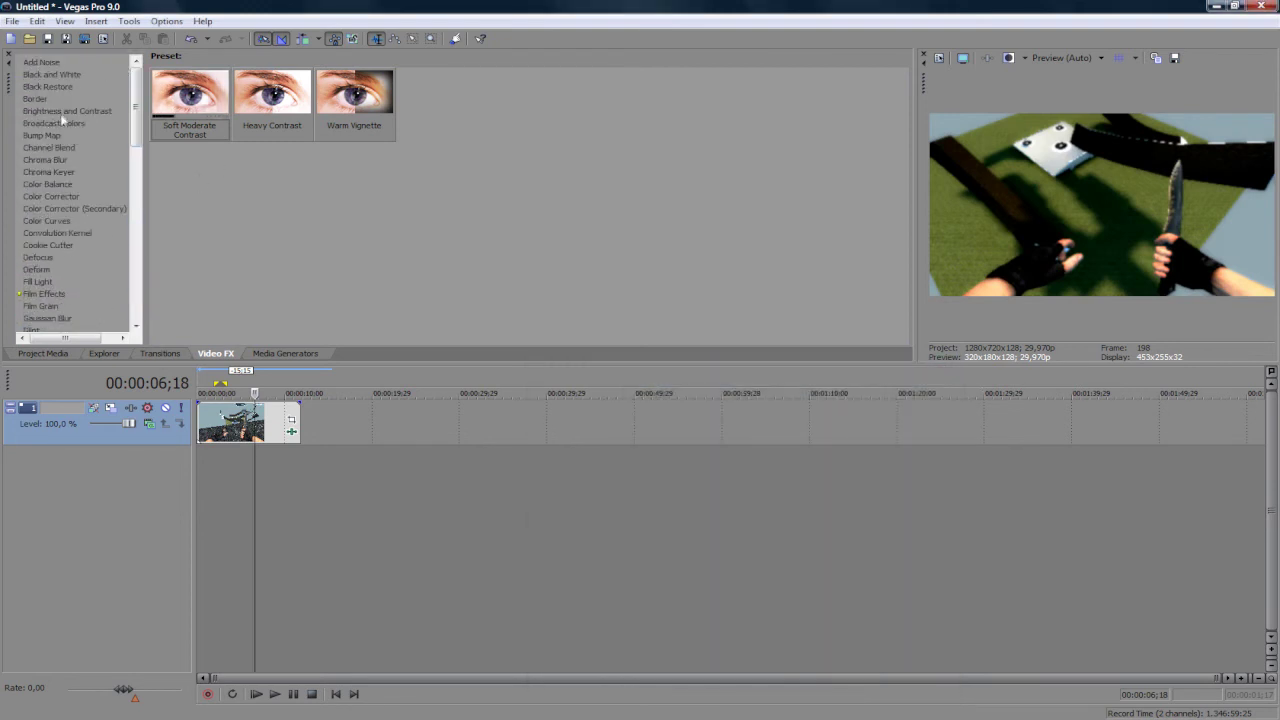
- Apply Brightness and Contrast to the Nisse clip: brightness -0.19, contrast -0.19, center 0.41
left_click(60, 111)
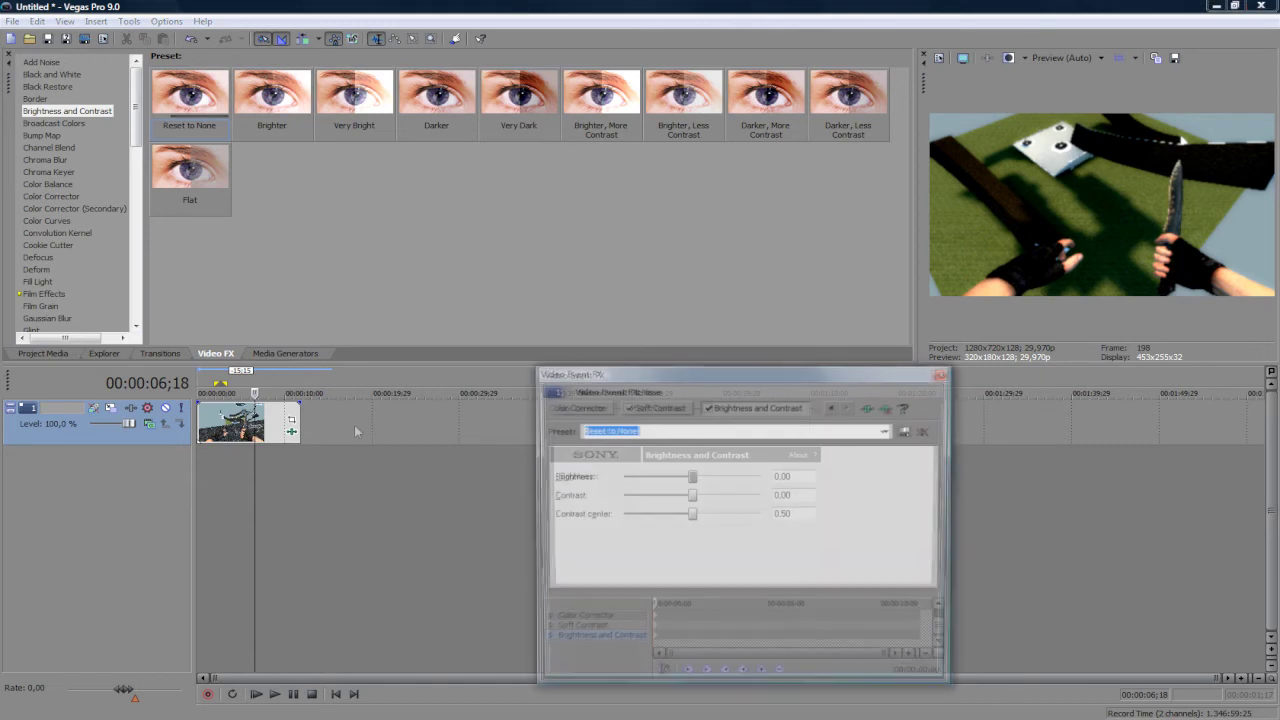
left_click_drag(189, 95, 240, 422)
left_click_drag(693, 478, 682, 480)
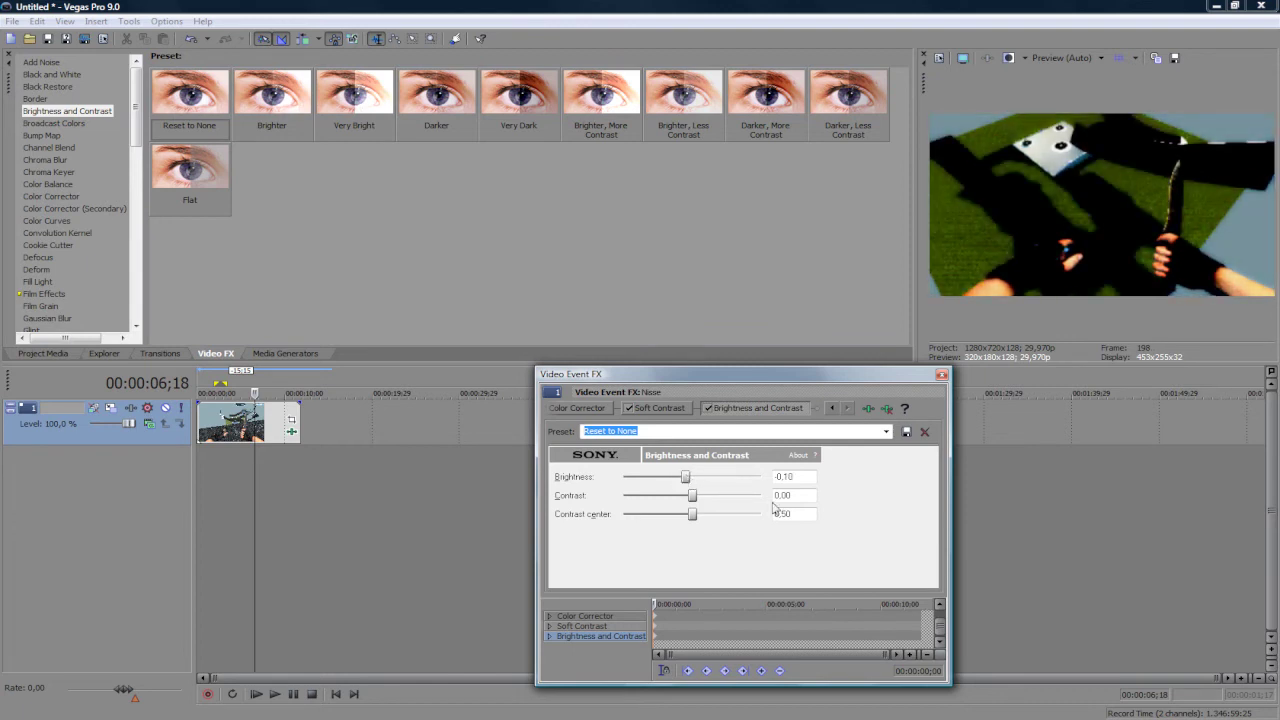
left_click_drag(701, 504, 677, 505)
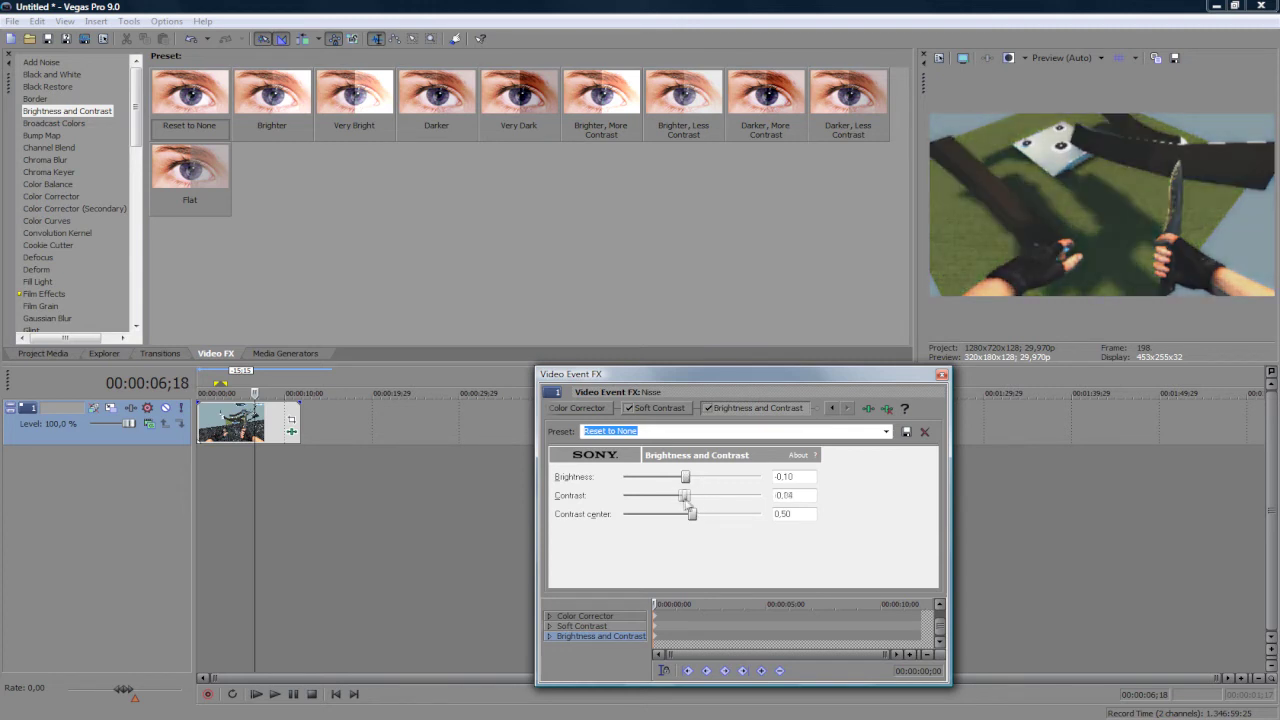
double_click(685, 498)
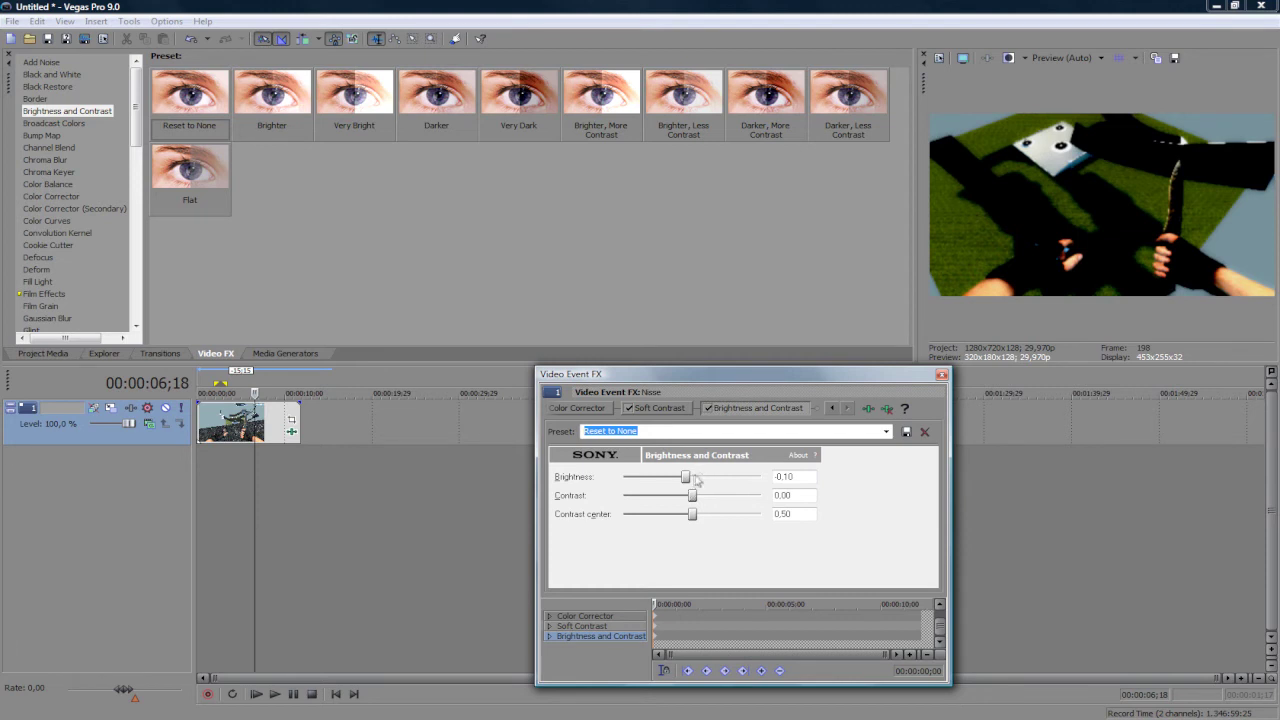
mouse_move(697, 481)
left_mouse_down()
mouse_move(678, 502)
mouse_move(656, 500)
mouse_move(688, 484)
mouse_move(655, 493)
left_mouse_up()
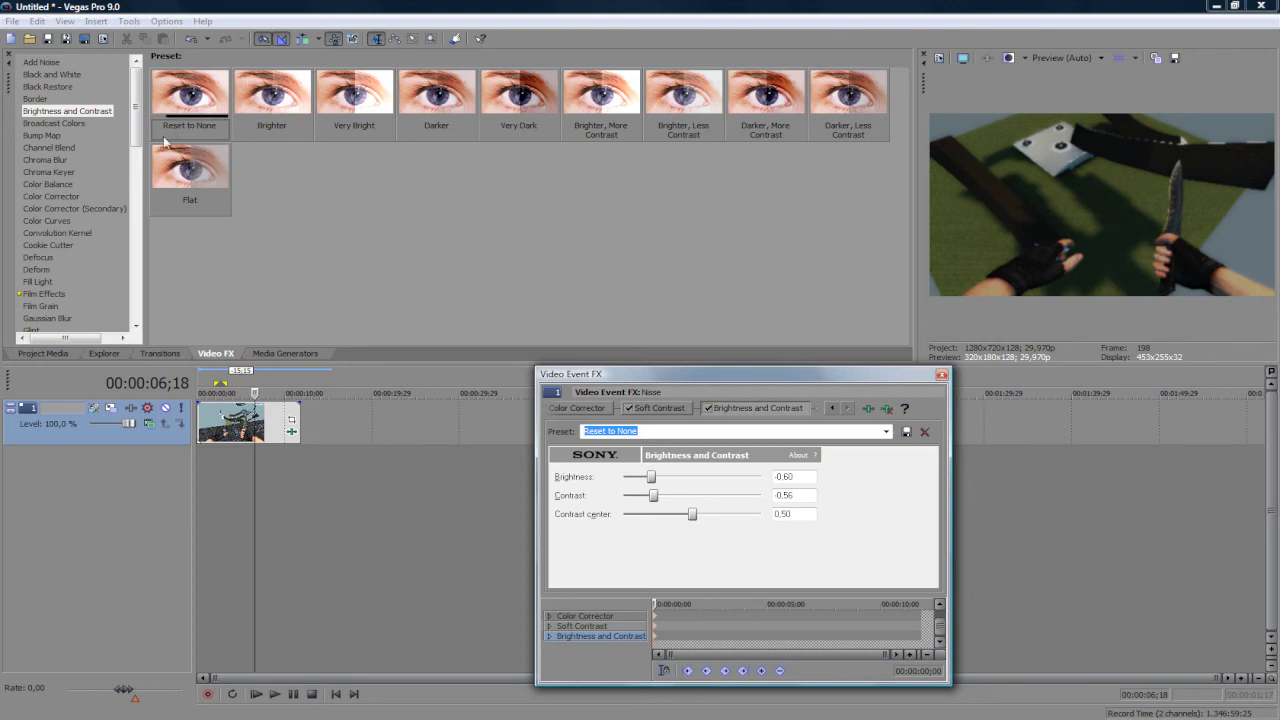
mouse_move(706, 518)
left_mouse_down()
mouse_move(729, 521)
mouse_move(694, 523)
left_mouse_up()
mouse_move(651, 477)
left_mouse_down()
mouse_move(691, 477)
mouse_move(672, 498)
mouse_move(685, 518)
left_mouse_up()
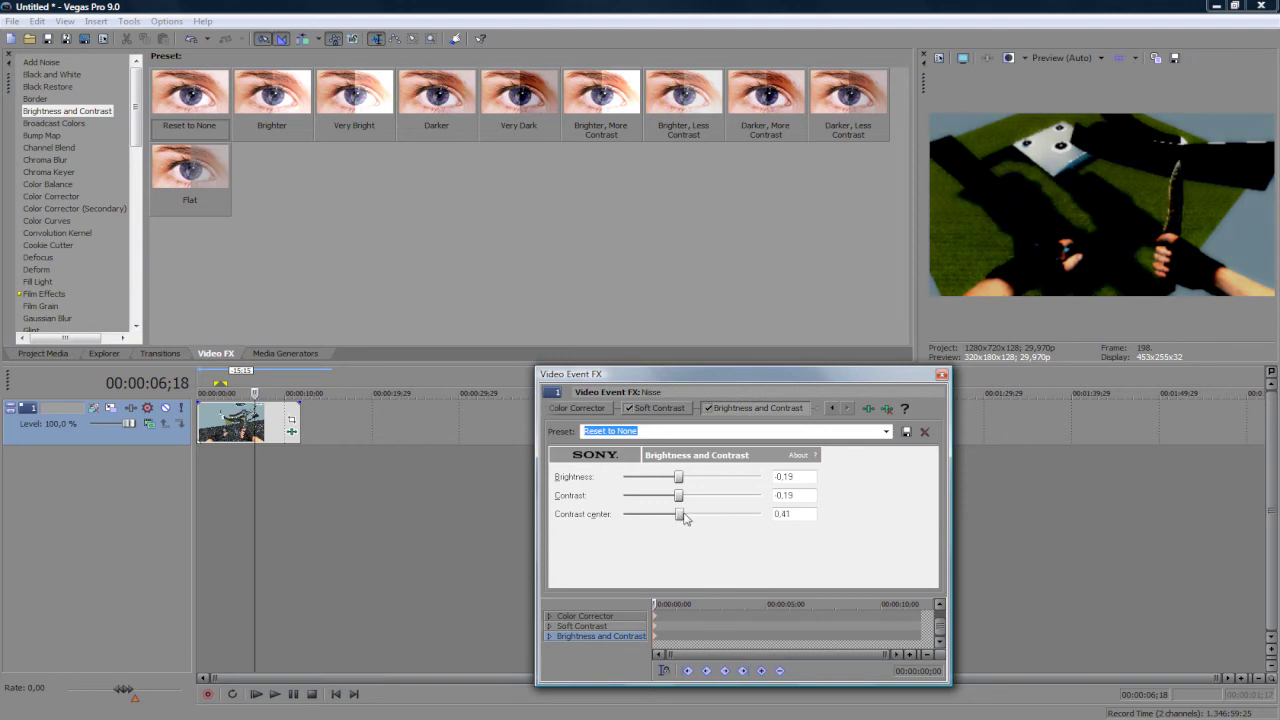
left_click(942, 377)
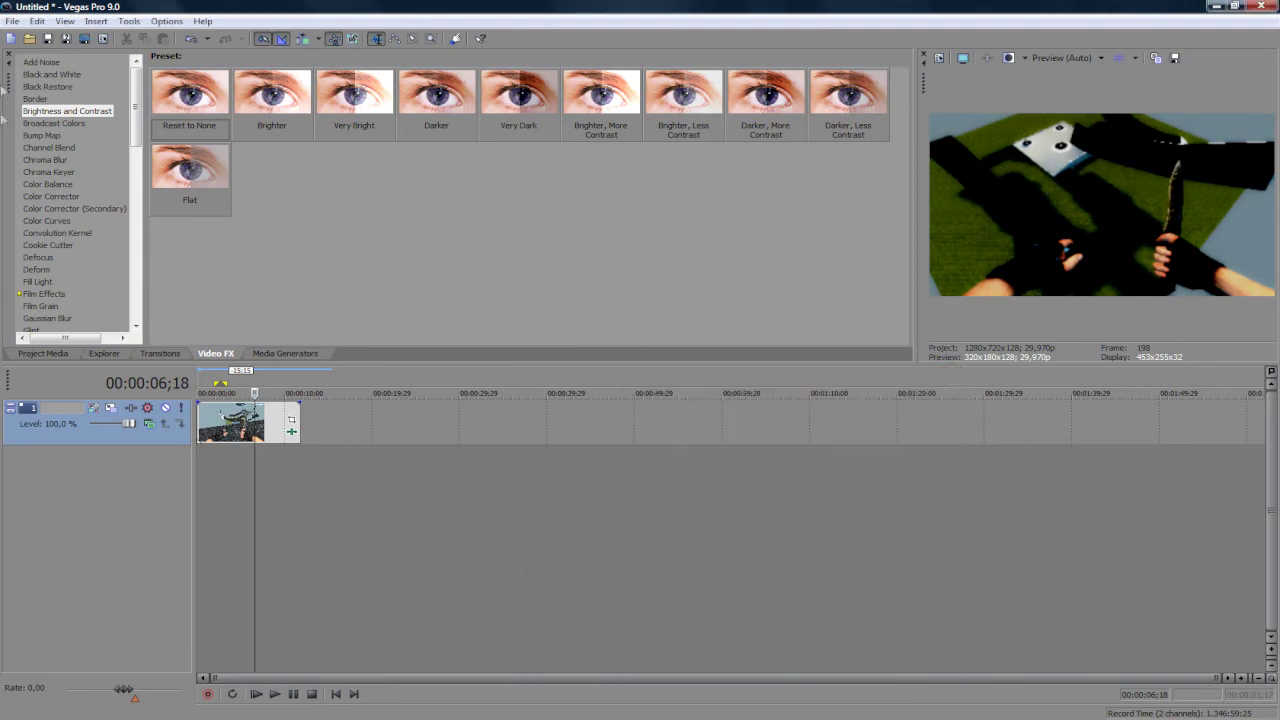
- Apply the Radial Blur Intense Fixed Radius preset to the gameplay clip
left_click(40, 184)
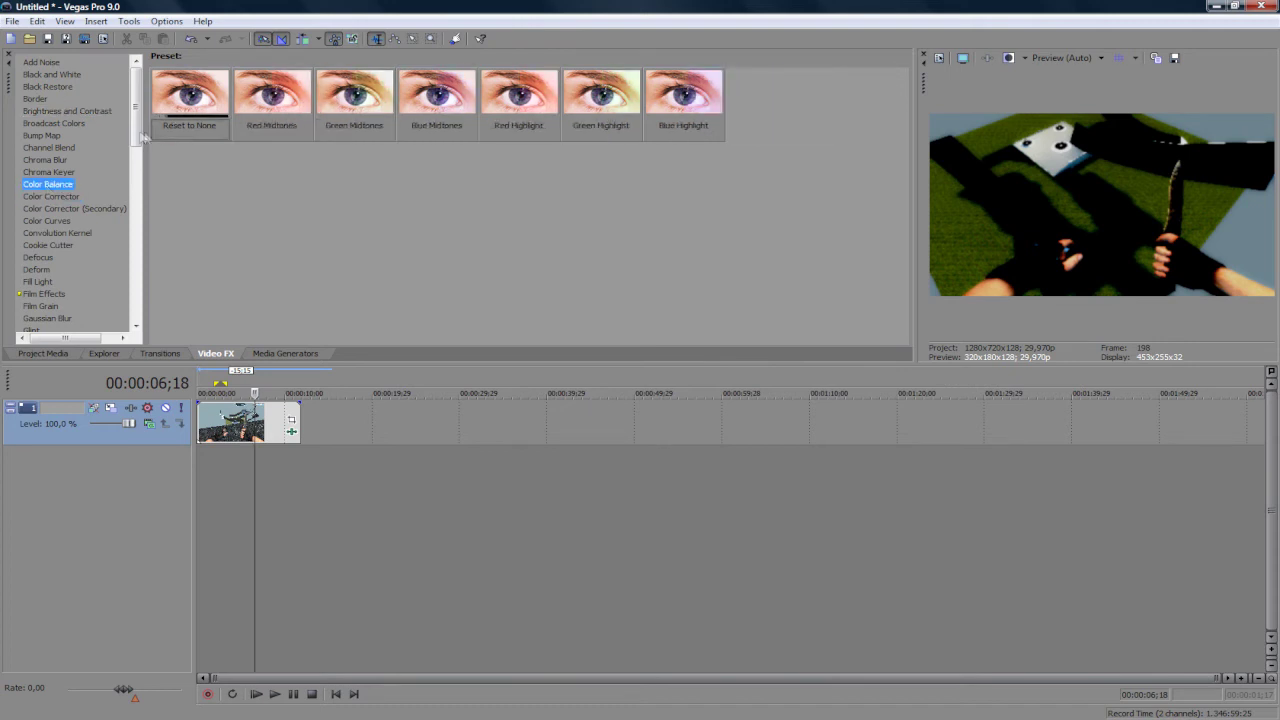
key("Down")
key("Down")
key("Down")
key("Down")
key("Down")
key("Down")
key("Down")
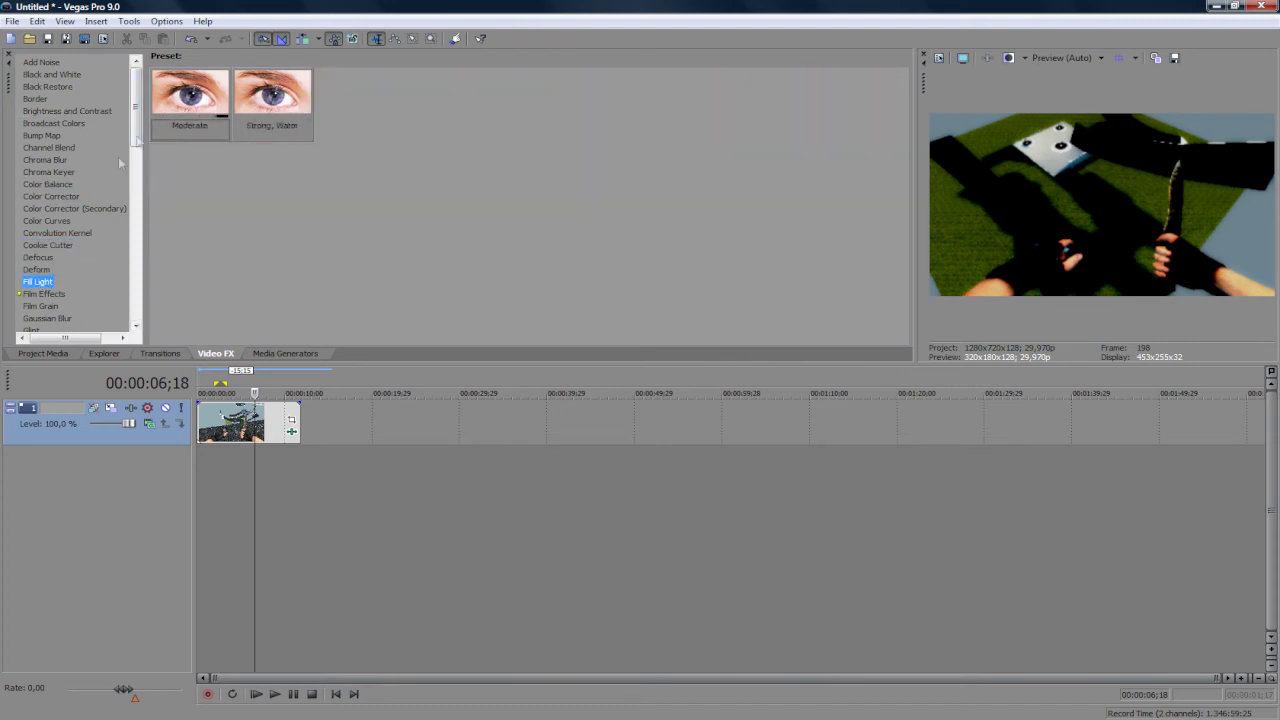
left_click_drag(137, 130, 142, 175)
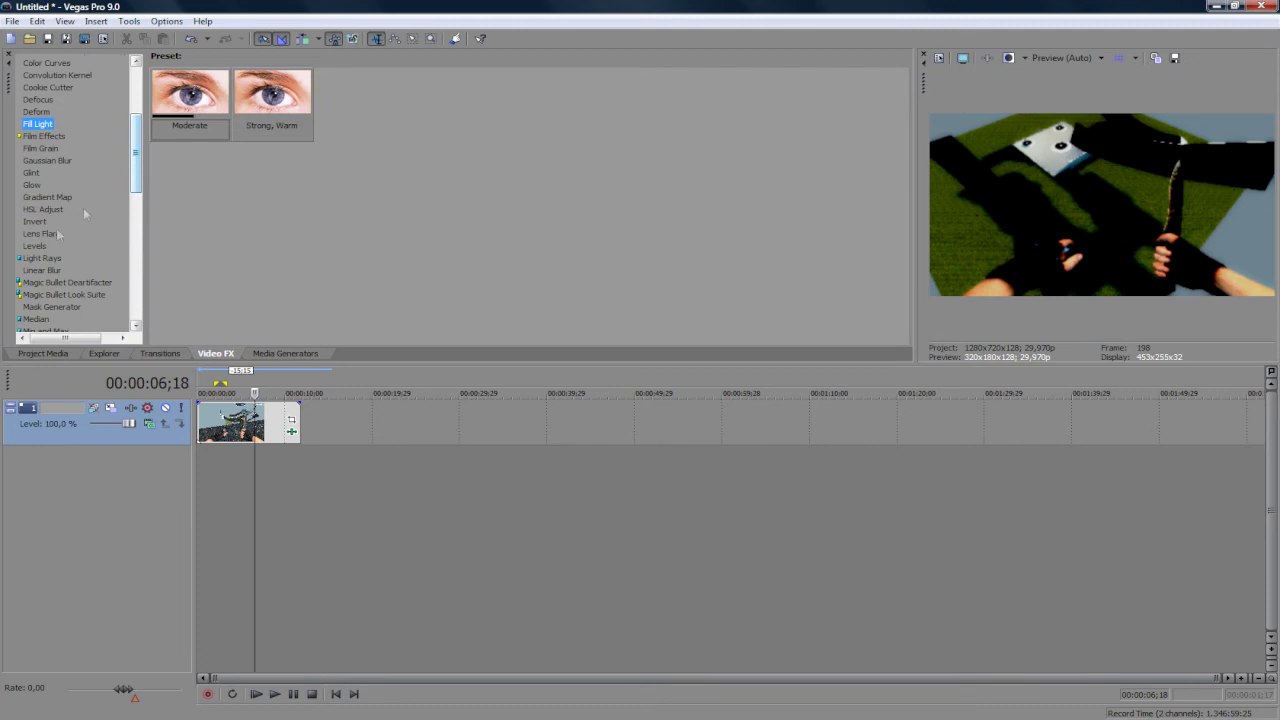
scroll(118, 178, "down", 2)
scroll(118, 195, "down", 5)
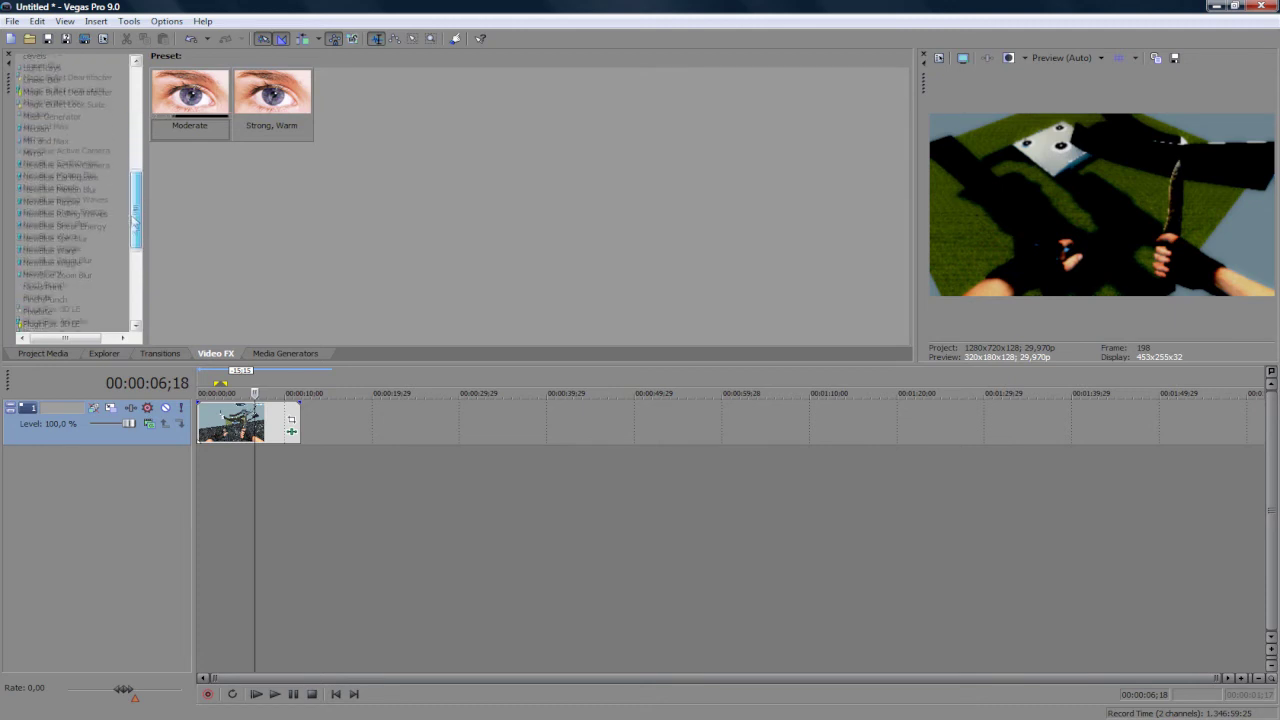
scroll(118, 220, "down", 5)
scroll(118, 240, "down", 3)
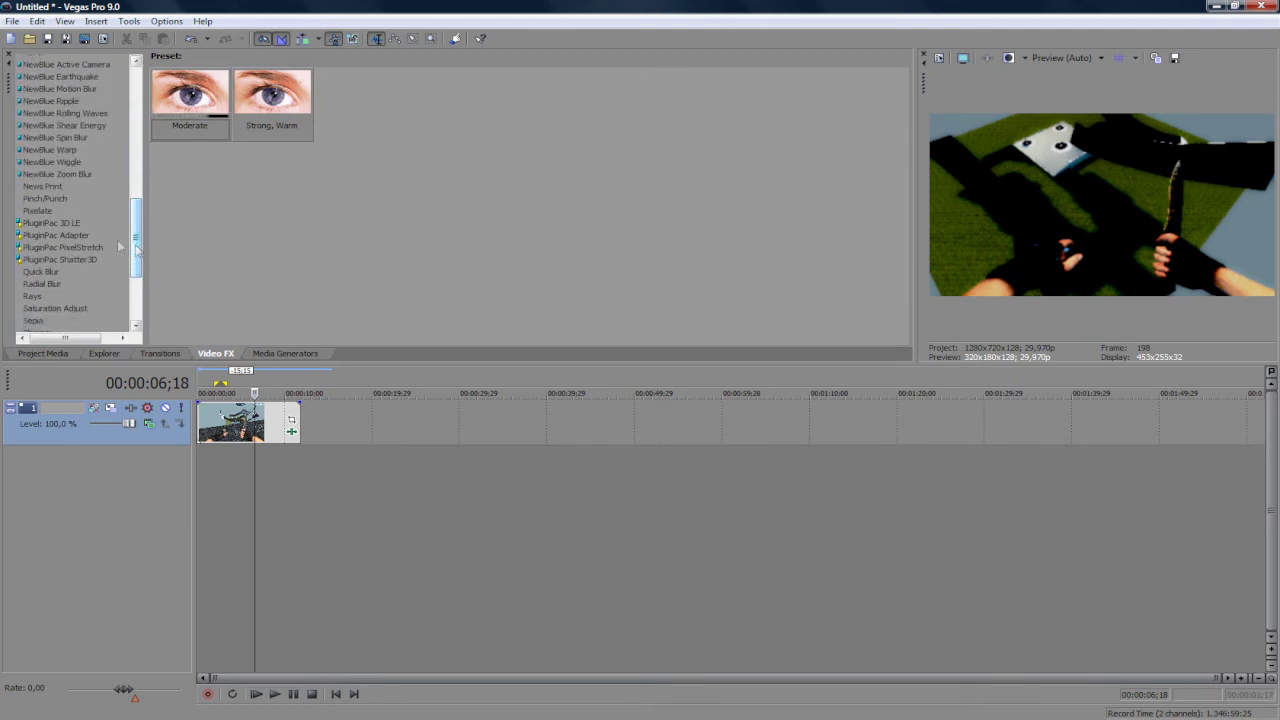
left_click(38, 285)
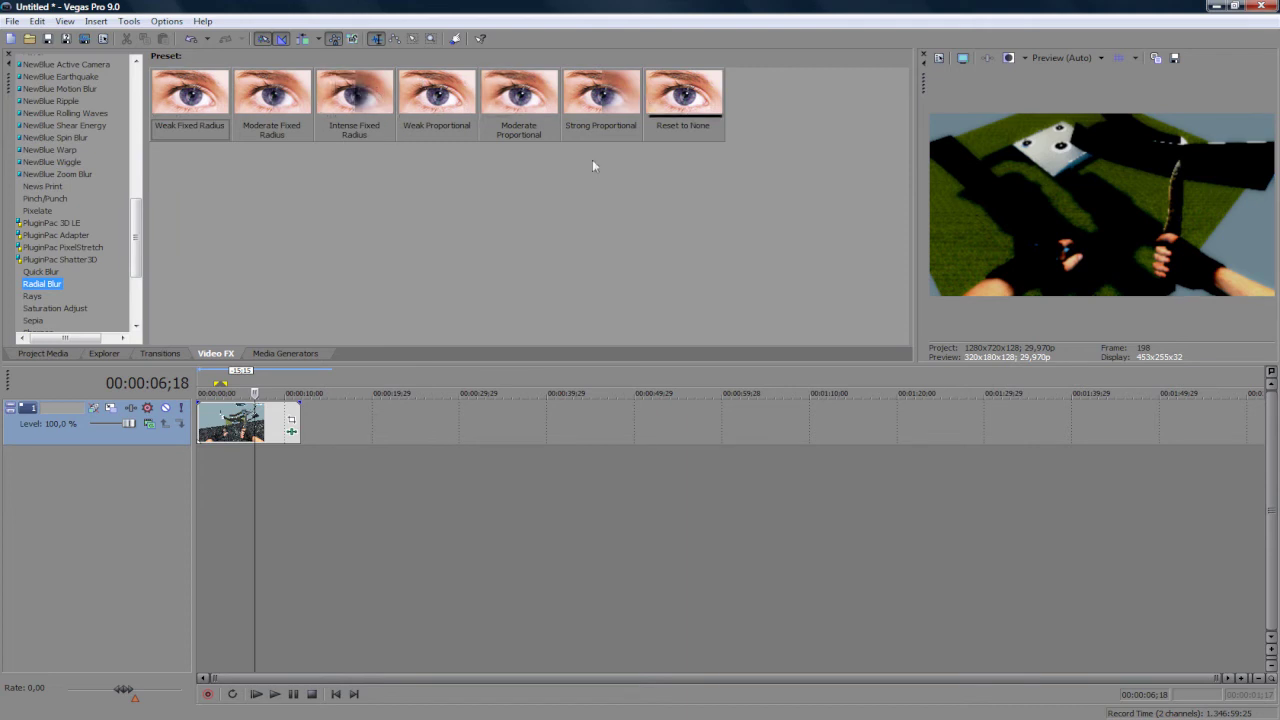
left_click_drag(355, 95, 222, 440)
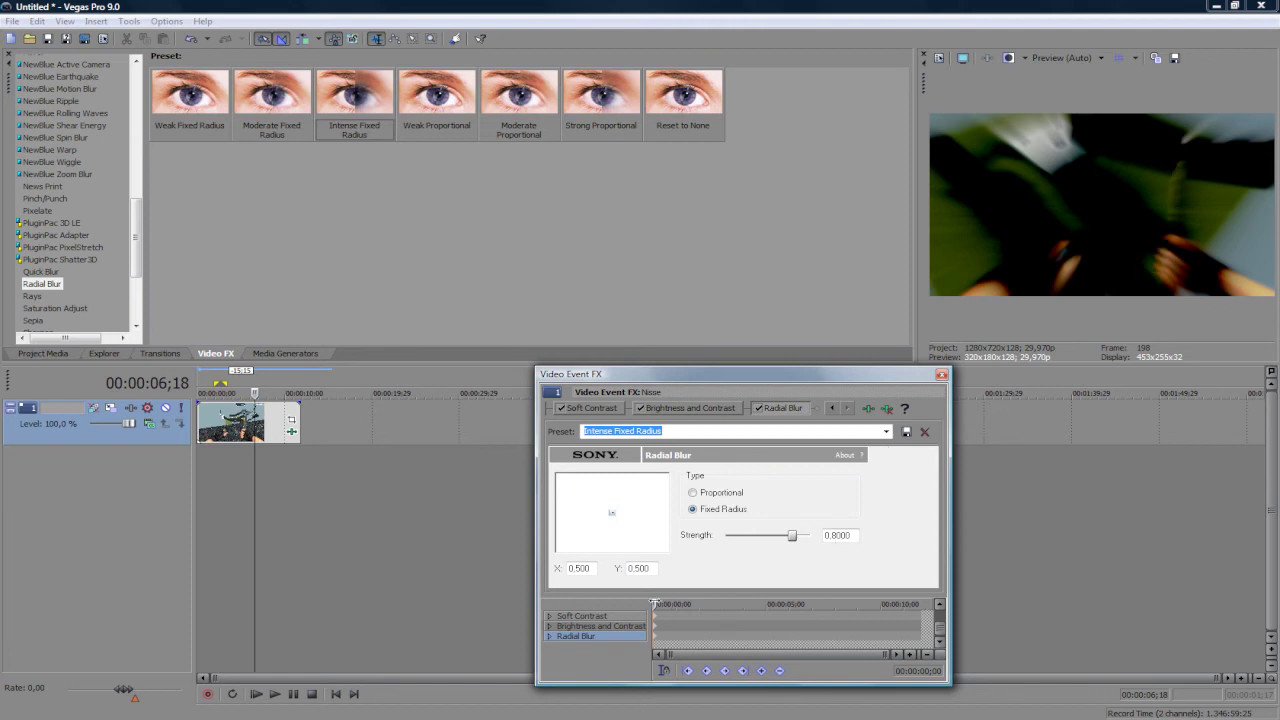
- Keyframe the radial blur strength to 0 at 00:00:01;07 and preview playback
left_click(660, 606)
left_click_drag(662, 604, 681, 604)
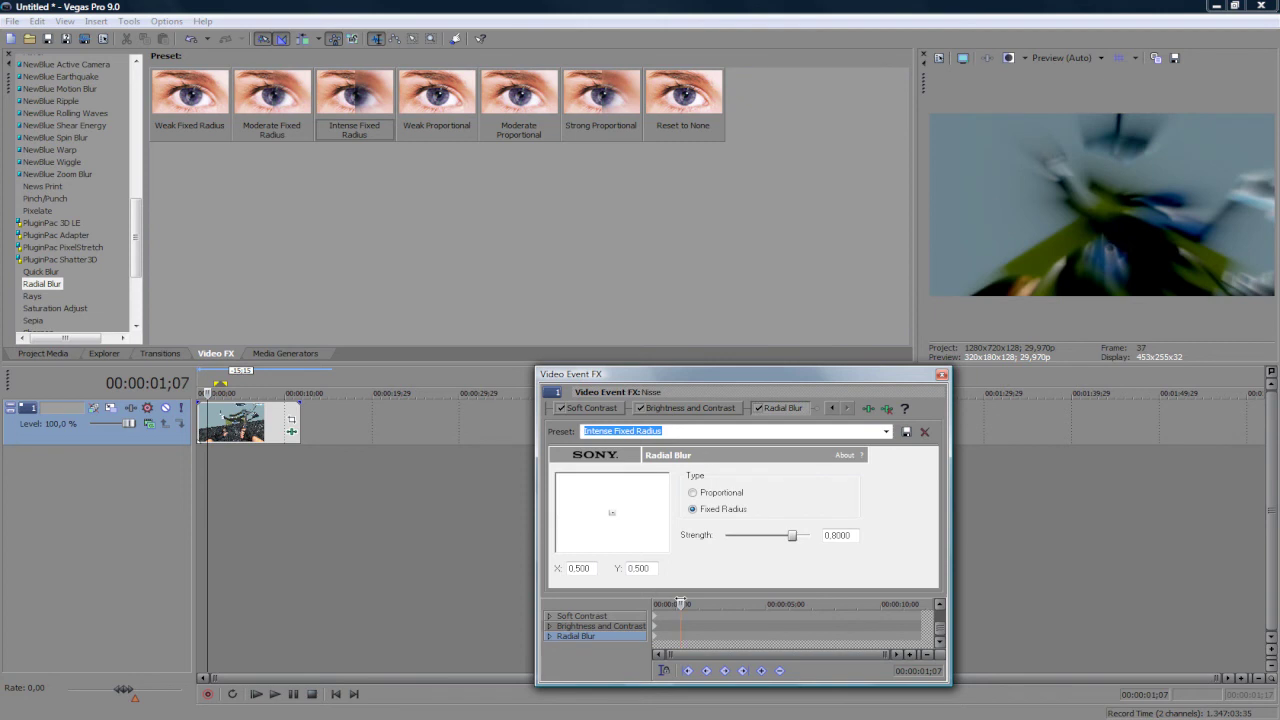
left_click_drag(790, 538, 635, 535)
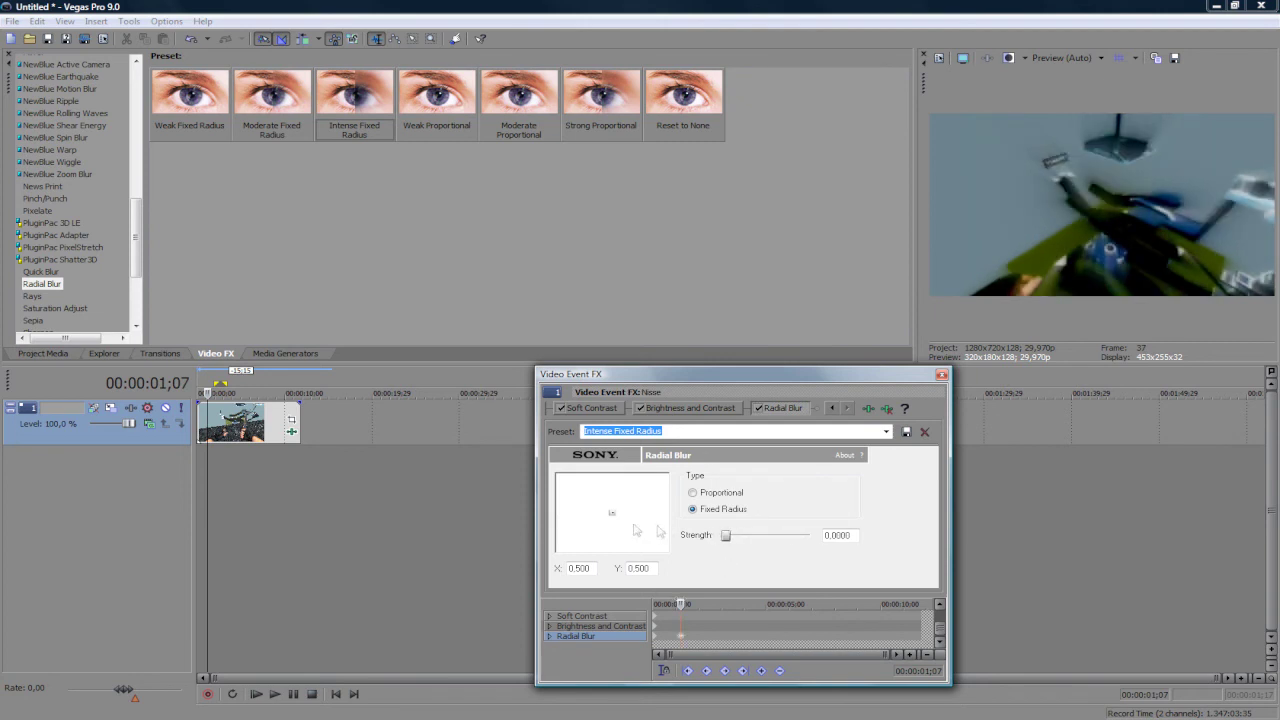
left_click(941, 375)
key("space")
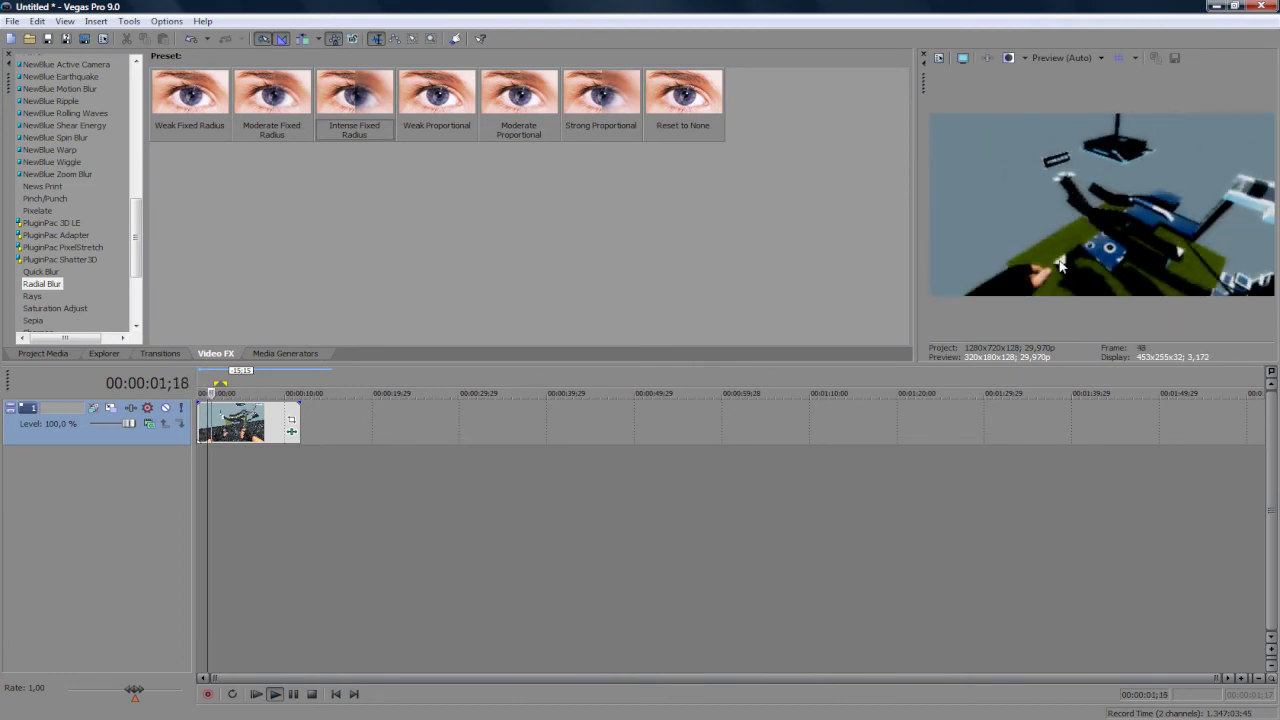
- Stop playback and add Quick Blur (Default) to the clip with blend amount at zero
left_click(311, 694)
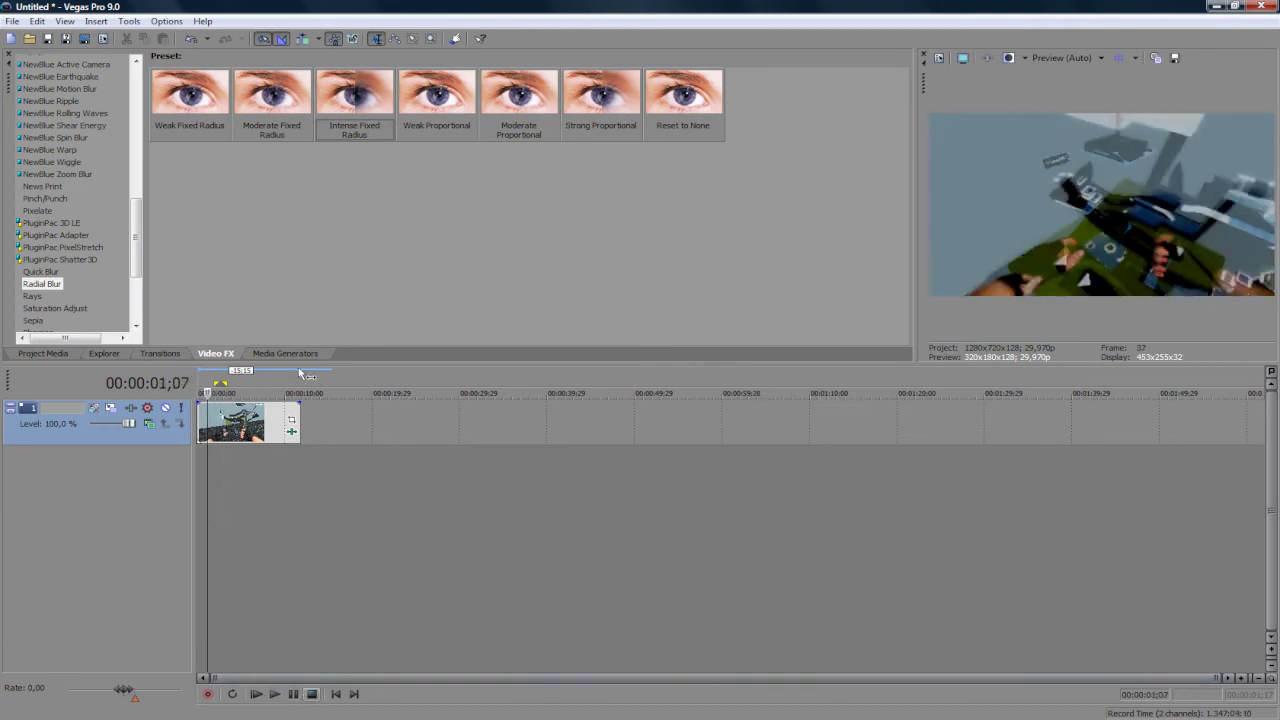
left_click(42, 272)
left_click_drag(190, 95, 222, 440)
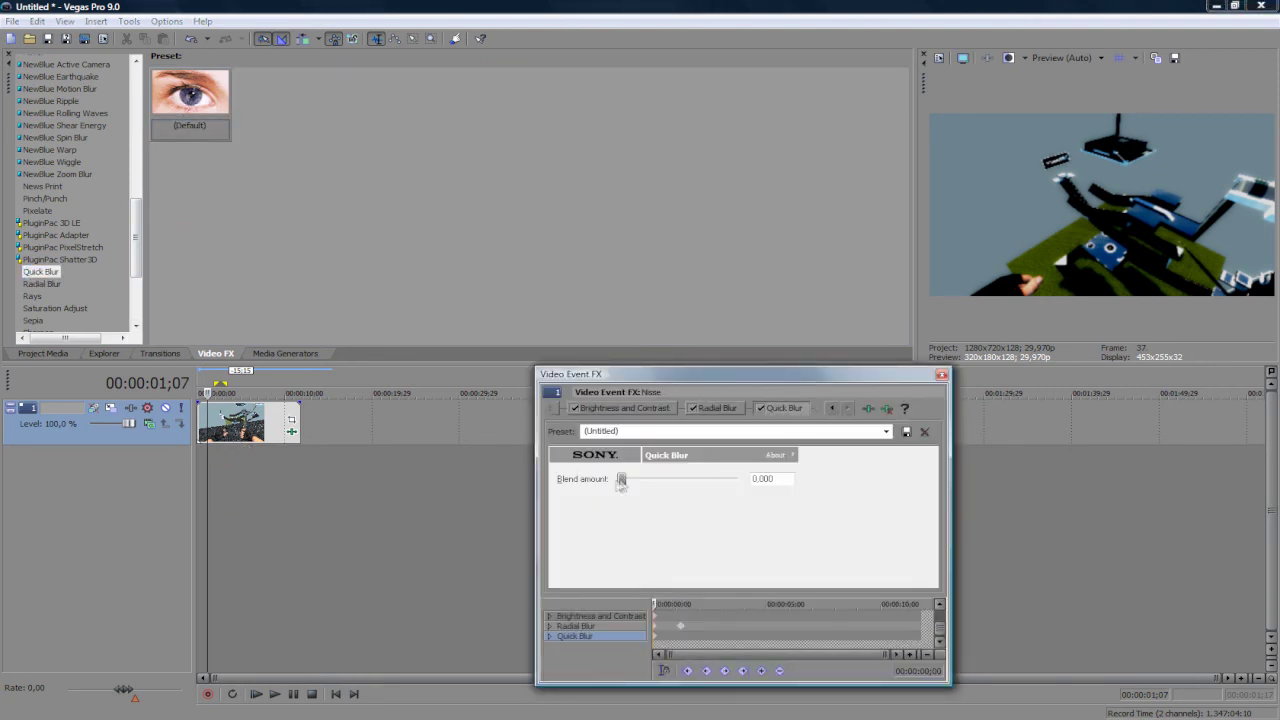
left_click_drag(621, 480, 691, 478)
mouse_move(691, 481)
left_mouse_down()
mouse_move(723, 479)
mouse_move(590, 471)
left_mouse_up()
- Set the Quick Blur blend amount to 1.000 at 00:00:01;19
left_click(662, 604)
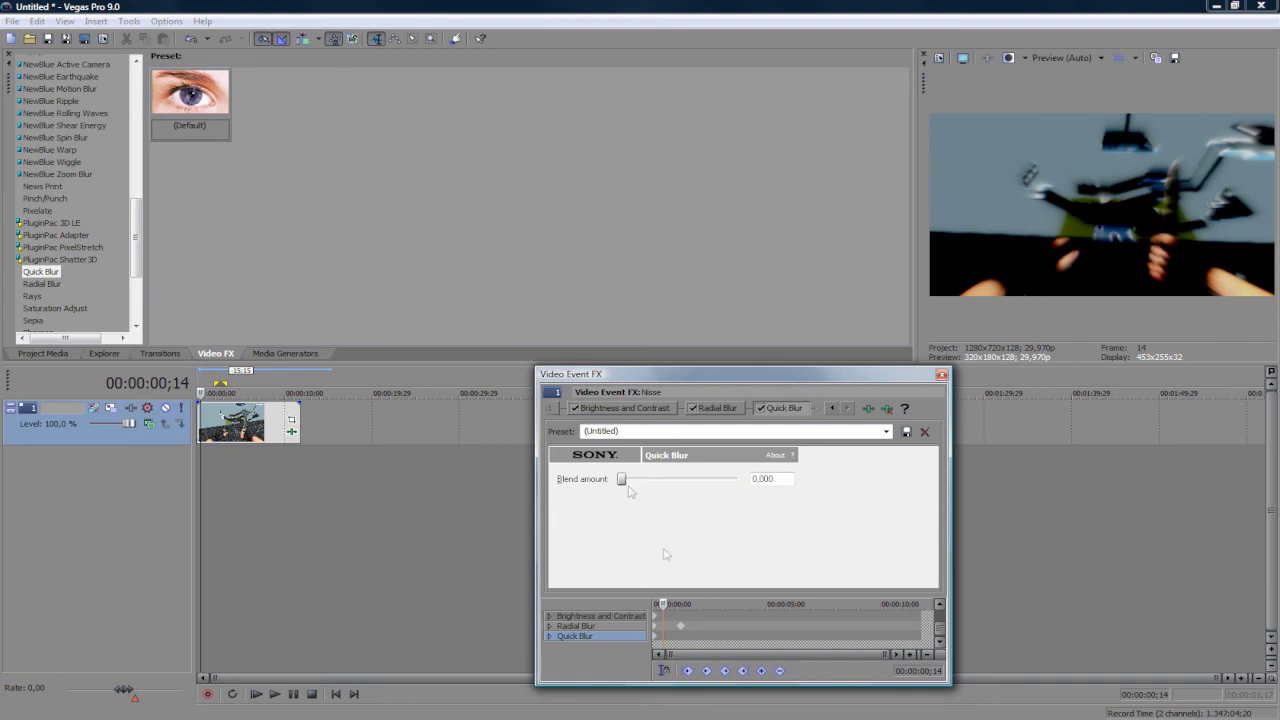
key("space")
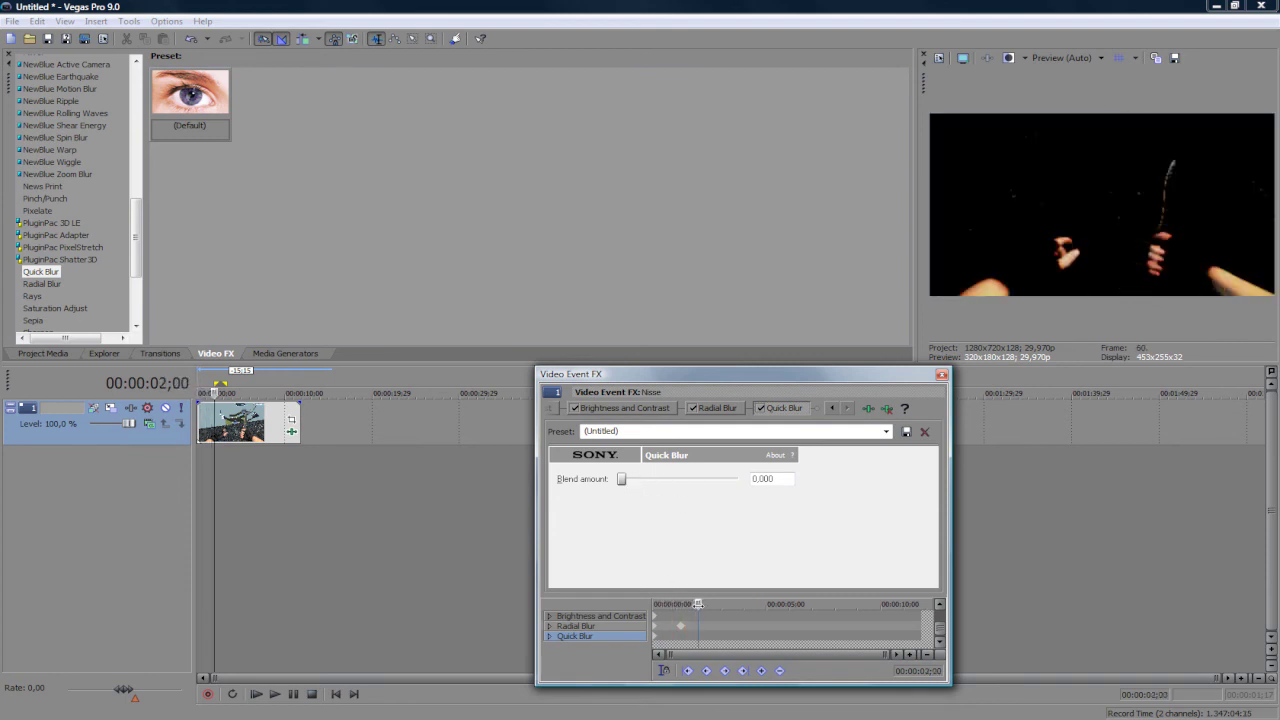
left_click_drag(697, 604, 689, 604)
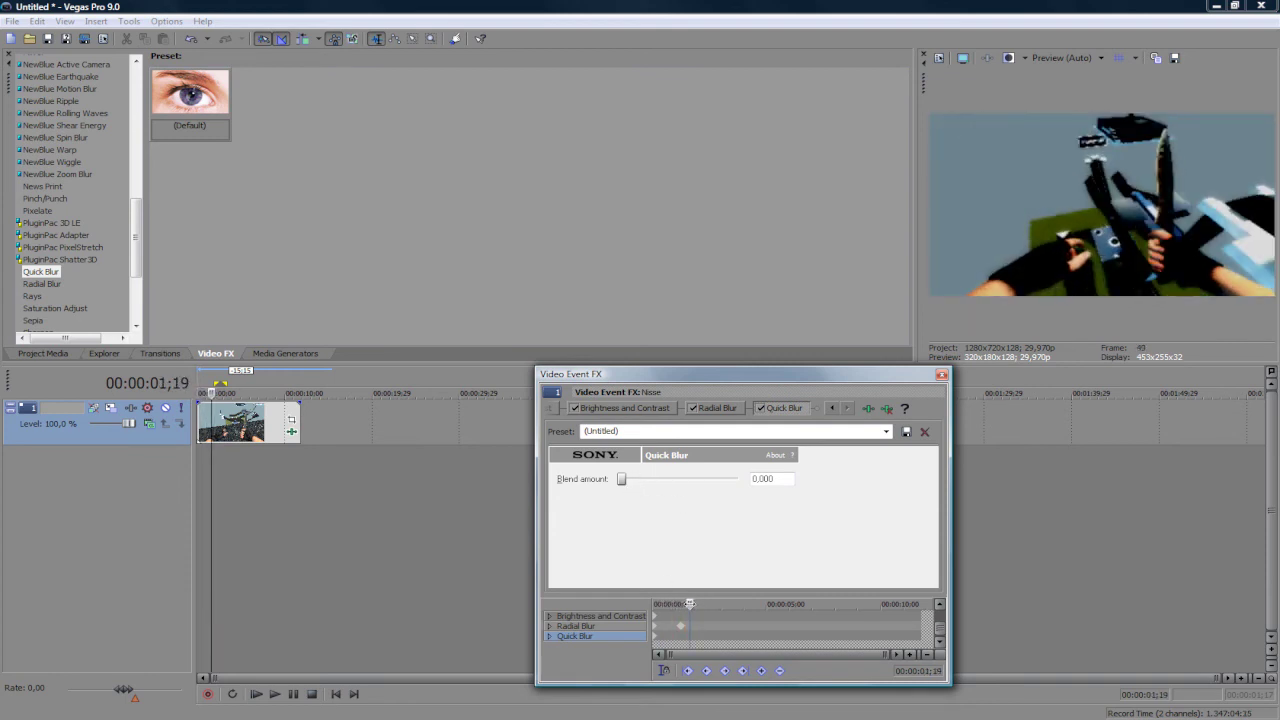
left_click_drag(621, 479, 753, 480)
- Bring the Quick Blur blend amount back to 0.000 at 00:00:02;07
key("space")
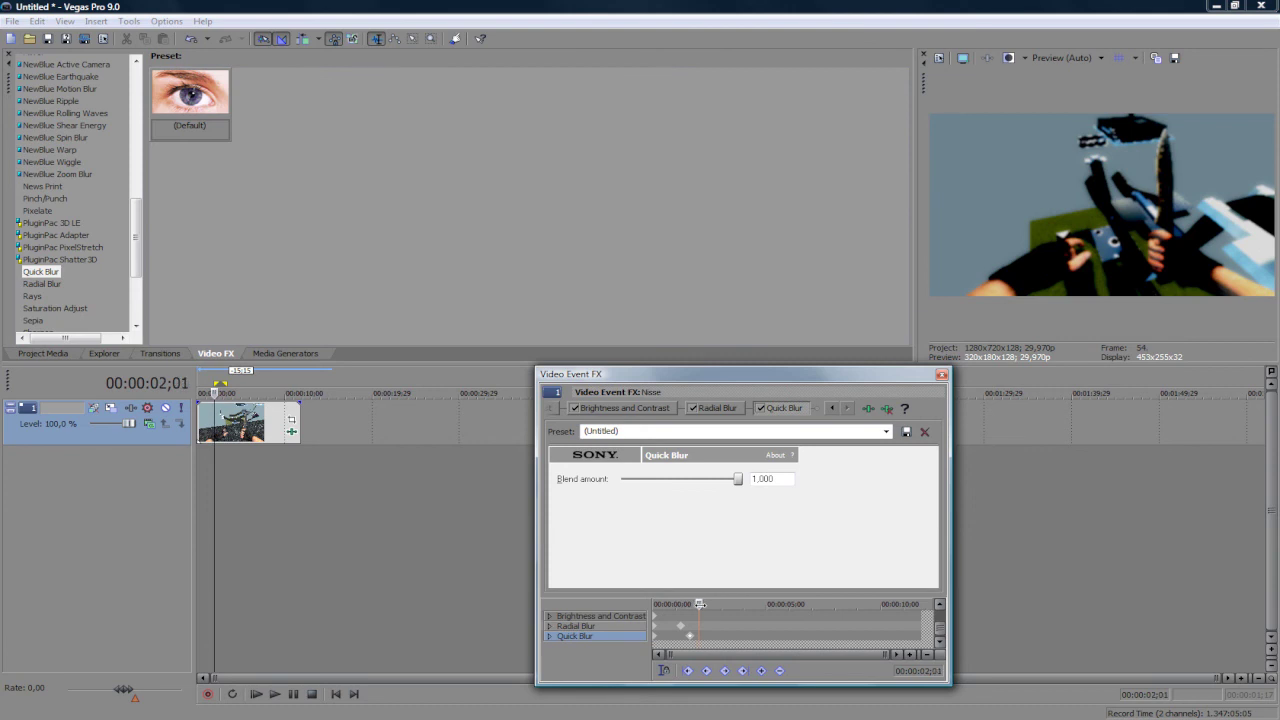
key("Left")
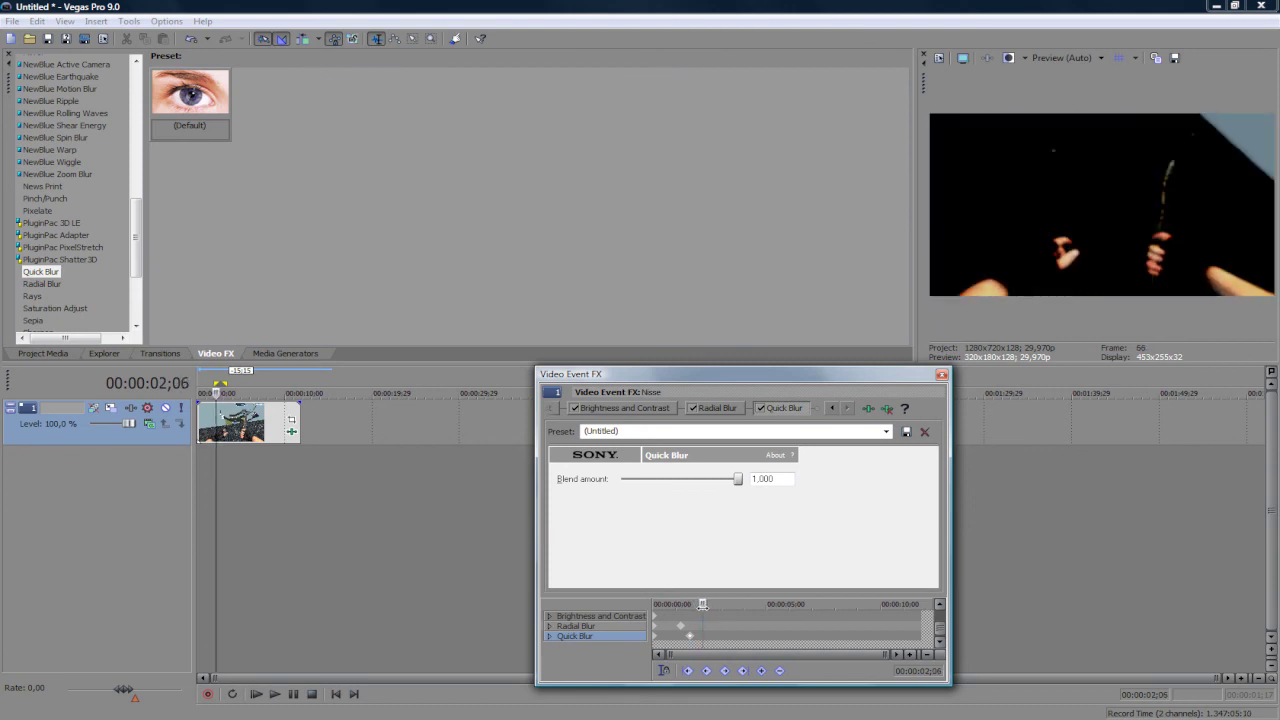
key("Left")
left_click_drag(737, 480, 621, 480)
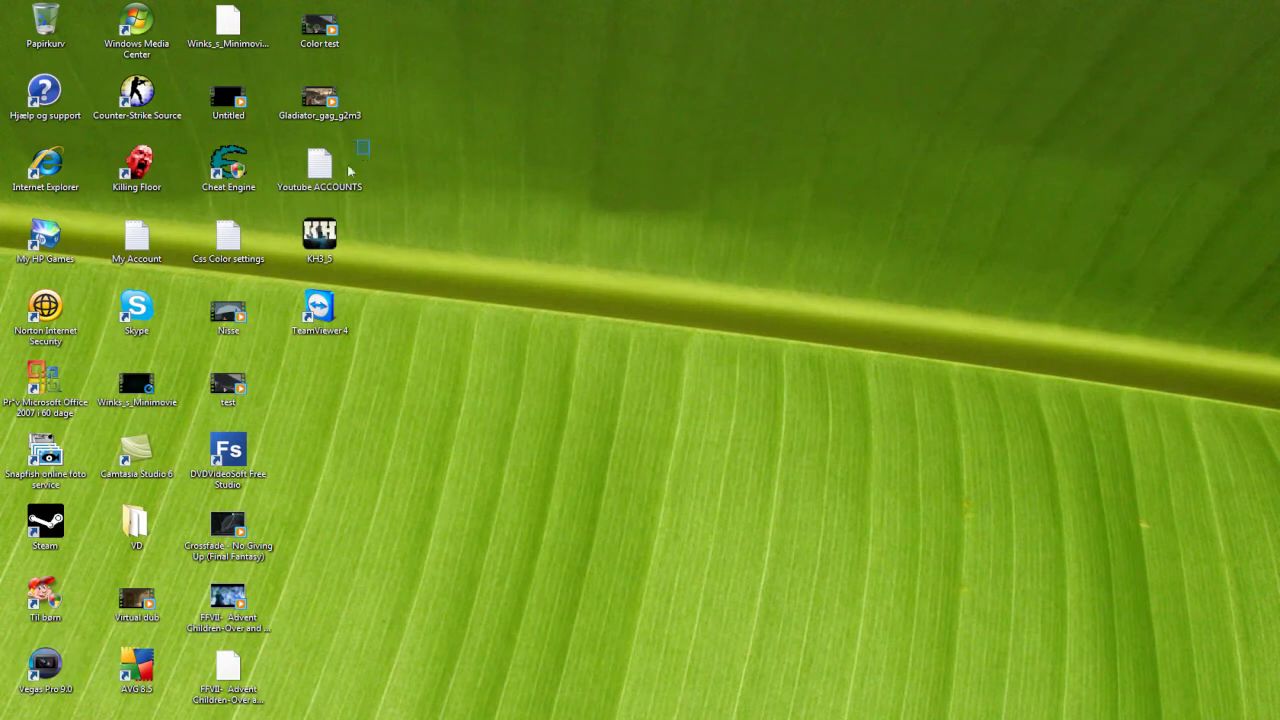
left_click_drag(330, 177, 796, 403)
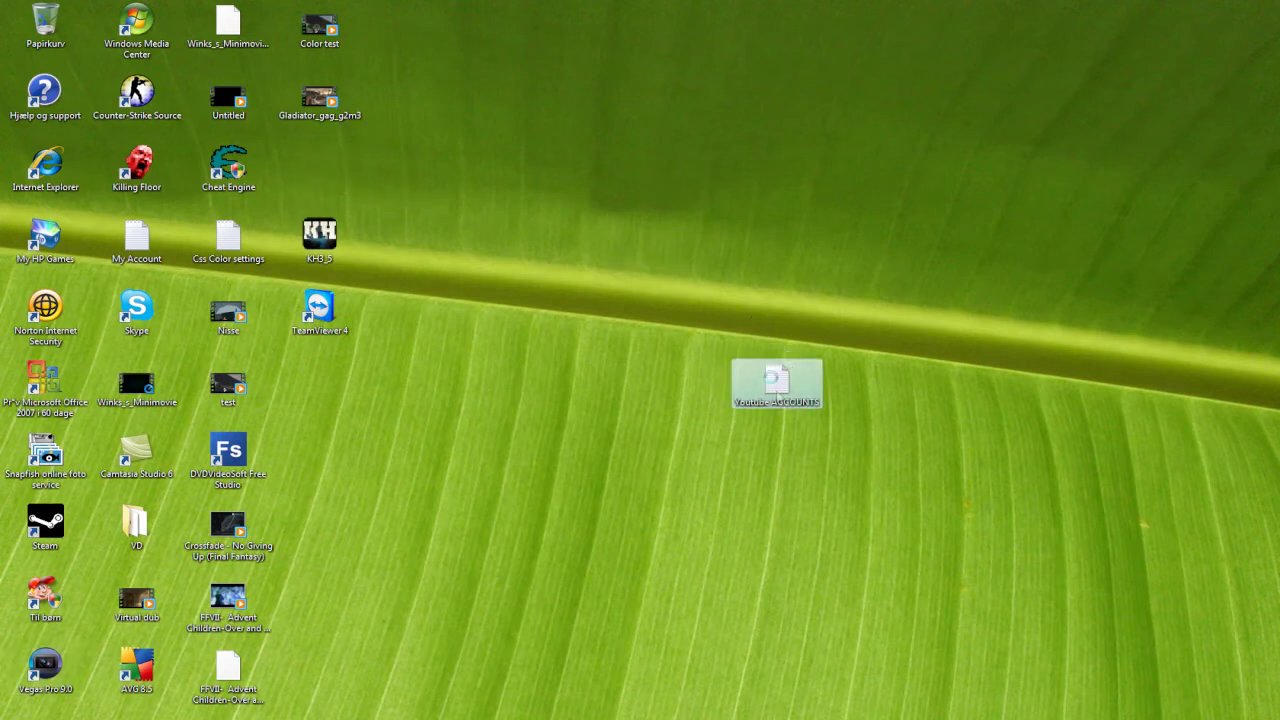
right_click(764, 372)
left_click(850, 662)
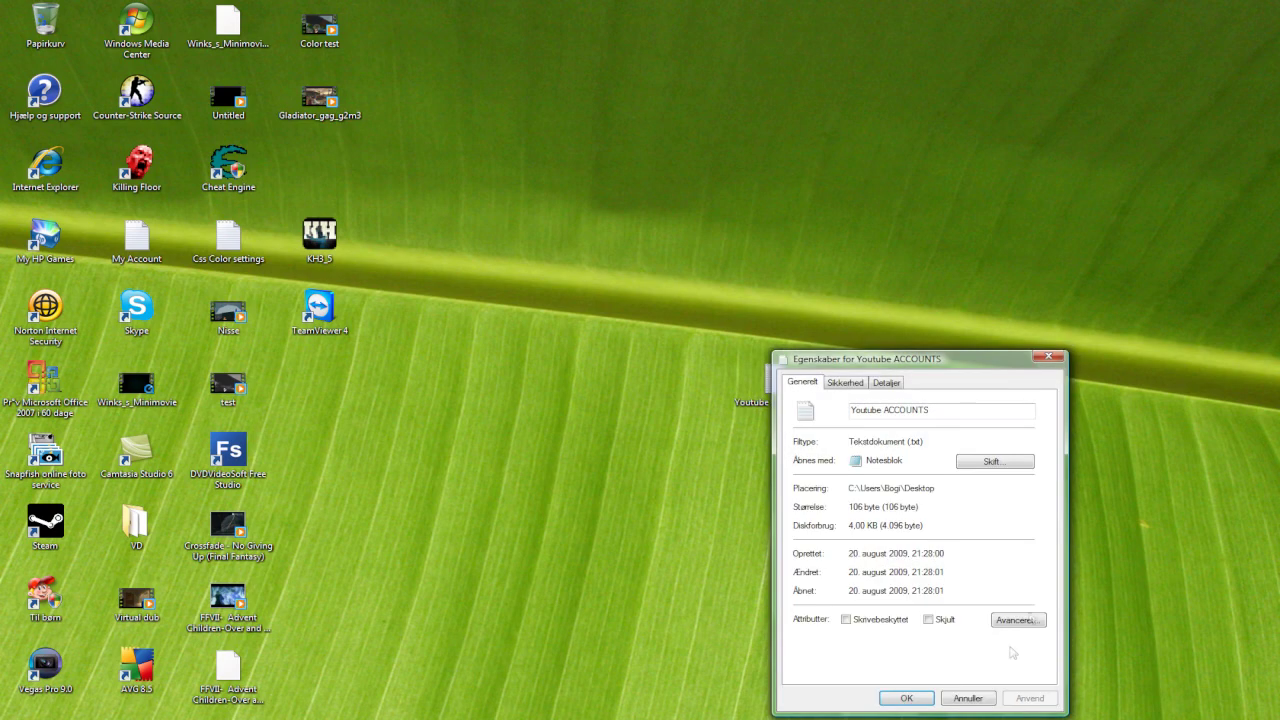
left_click(906, 698)
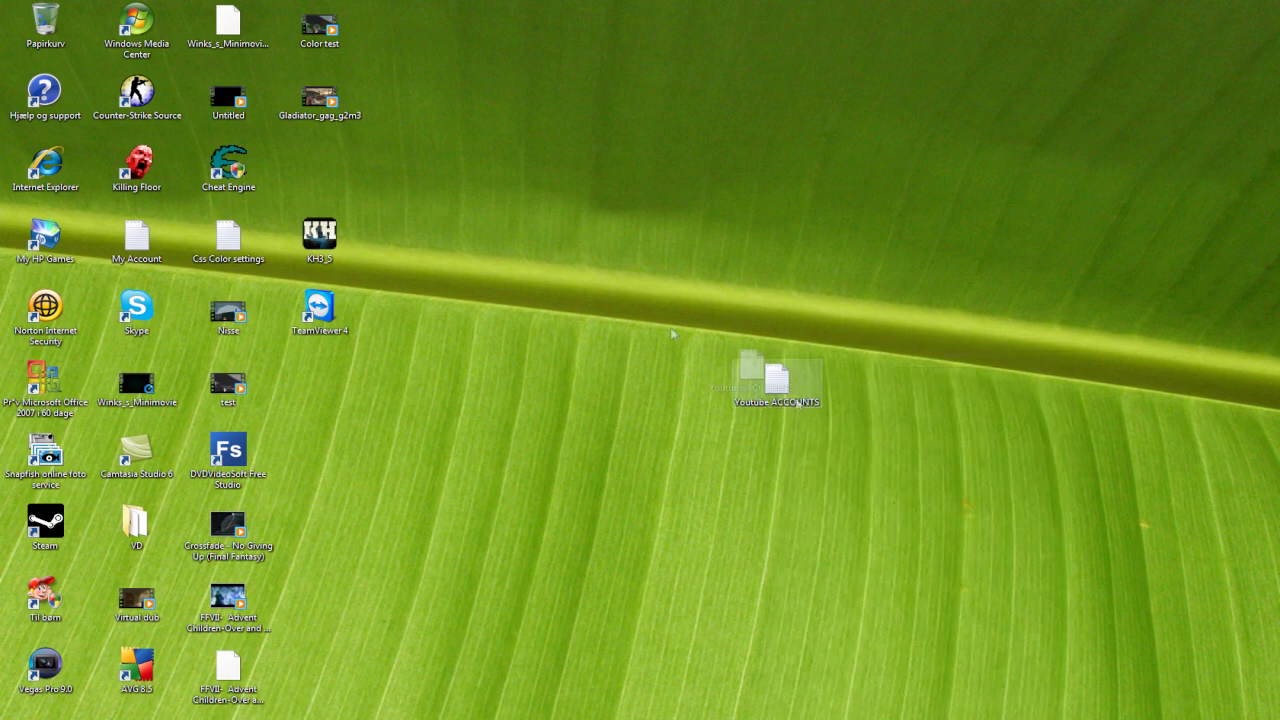
left_click_drag(777, 382, 292, 160)
left_click_drag(471, 132, 593, 303)
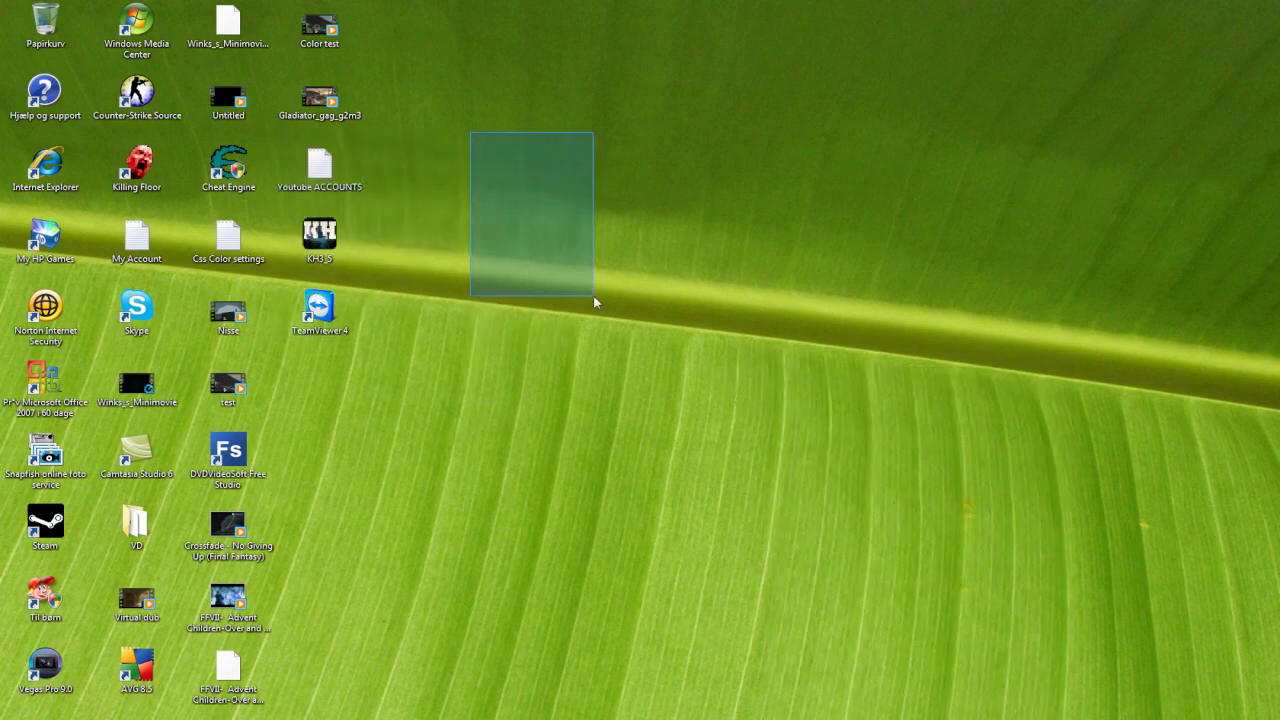